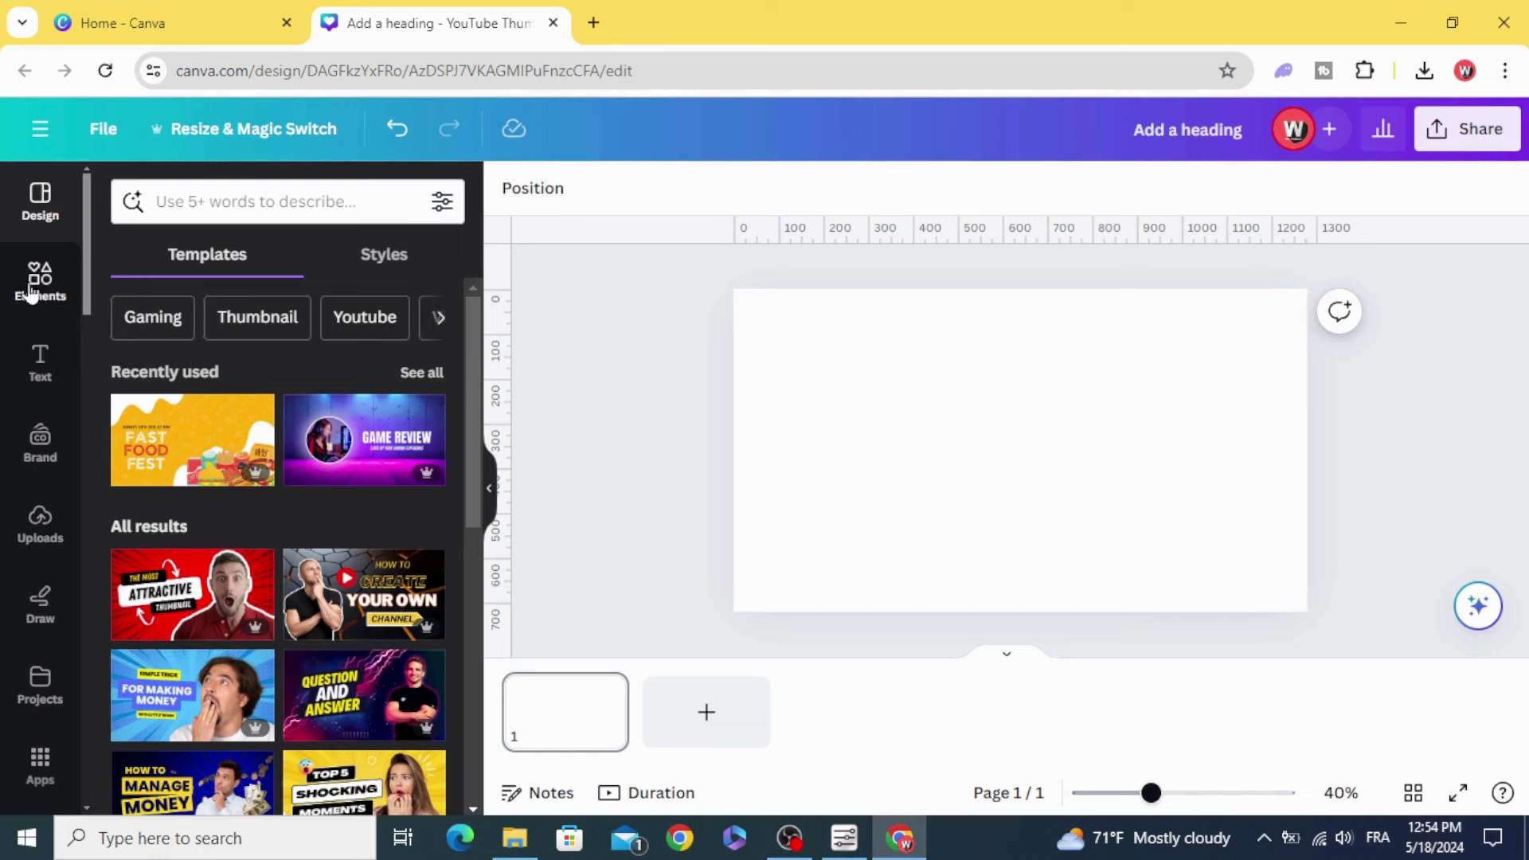
# Add a square from Elements and stretch it into a large rectangle covering most of the page.
pyautogui.click(34, 284)
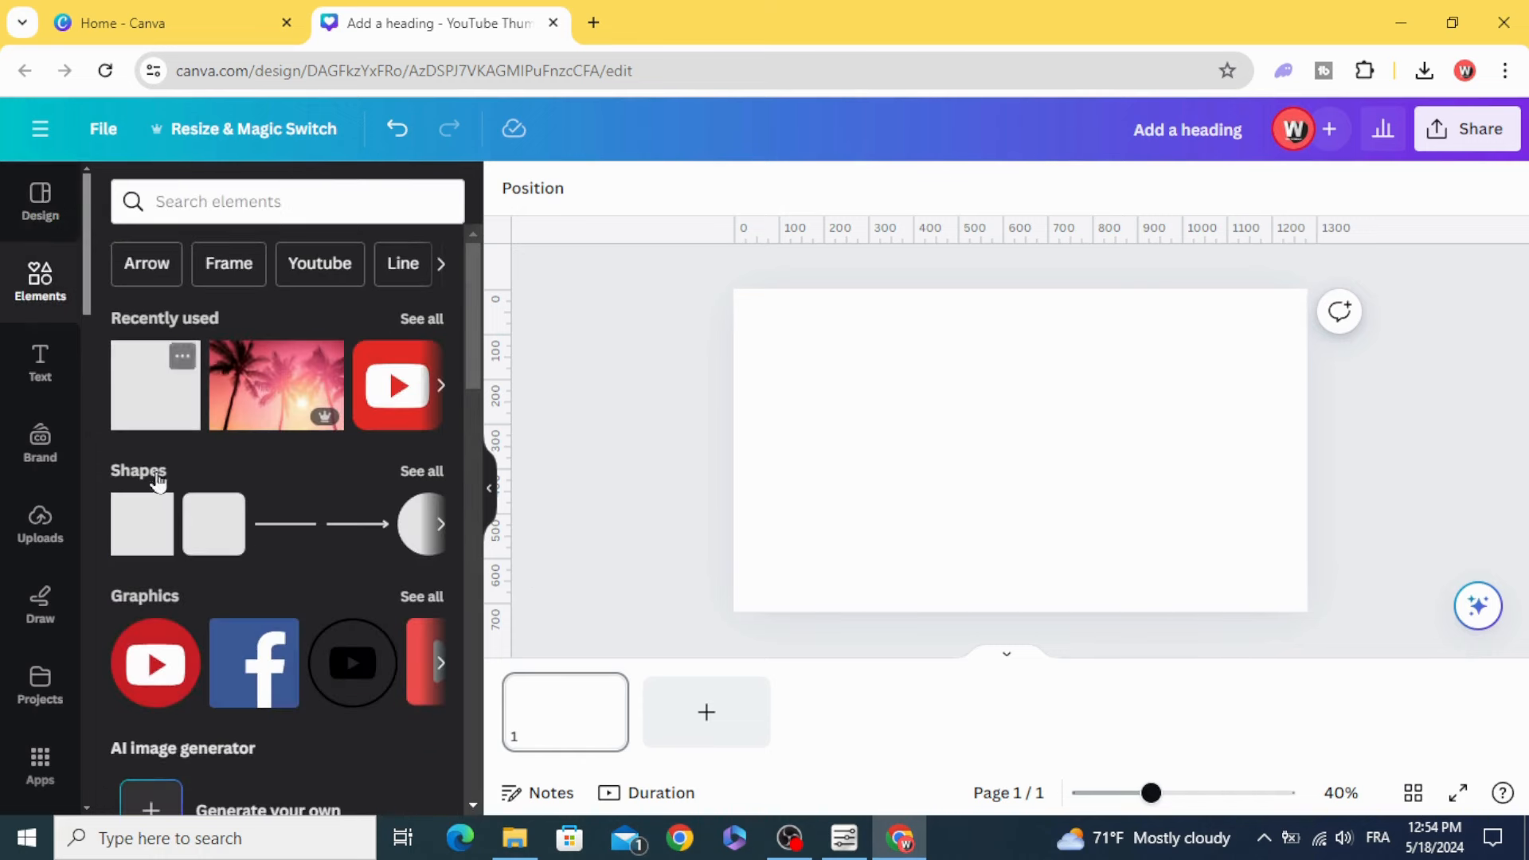
pyautogui.click(134, 533)
pyautogui.moveTo(1000, 461)
pyautogui.mouseDown()
pyautogui.moveTo(837, 393)
pyautogui.moveTo(1247, 397)
pyautogui.mouseUp()
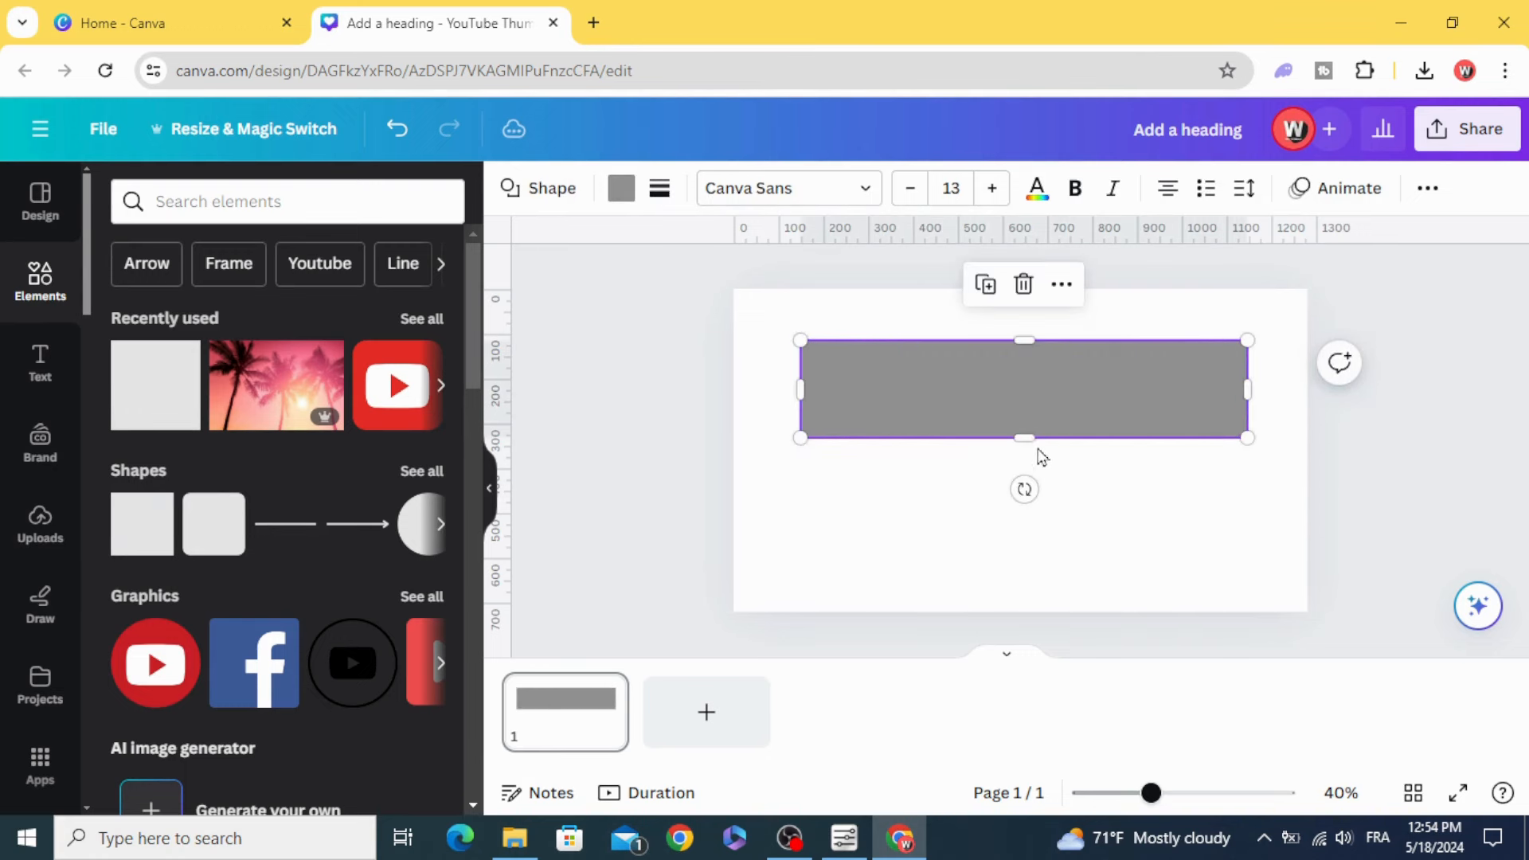
pyautogui.moveTo(1023, 438); pyautogui.dragTo(1037, 574)
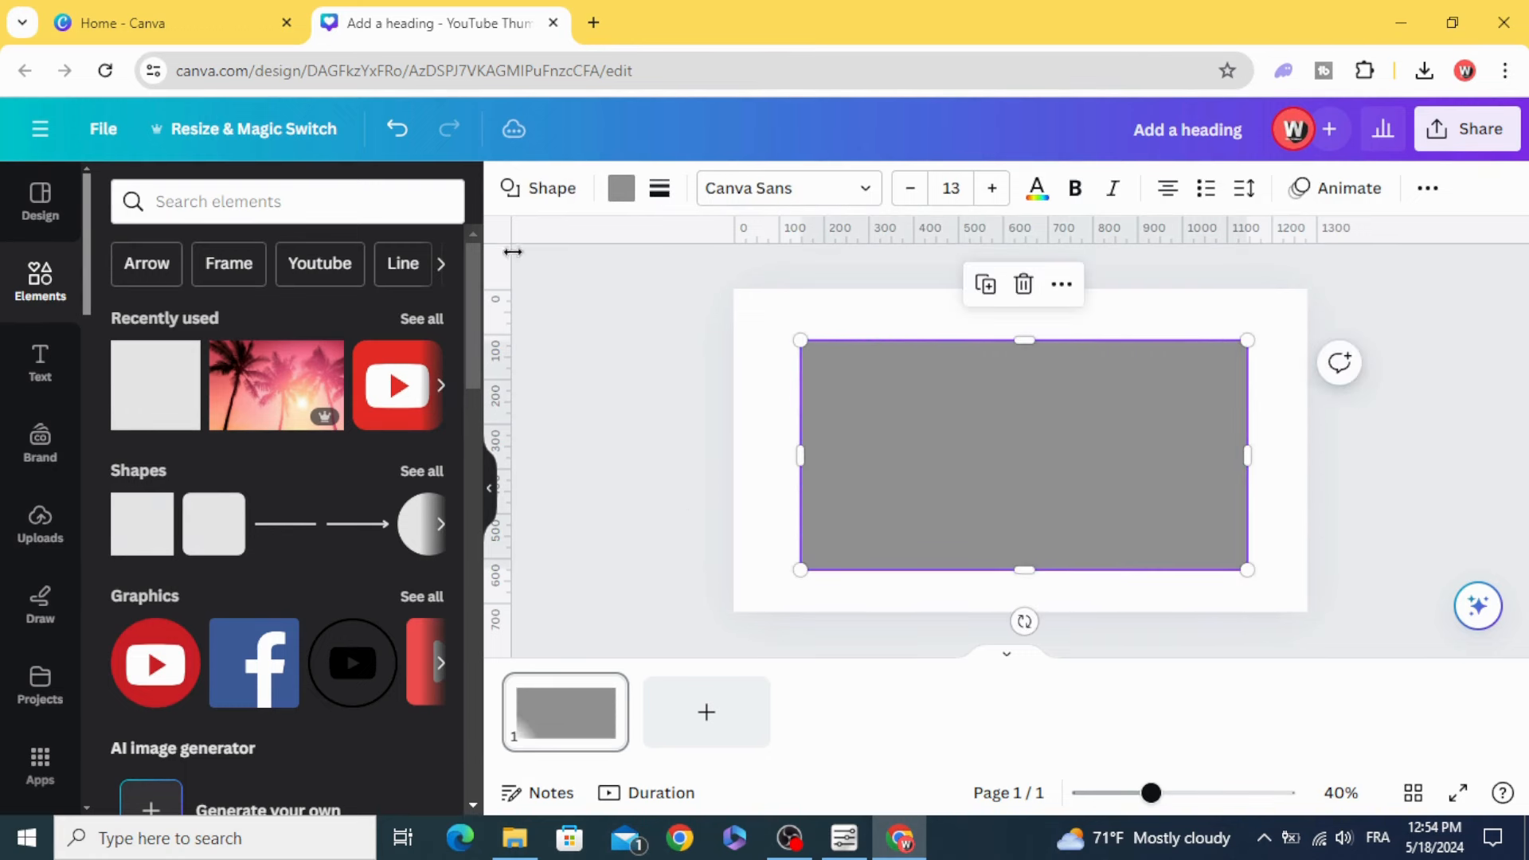
# Fill the rectangle with black and centre it on the page.
pyautogui.click(621, 194)
pyautogui.scroll(-2, 275, 477)
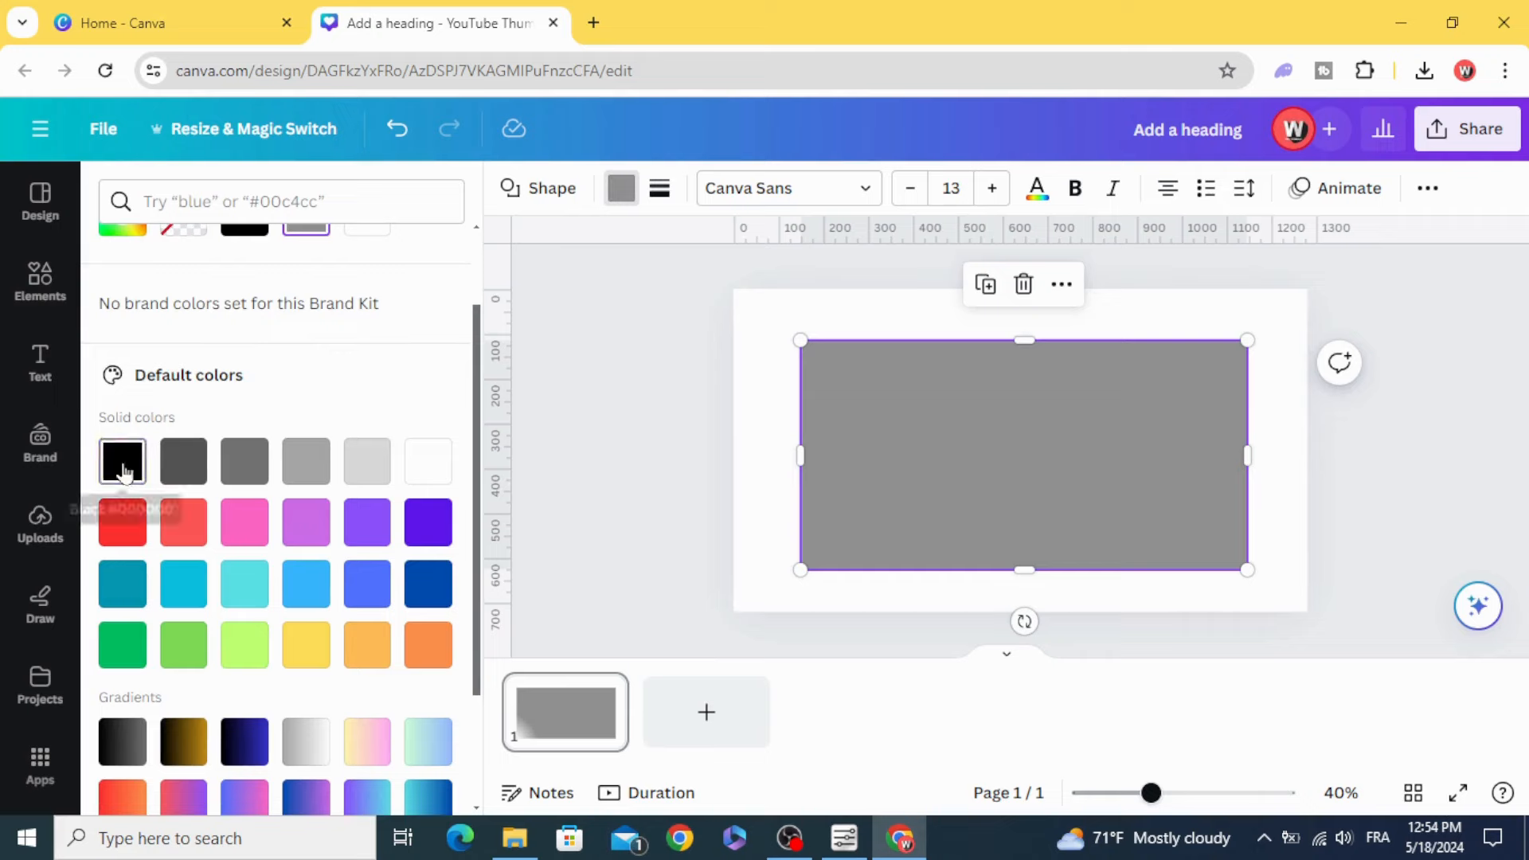
pyautogui.click(121, 461)
pyautogui.click(573, 400)
pyautogui.moveTo(937, 460); pyautogui.dragTo(917, 464)
# Add a heading on the black rectangle and replace its words with white TRAVEL text.
pyautogui.click(26, 364)
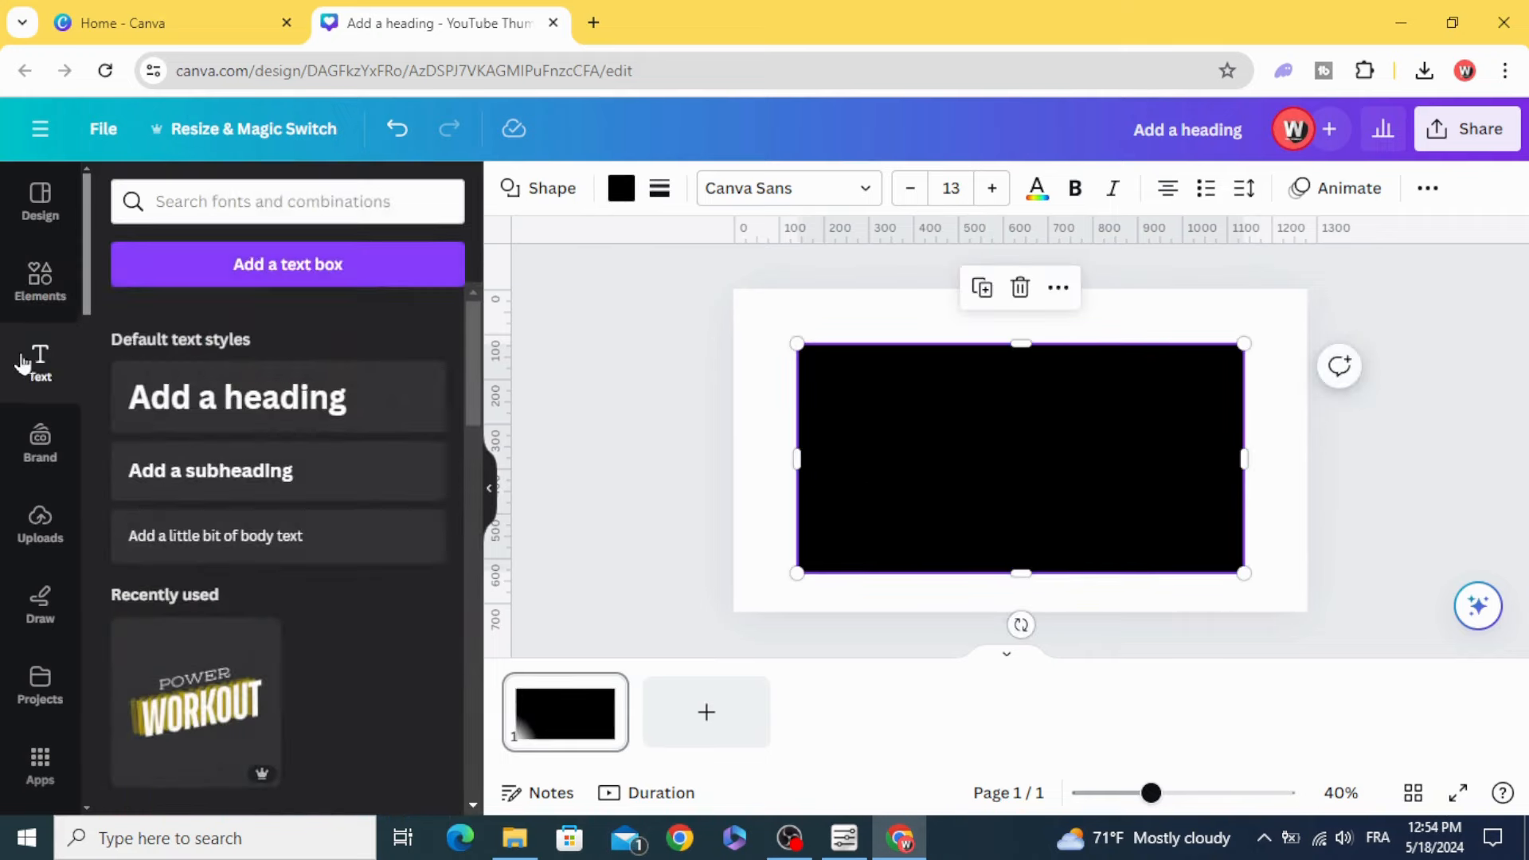
pyautogui.click(237, 397)
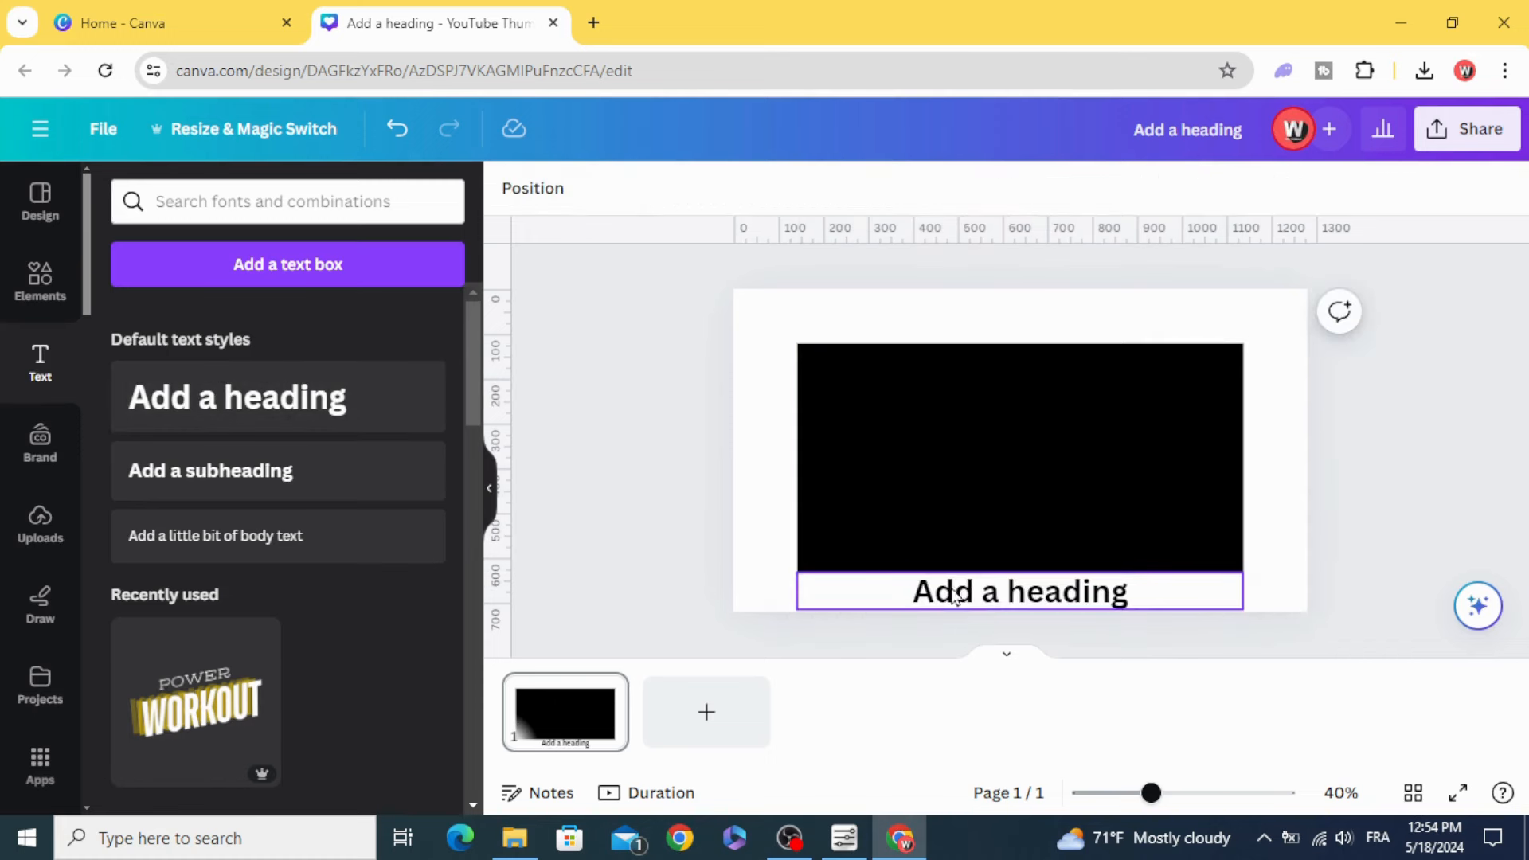
pyautogui.moveTo(964, 594); pyautogui.dragTo(963, 484)
pyautogui.doubleClick(962, 478)
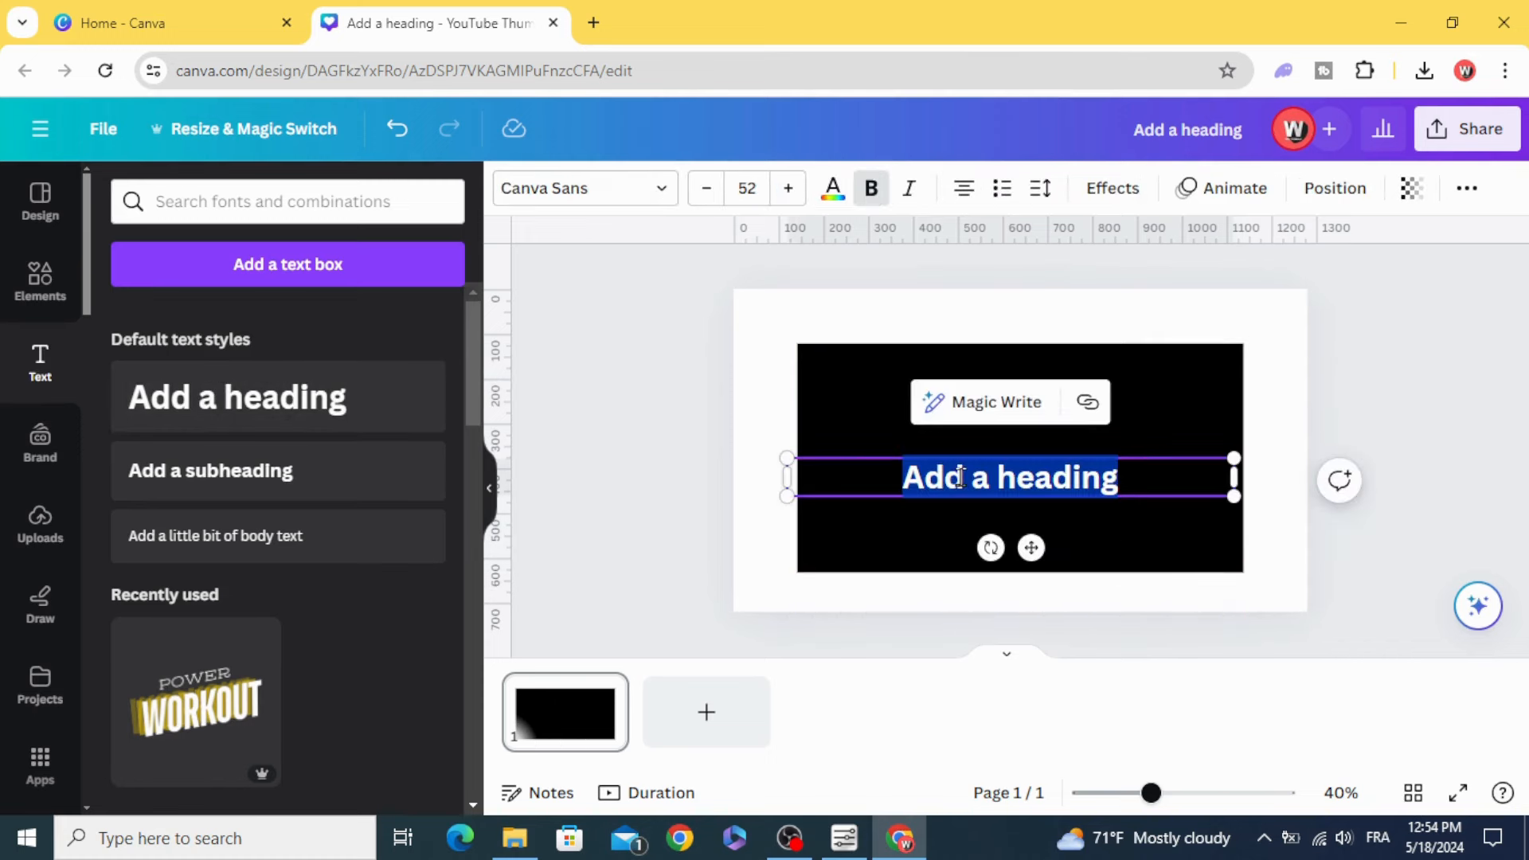
pyautogui.press('BackSpace')
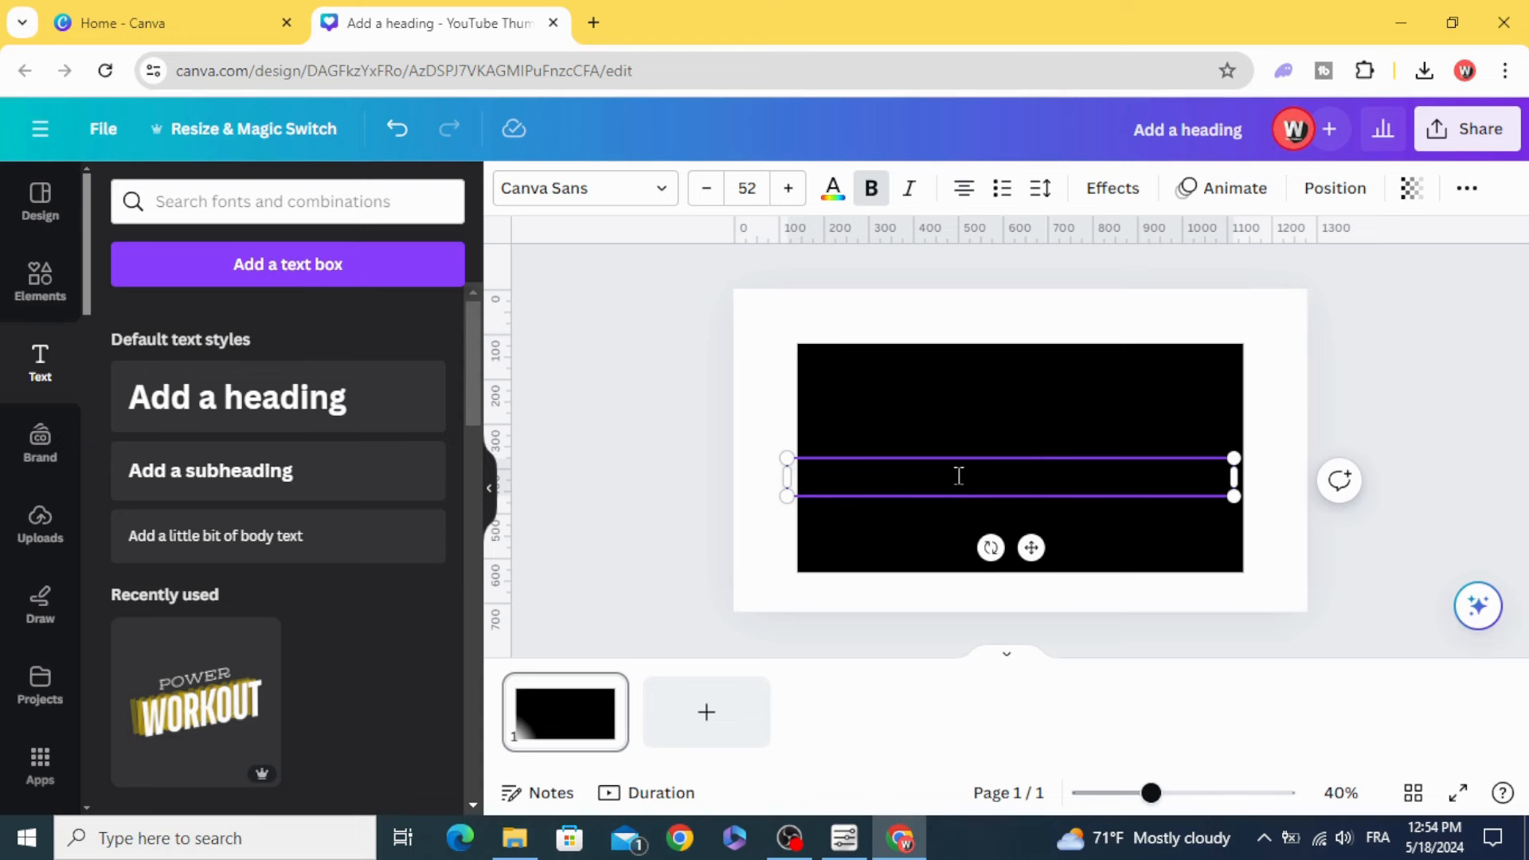
pyautogui.write('TRAVEL')
pyautogui.hotkey('ctrl', 'a')
pyautogui.click(833, 188)
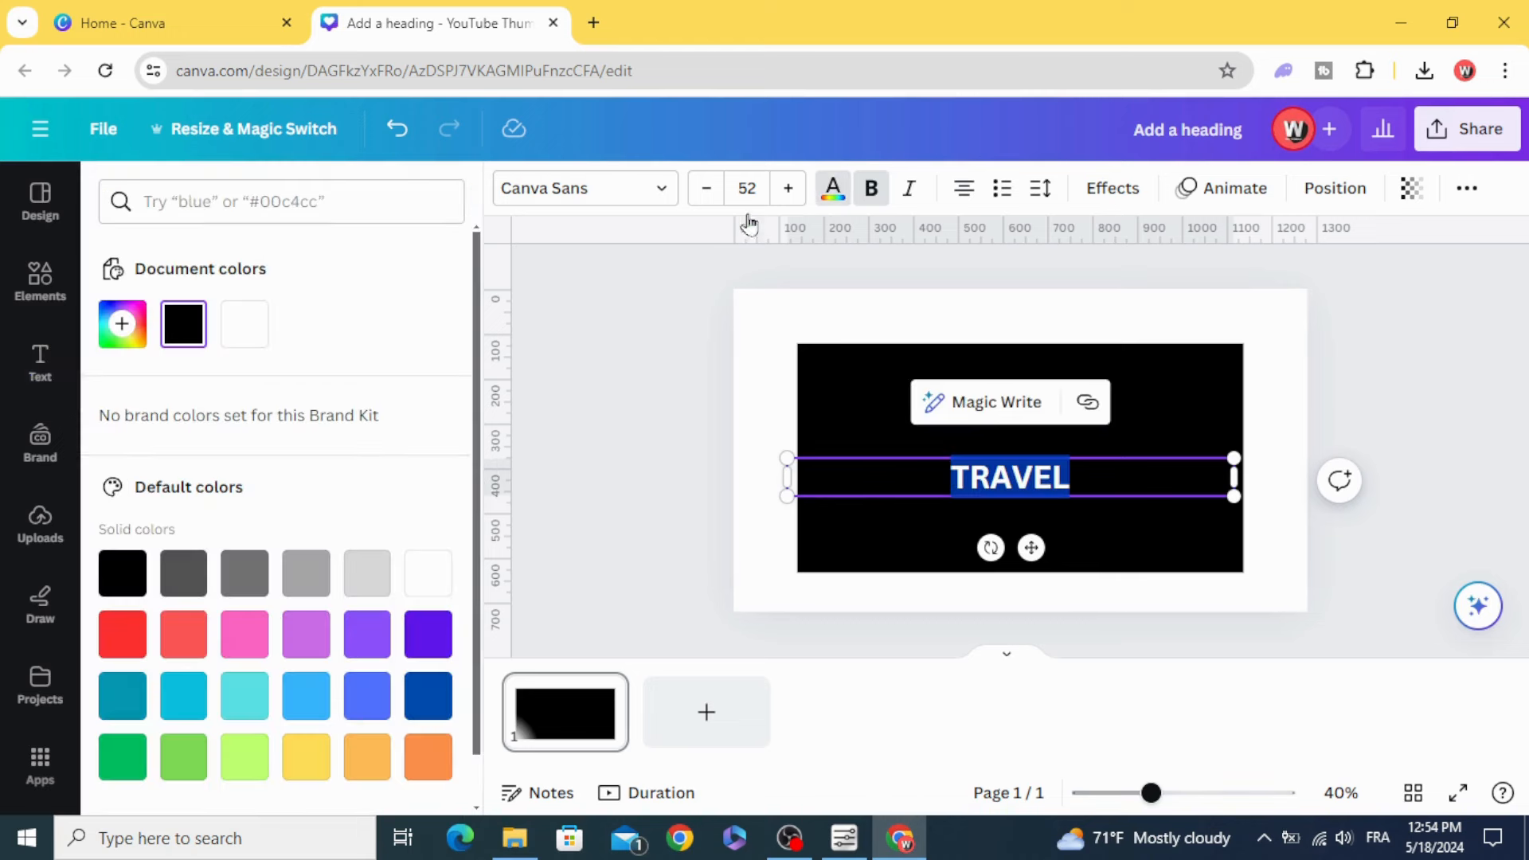
pyautogui.click(682, 399)
# Enlarge TRAVEL to size 142 spanning the rectangle, centre it and widen the letter spacing.
pyautogui.click(973, 496)
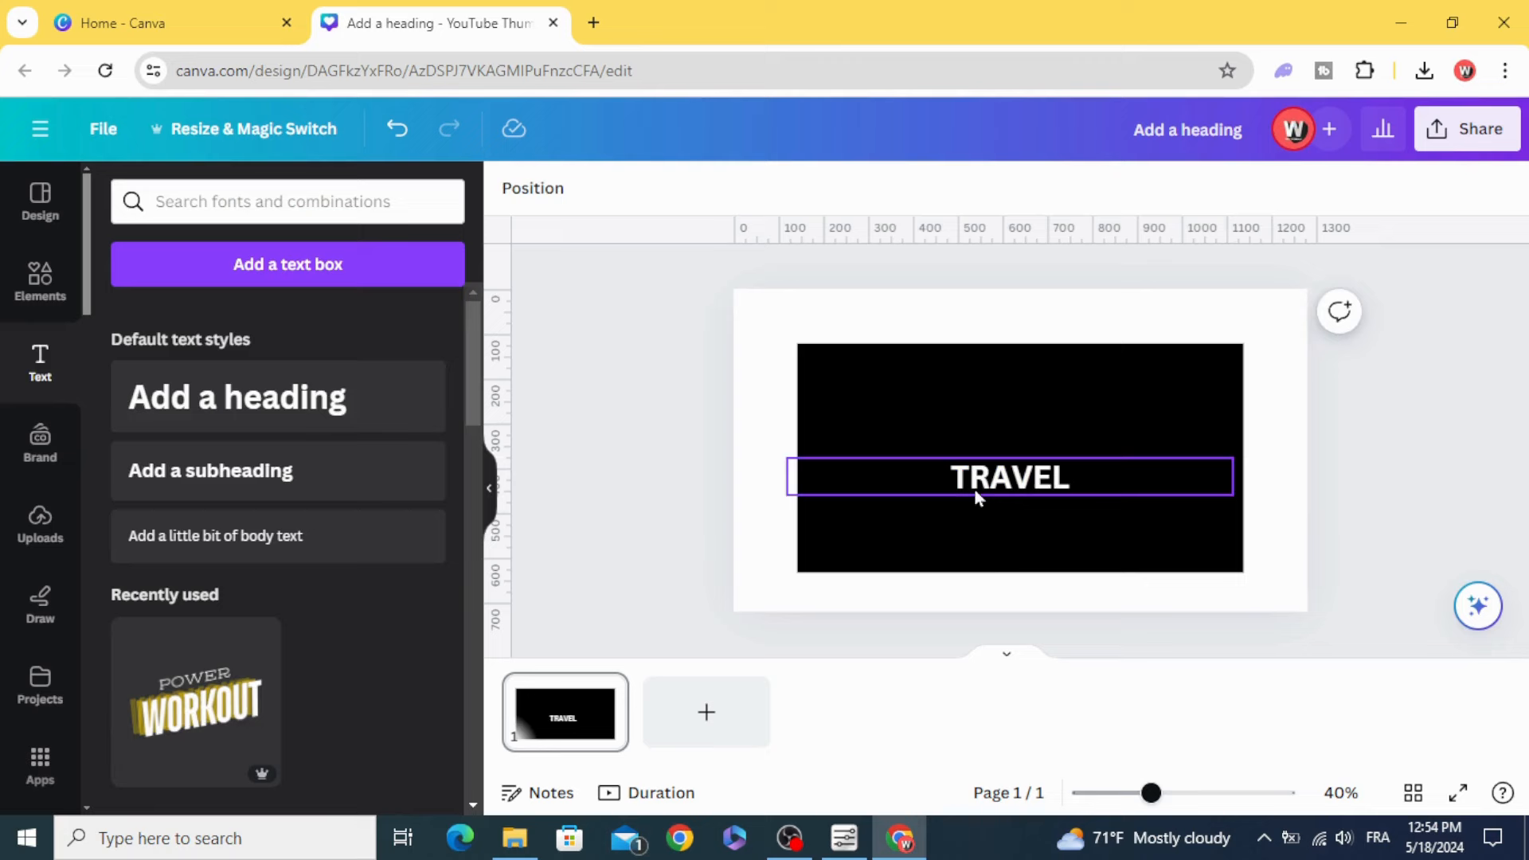
pyautogui.moveTo(784, 478)
pyautogui.mouseDown()
pyautogui.moveTo(1051, 478)
pyautogui.moveTo(824, 369)
pyautogui.mouseUp()
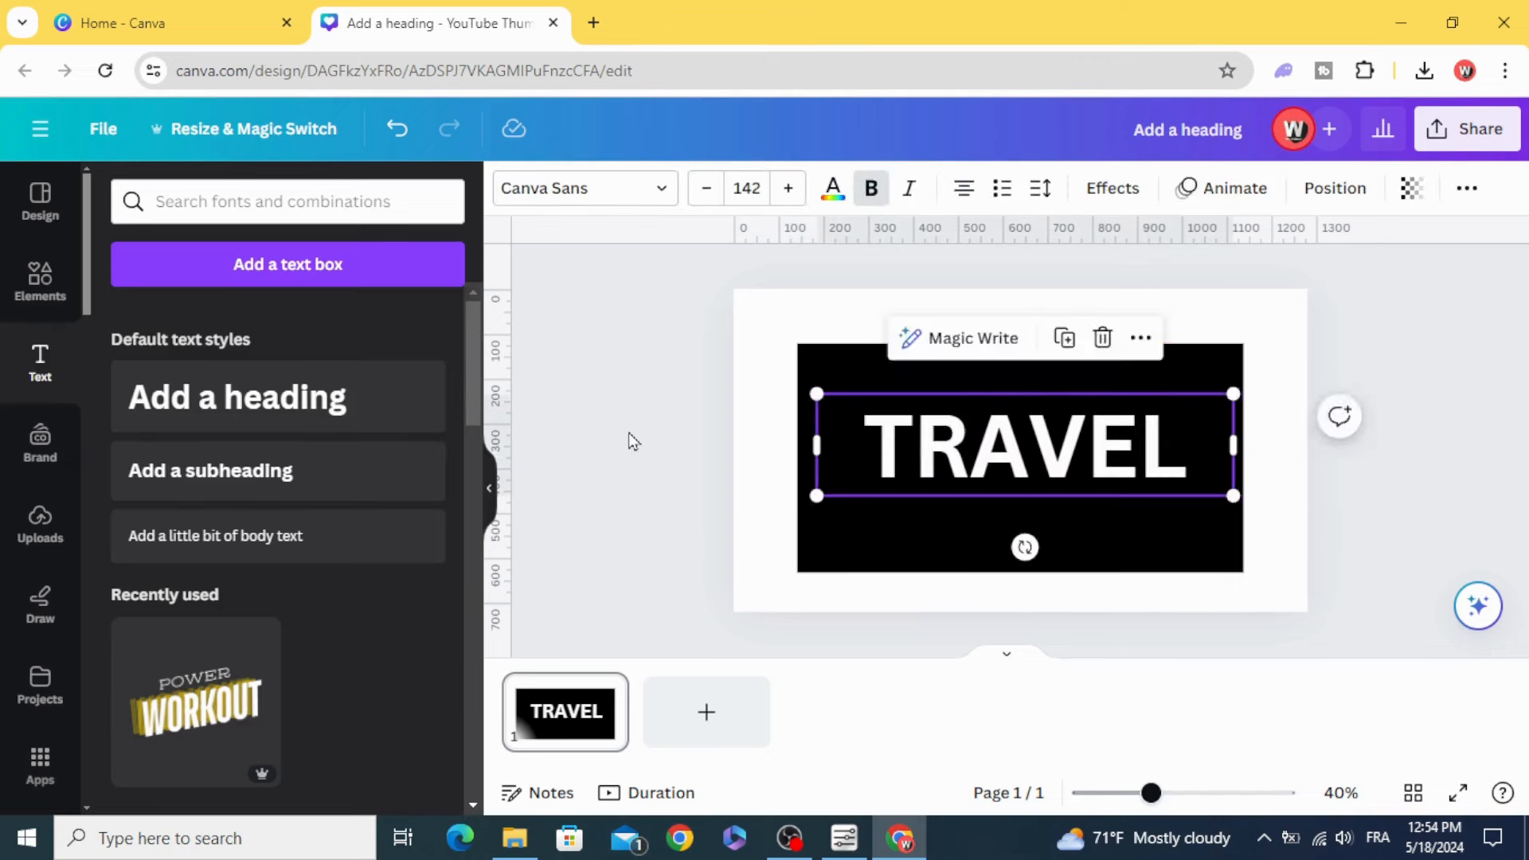
pyautogui.moveTo(1009, 460); pyautogui.dragTo(1017, 480)
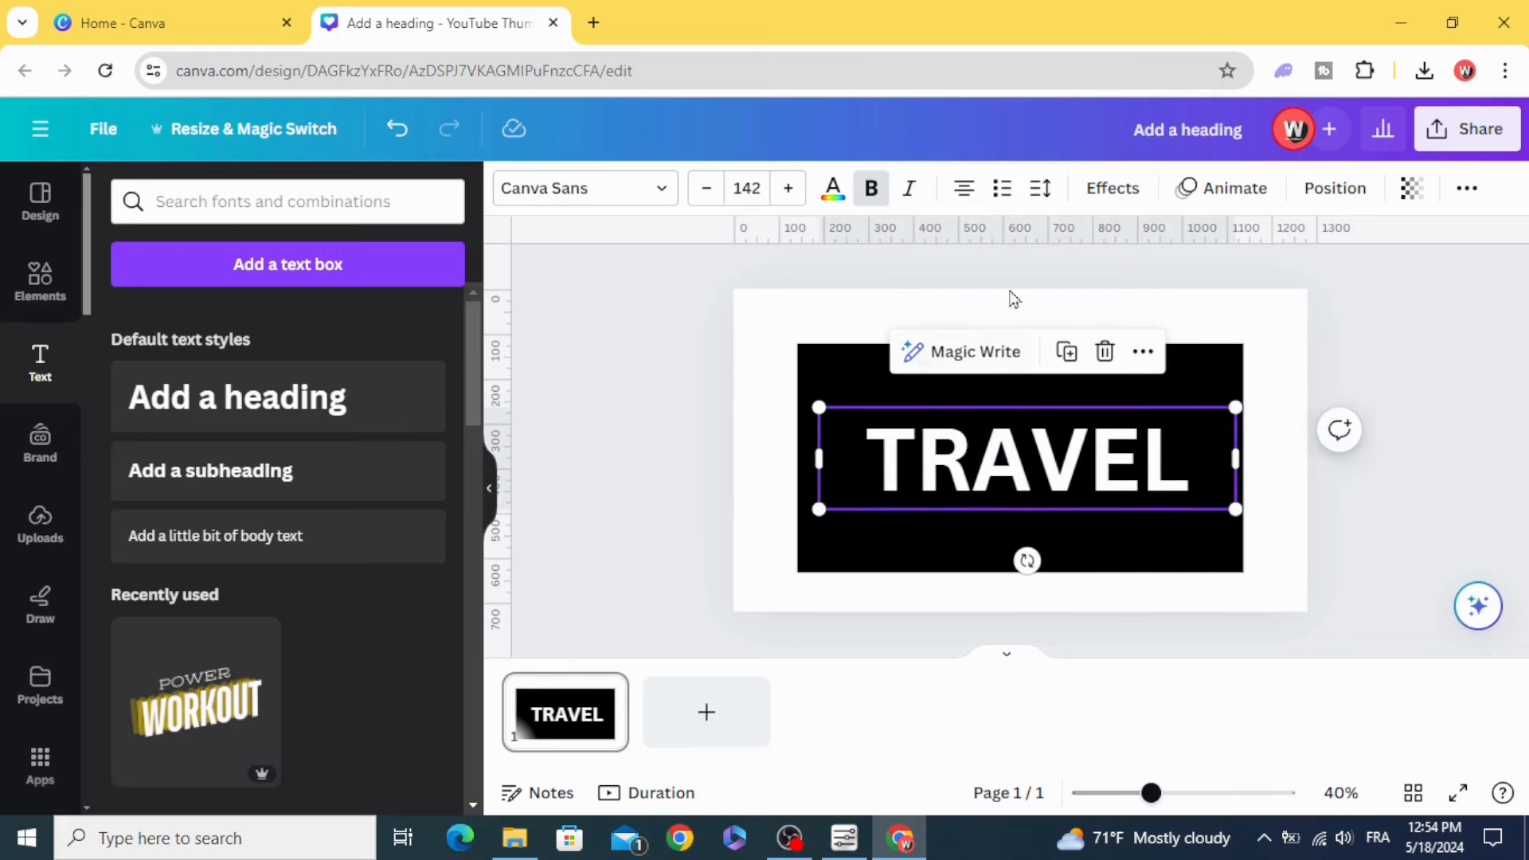
pyautogui.click(1040, 191)
pyautogui.moveTo(1085, 283); pyautogui.dragTo(1120, 284)
# Recentre the TRAVEL text and apply the Outline effect to it.
pyautogui.click(687, 478)
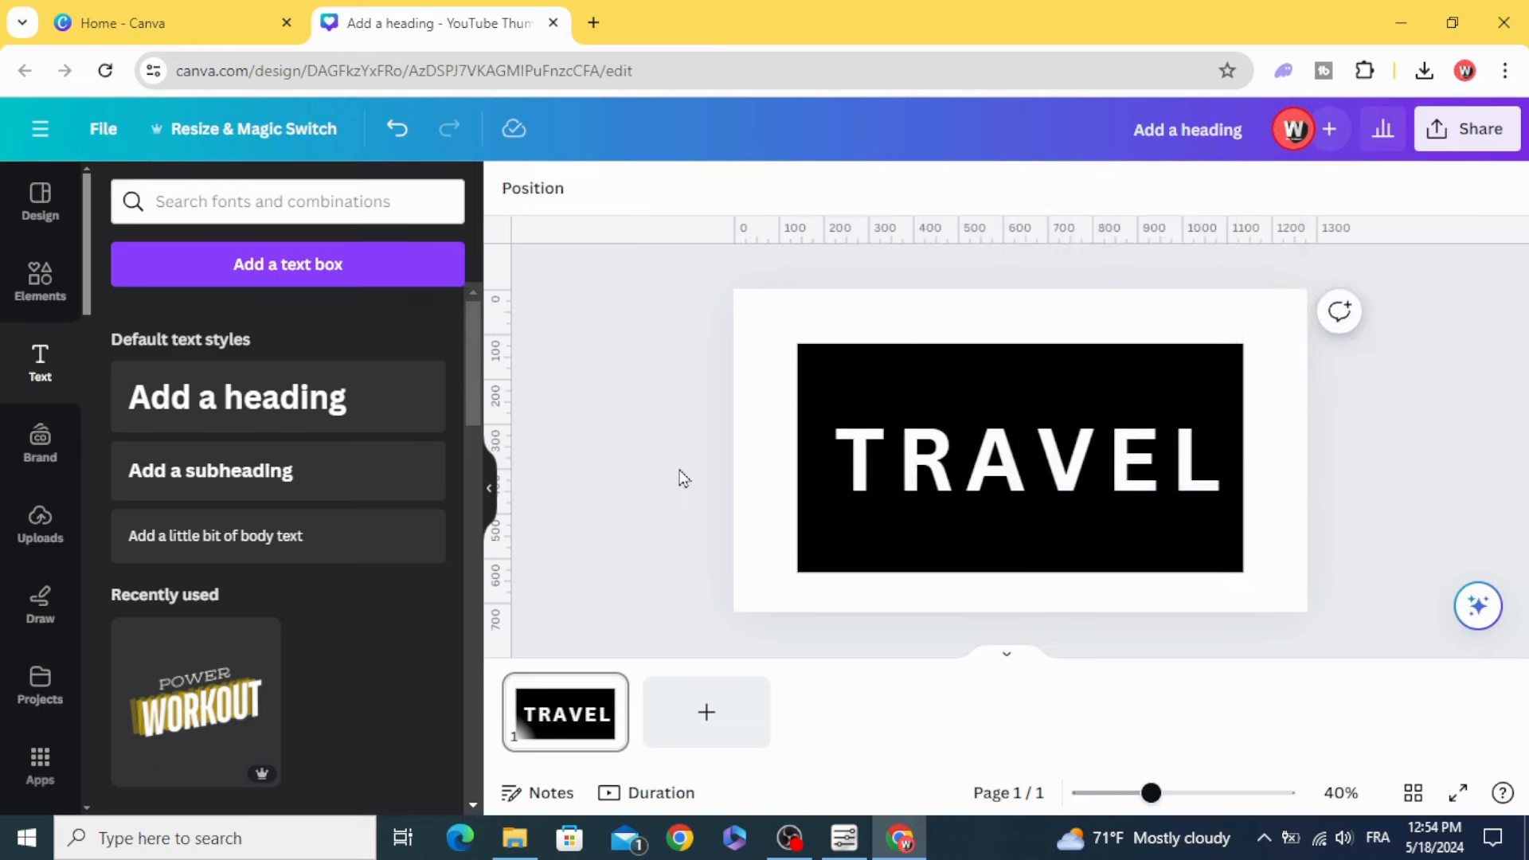
pyautogui.click(893, 466)
pyautogui.moveTo(894, 465); pyautogui.dragTo(895, 469)
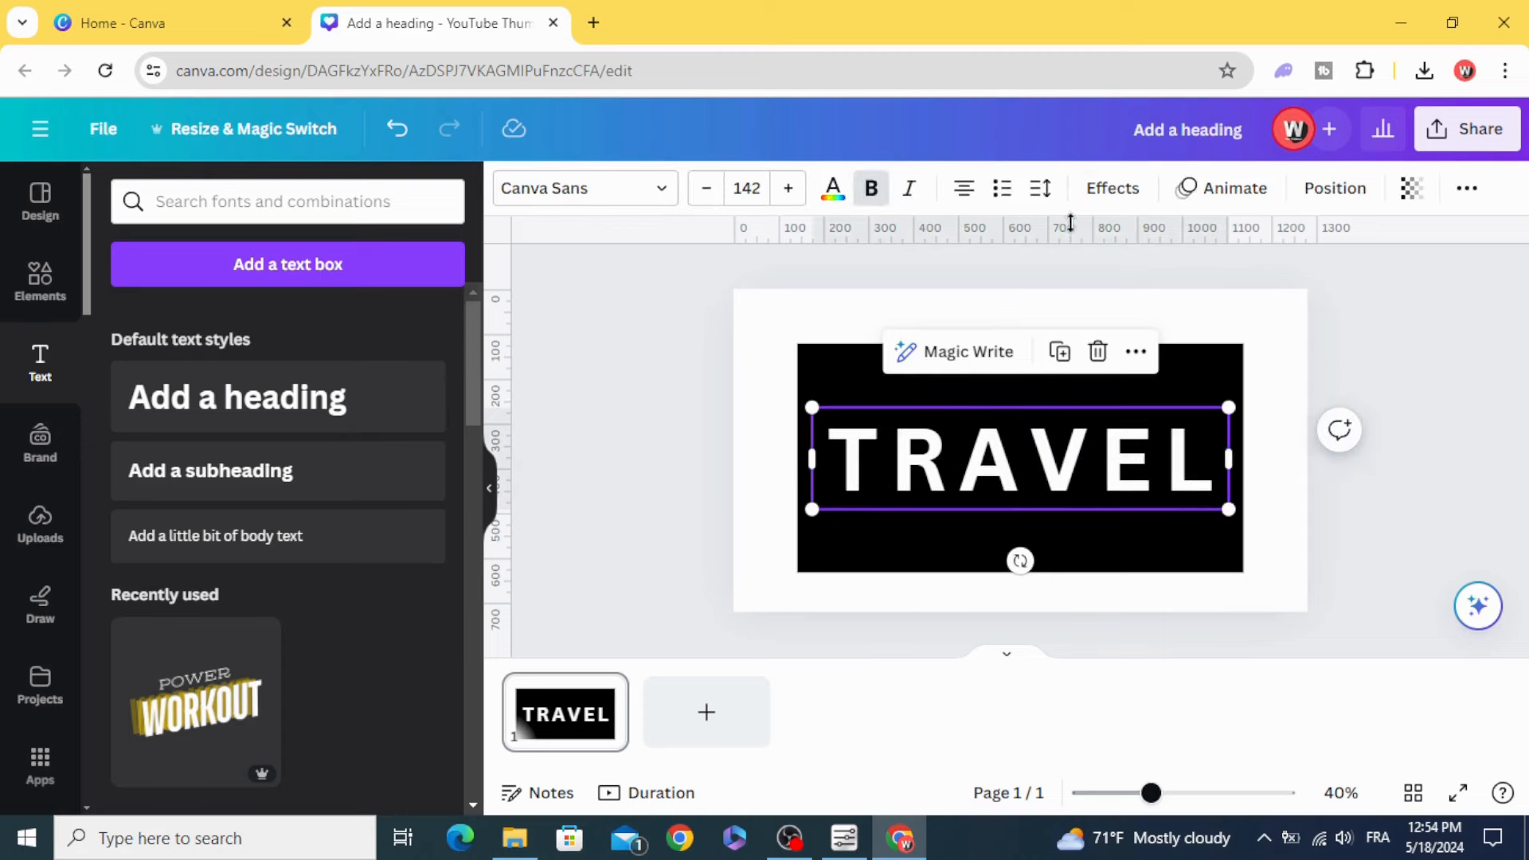
pyautogui.click(1112, 188)
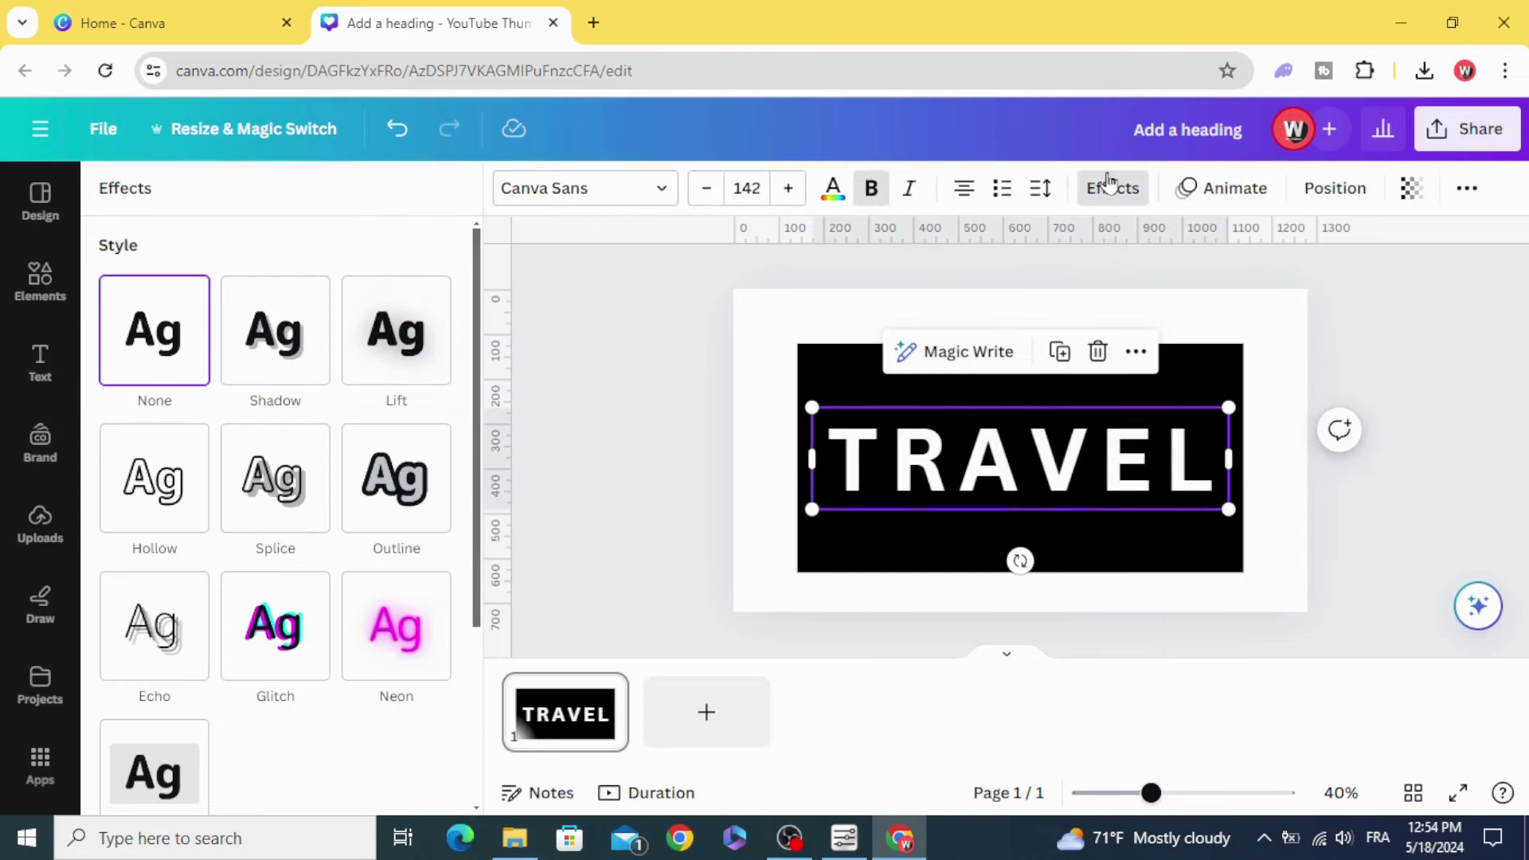
pyautogui.click(396, 479)
# Thicken the outline and colour it white so the letters look heavier.
pyautogui.moveTo(167, 631)
pyautogui.mouseDown()
pyautogui.moveTo(214, 634)
pyautogui.moveTo(187, 632)
pyautogui.mouseUp()
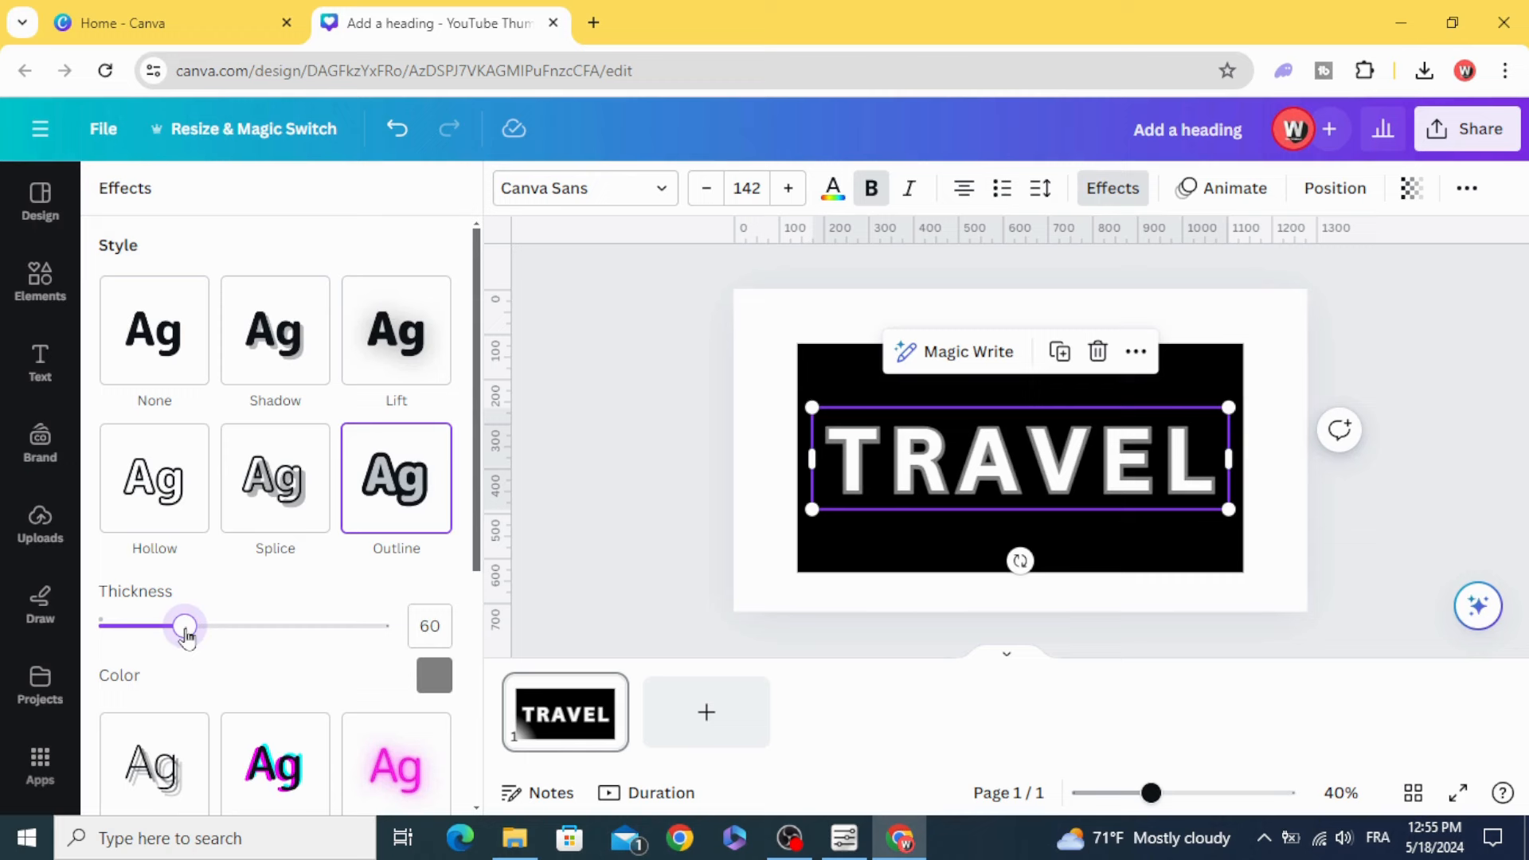
pyautogui.click(433, 676)
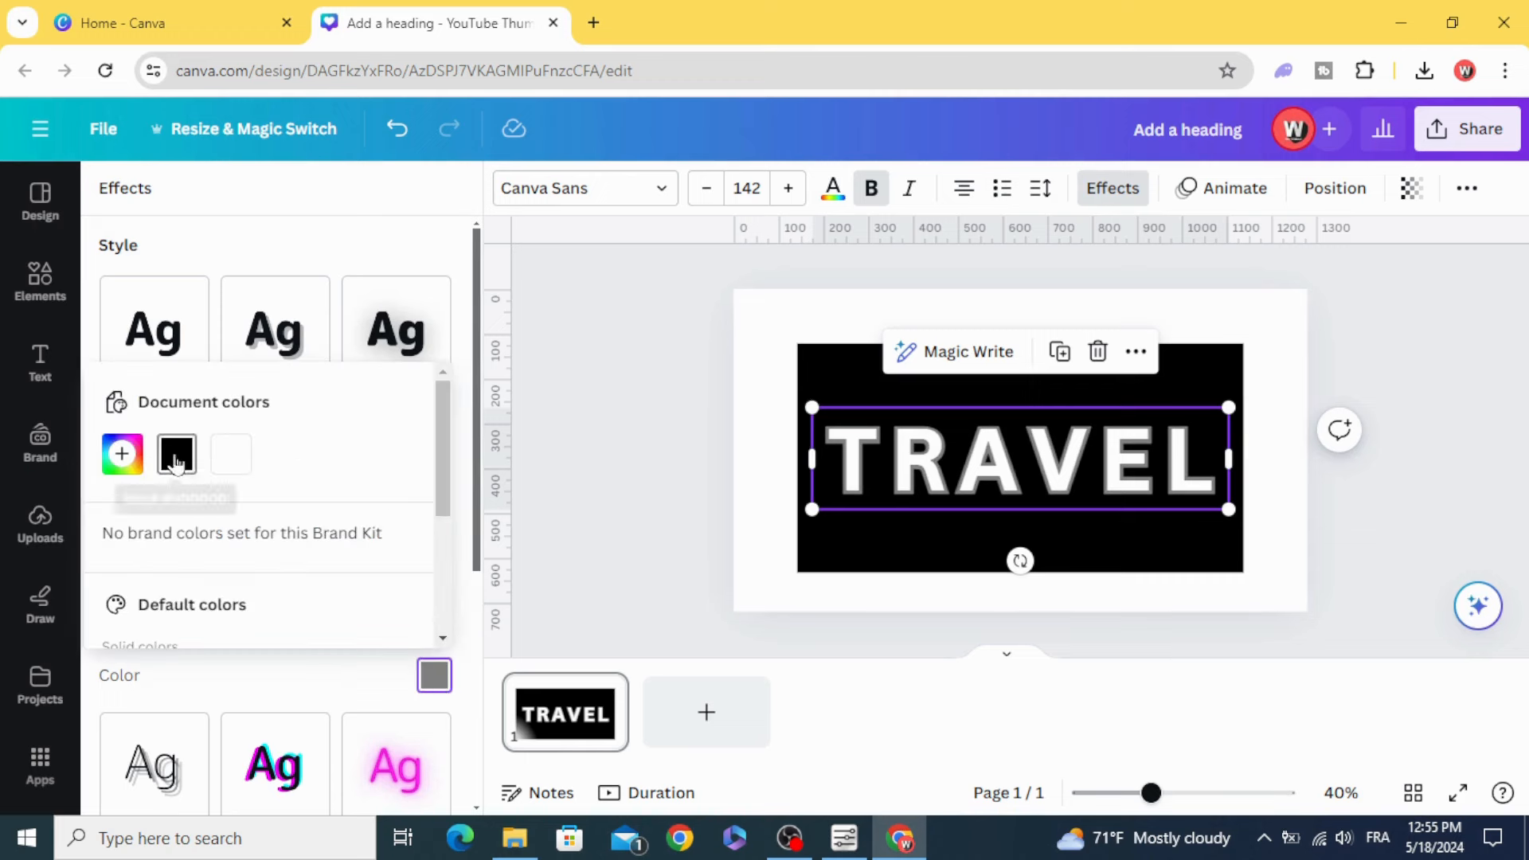
pyautogui.click(233, 459)
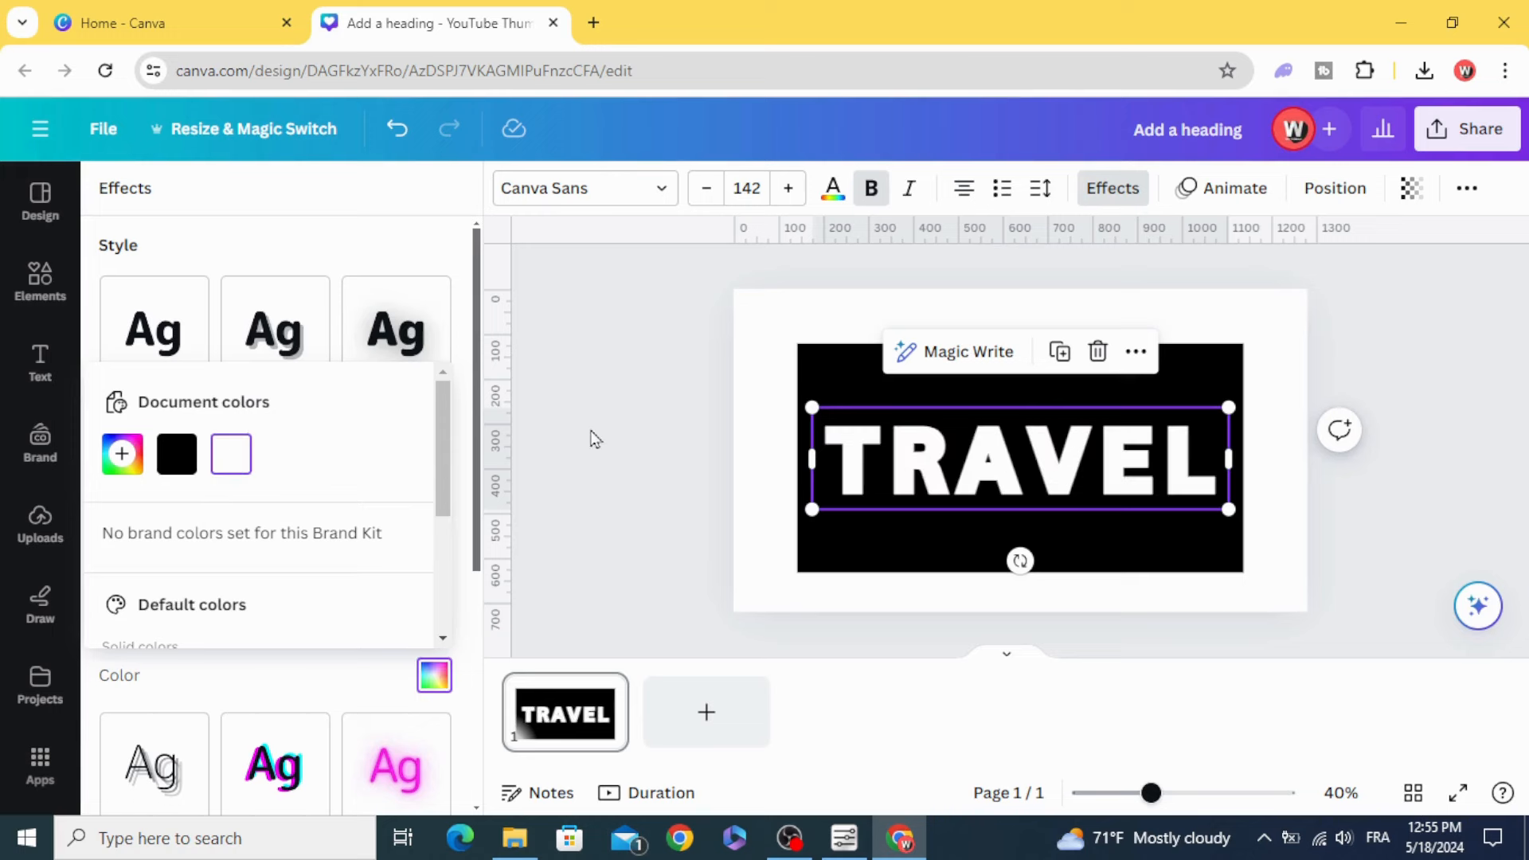
pyautogui.click(645, 448)
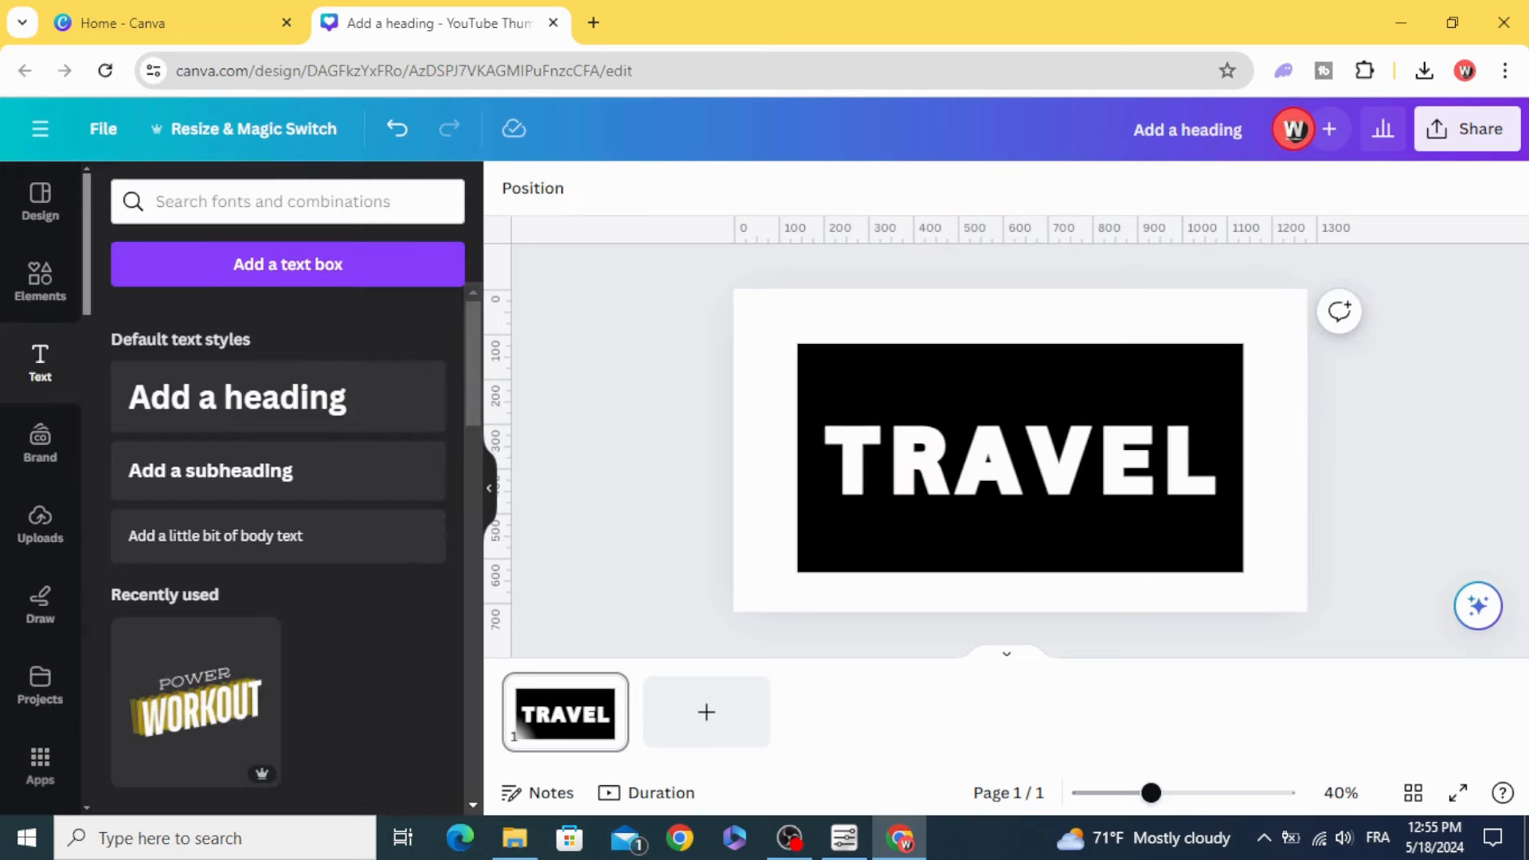
# Download the TRAVEL design as a PNG image.
pyautogui.click(1476, 131)
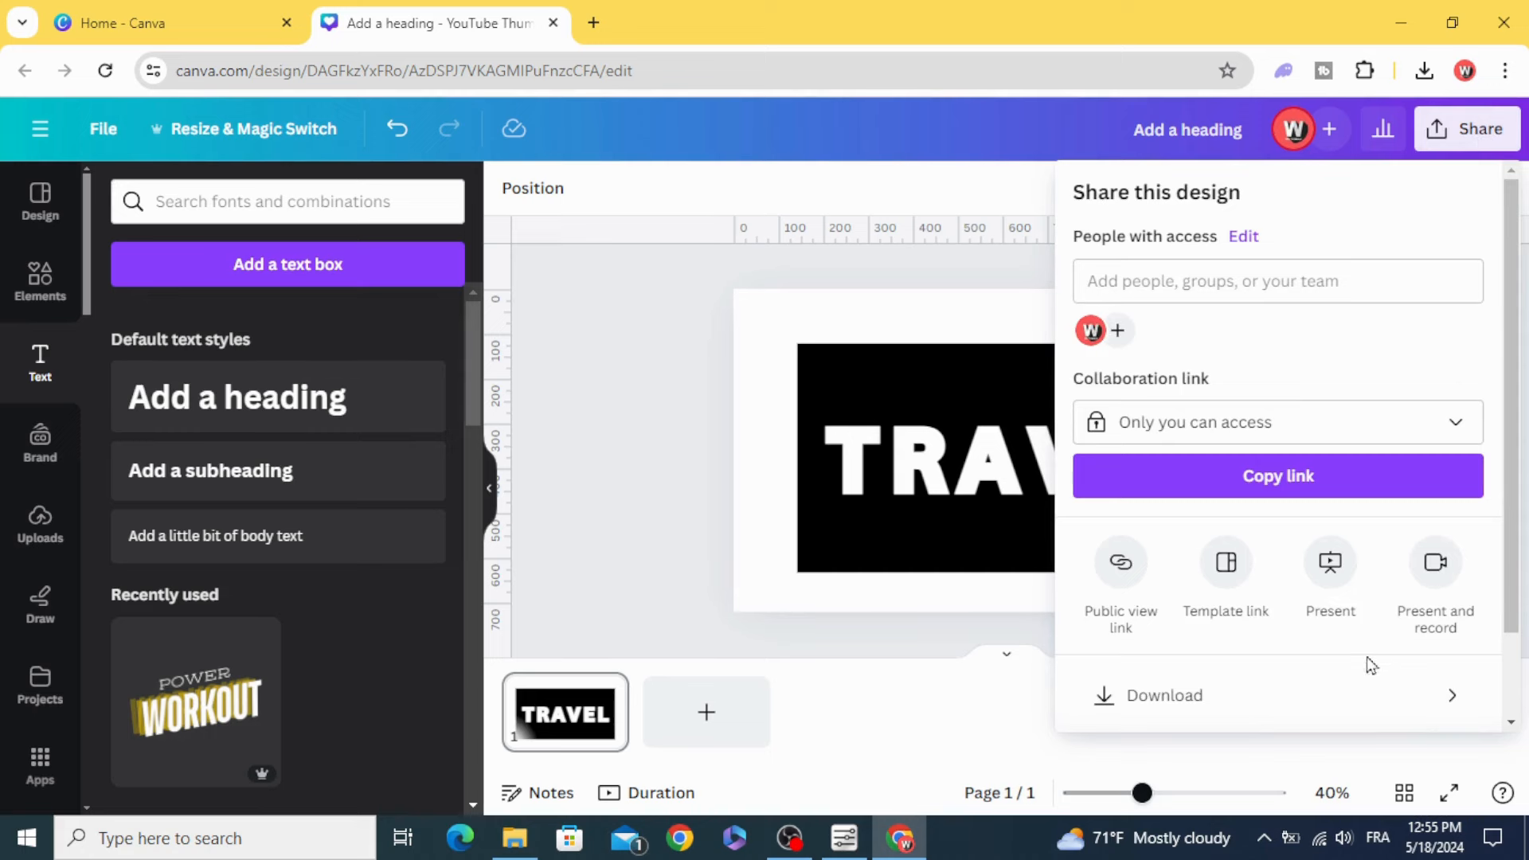
pyautogui.click(1371, 687)
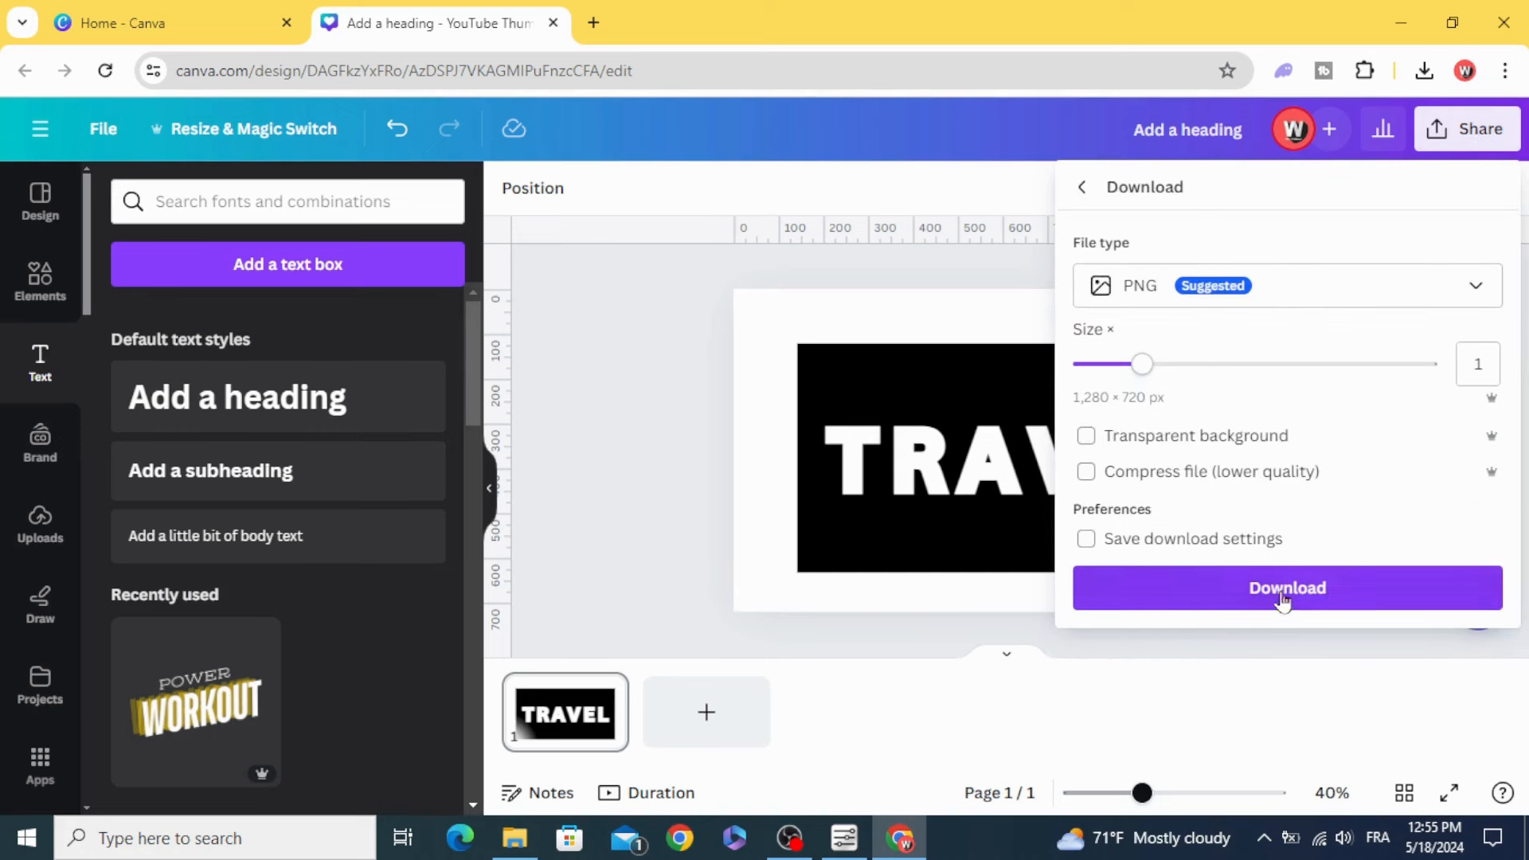
pyautogui.click(1349, 599)
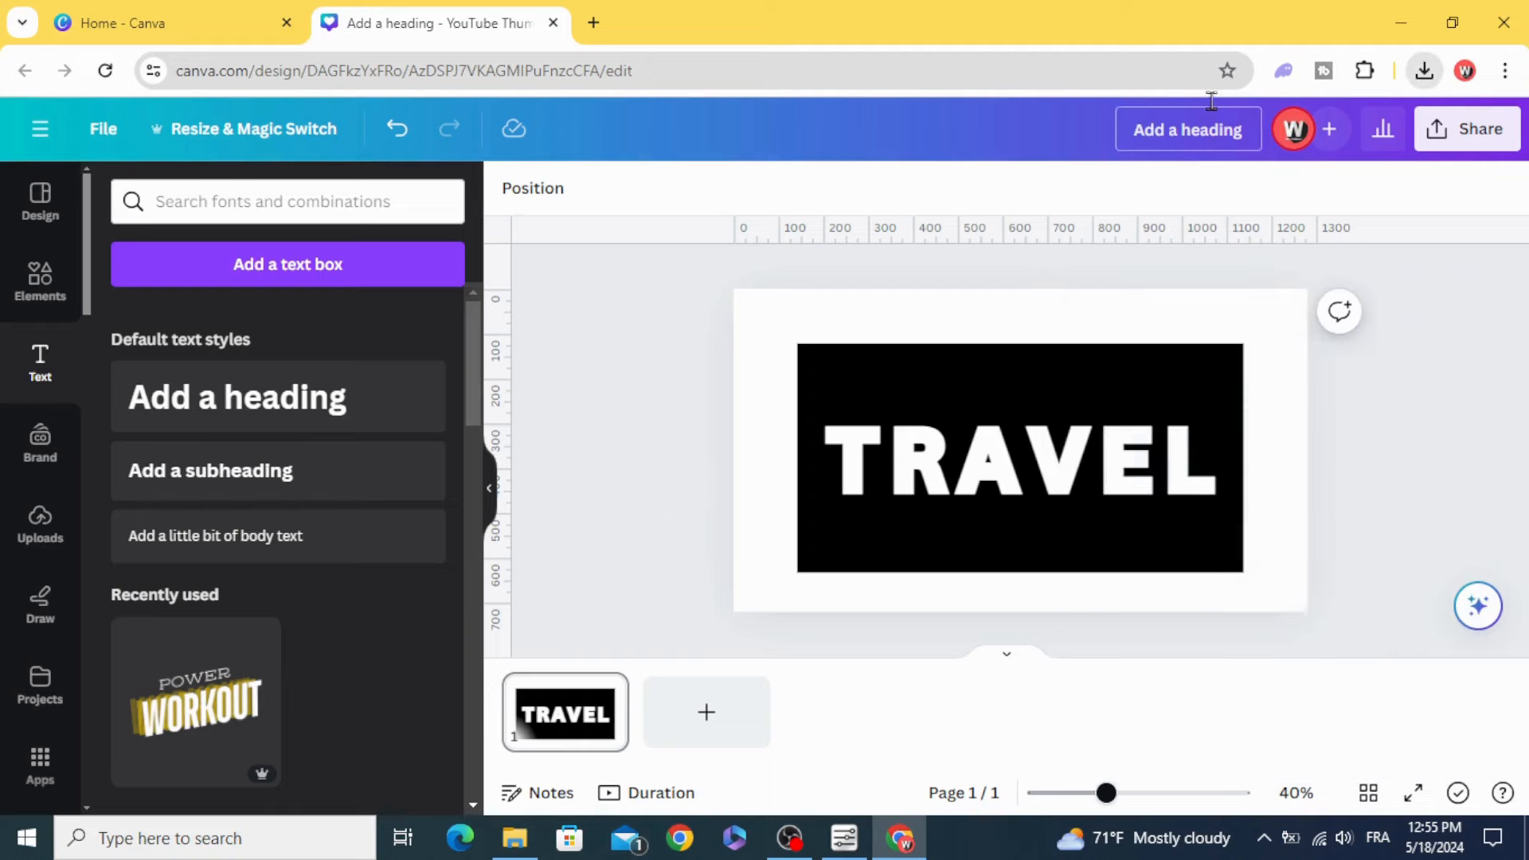
# Drag the downloaded TRAVEL PNG from the browser downloads into Canva's Uploads.
pyautogui.click(1423, 78)
pyautogui.moveTo(1242, 180); pyautogui.dragTo(482, 515)
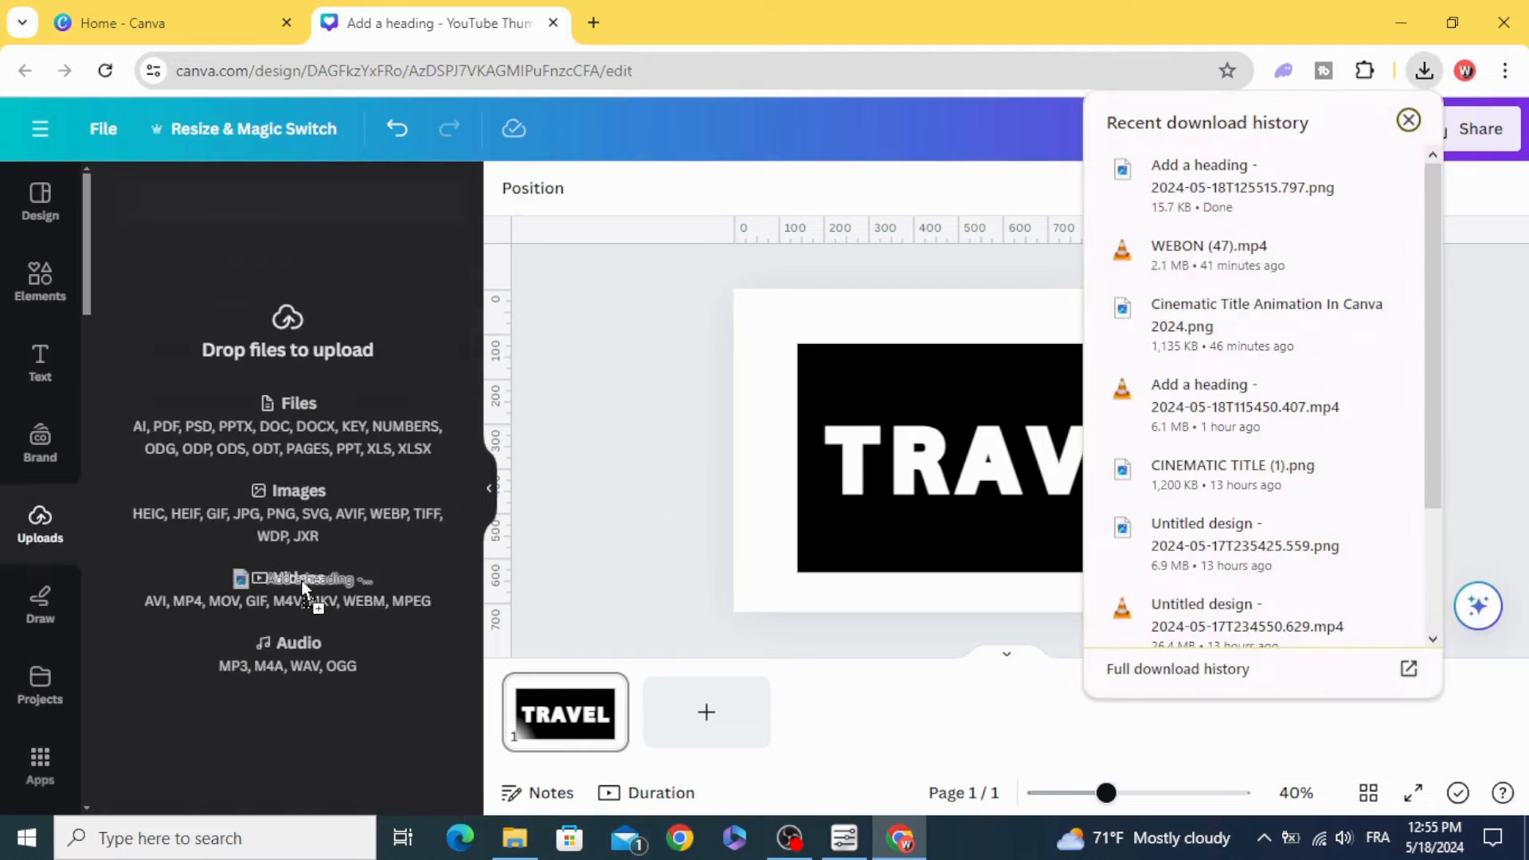
pyautogui.click(1408, 120)
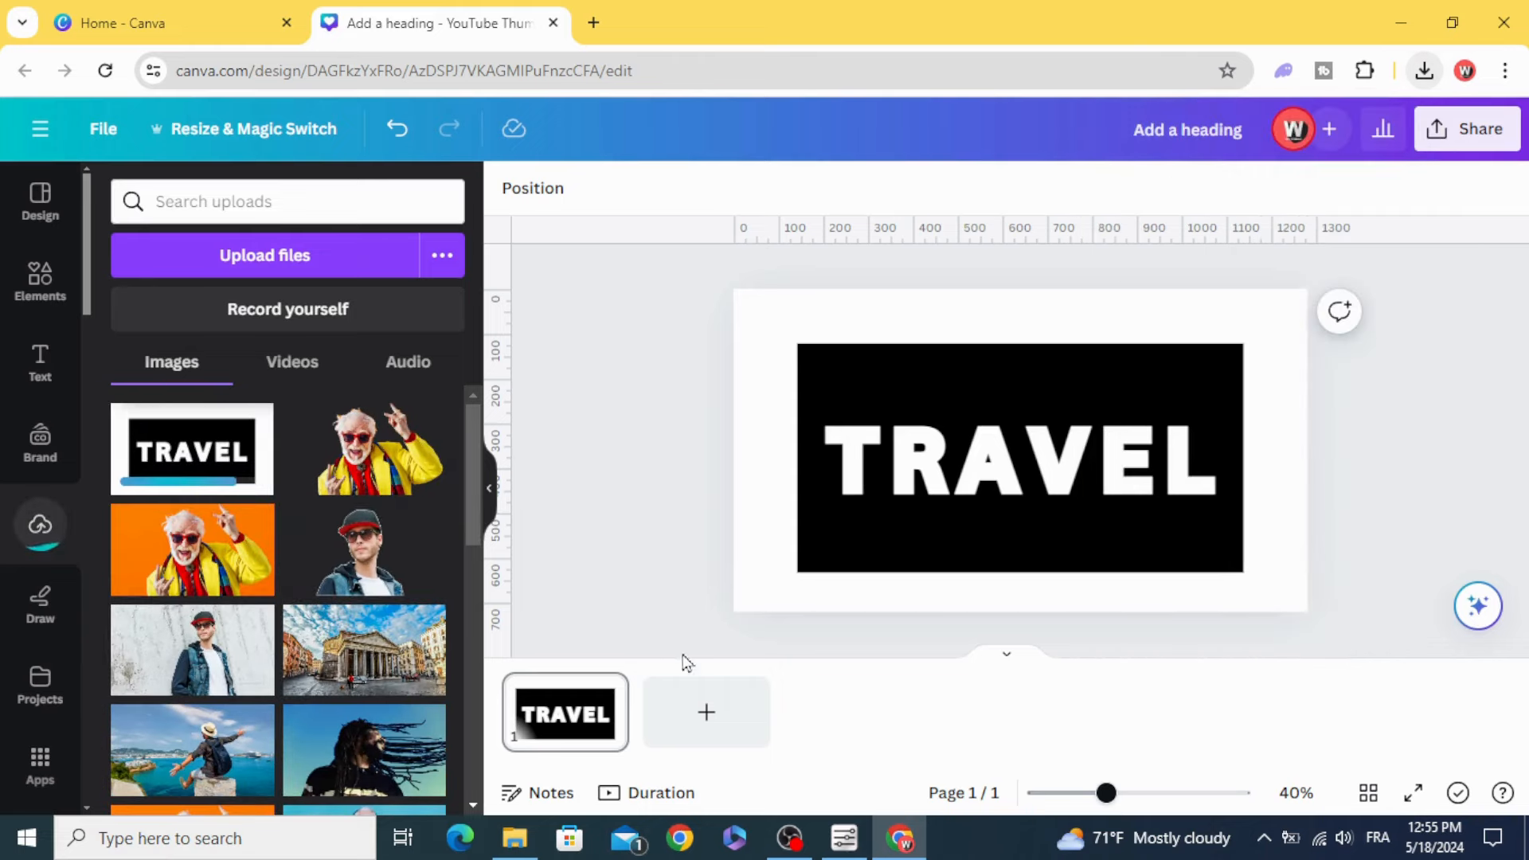
# Add page 2 and place the uploaded TRAVEL image enlarged to fill it.
pyautogui.click(709, 716)
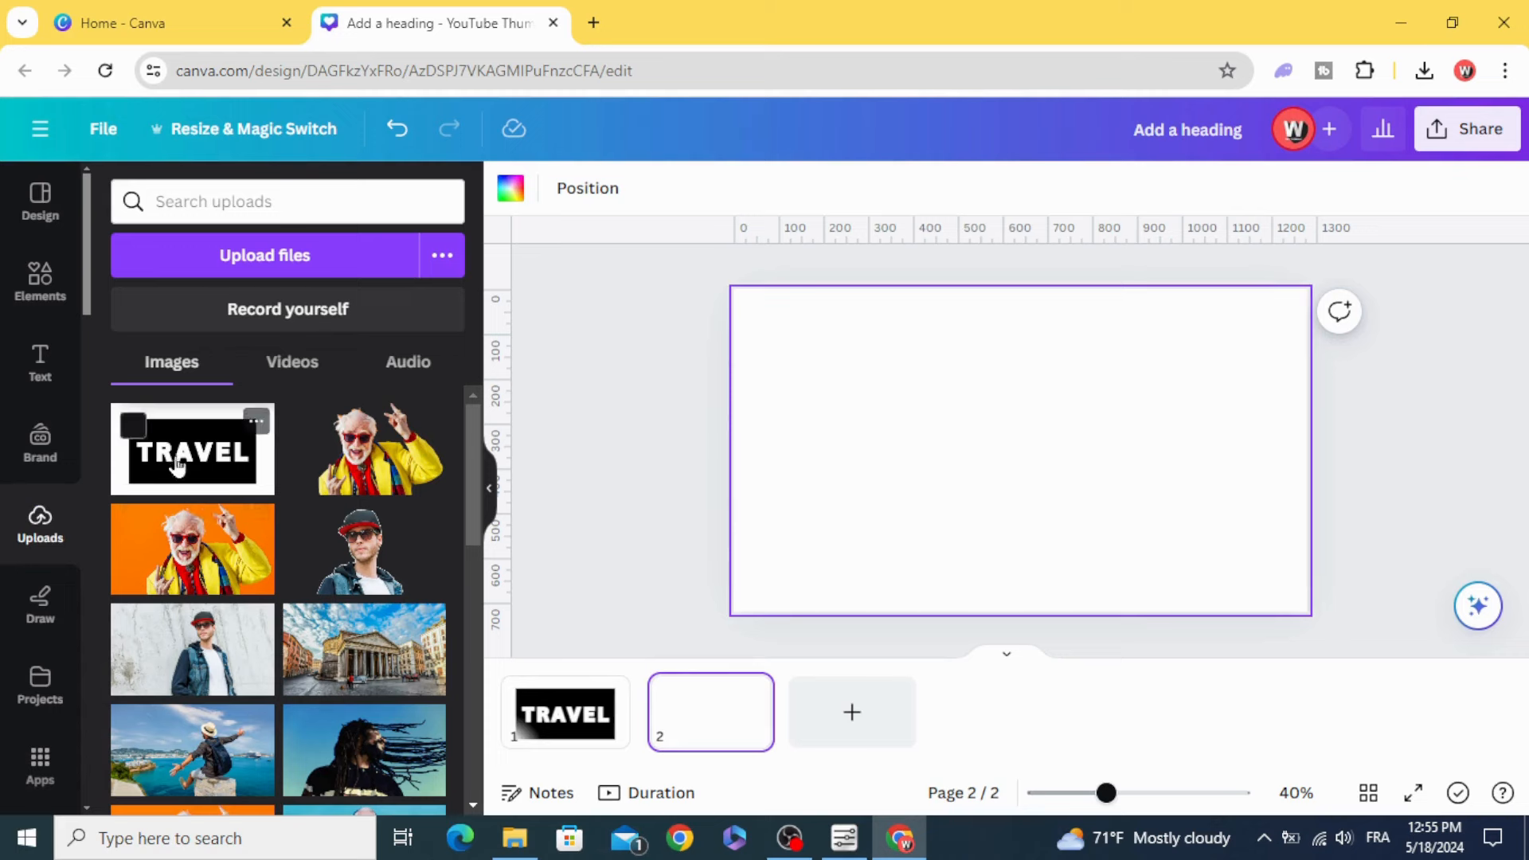
pyautogui.moveTo(192, 449)
pyautogui.mouseDown()
pyautogui.moveTo(950, 478)
pyautogui.moveTo(928, 416)
pyautogui.mouseUp()
pyautogui.moveTo(1128, 508); pyautogui.dragTo(1307, 612)
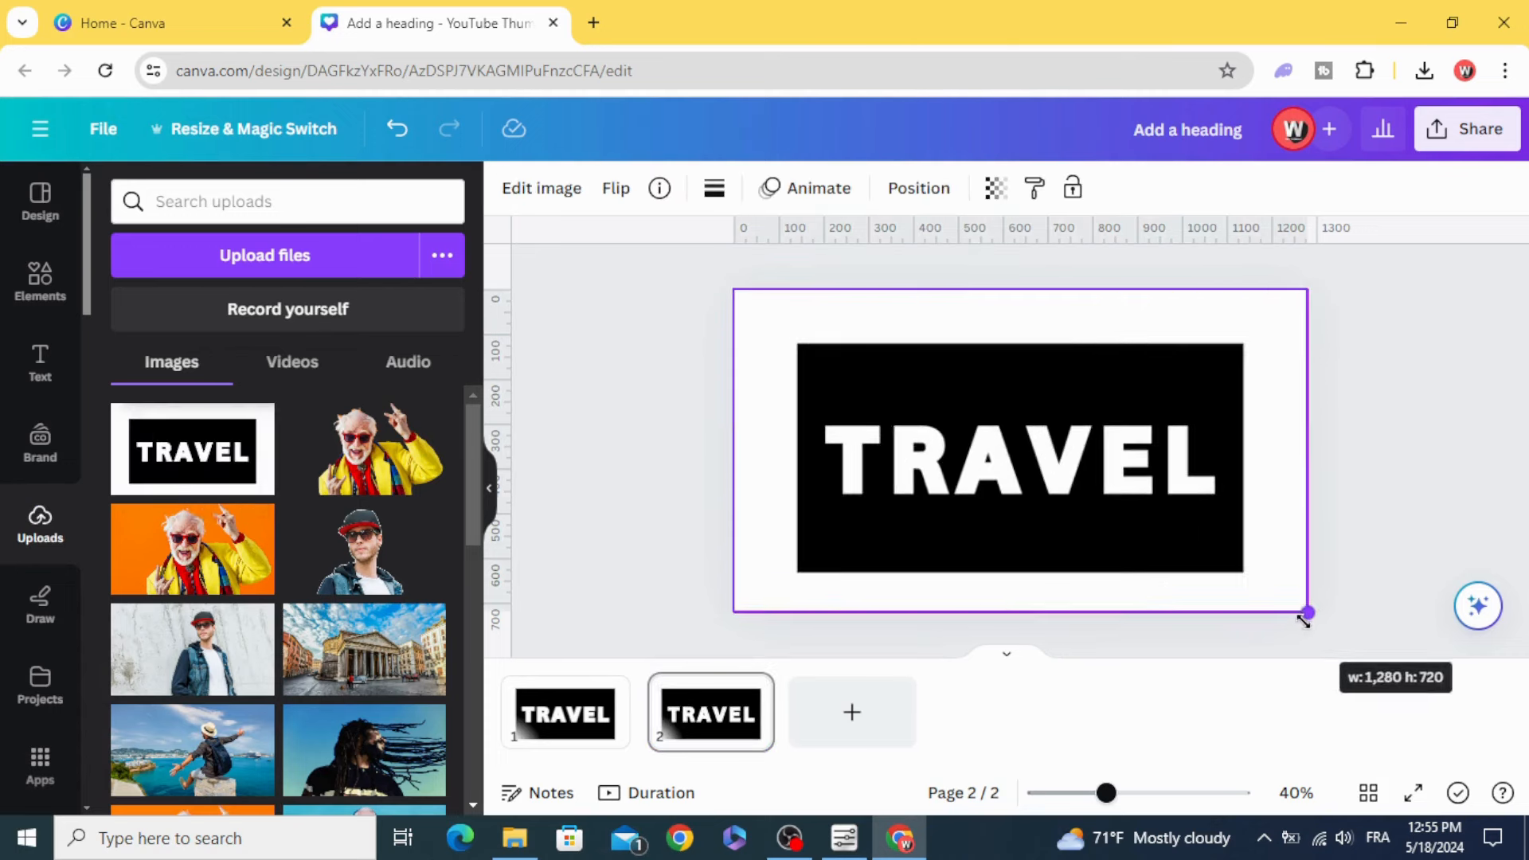
# Place the pink palm-tree photo from Elements and stretch it over the black TRAVEL box.
pyautogui.click(65, 282)
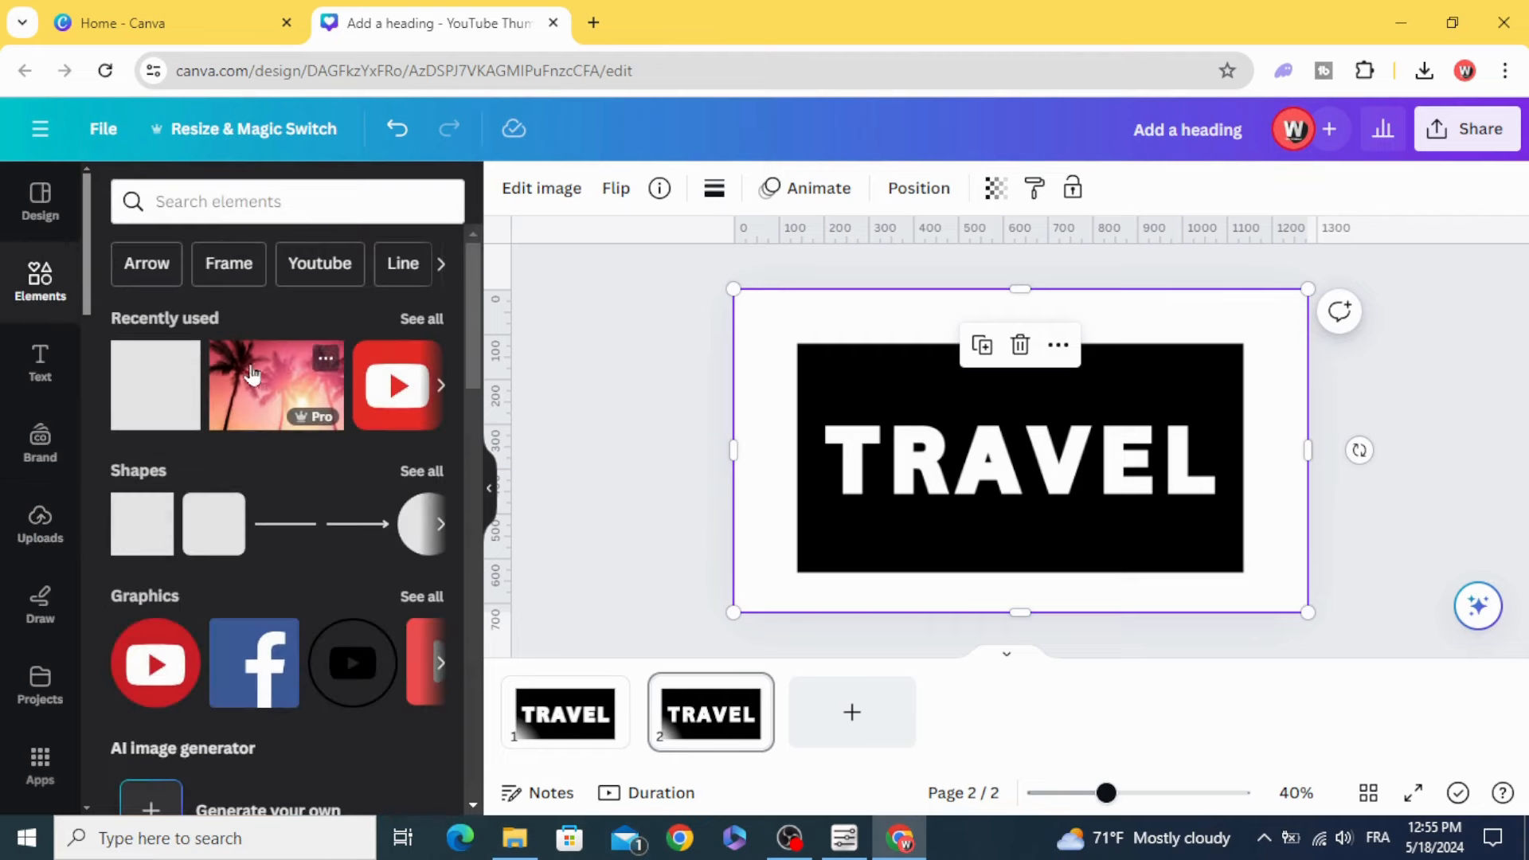
pyautogui.moveTo(251, 377)
pyautogui.mouseDown()
pyautogui.moveTo(923, 407)
pyautogui.moveTo(886, 408)
pyautogui.mouseUp()
pyautogui.moveTo(1183, 449); pyautogui.dragTo(1245, 449)
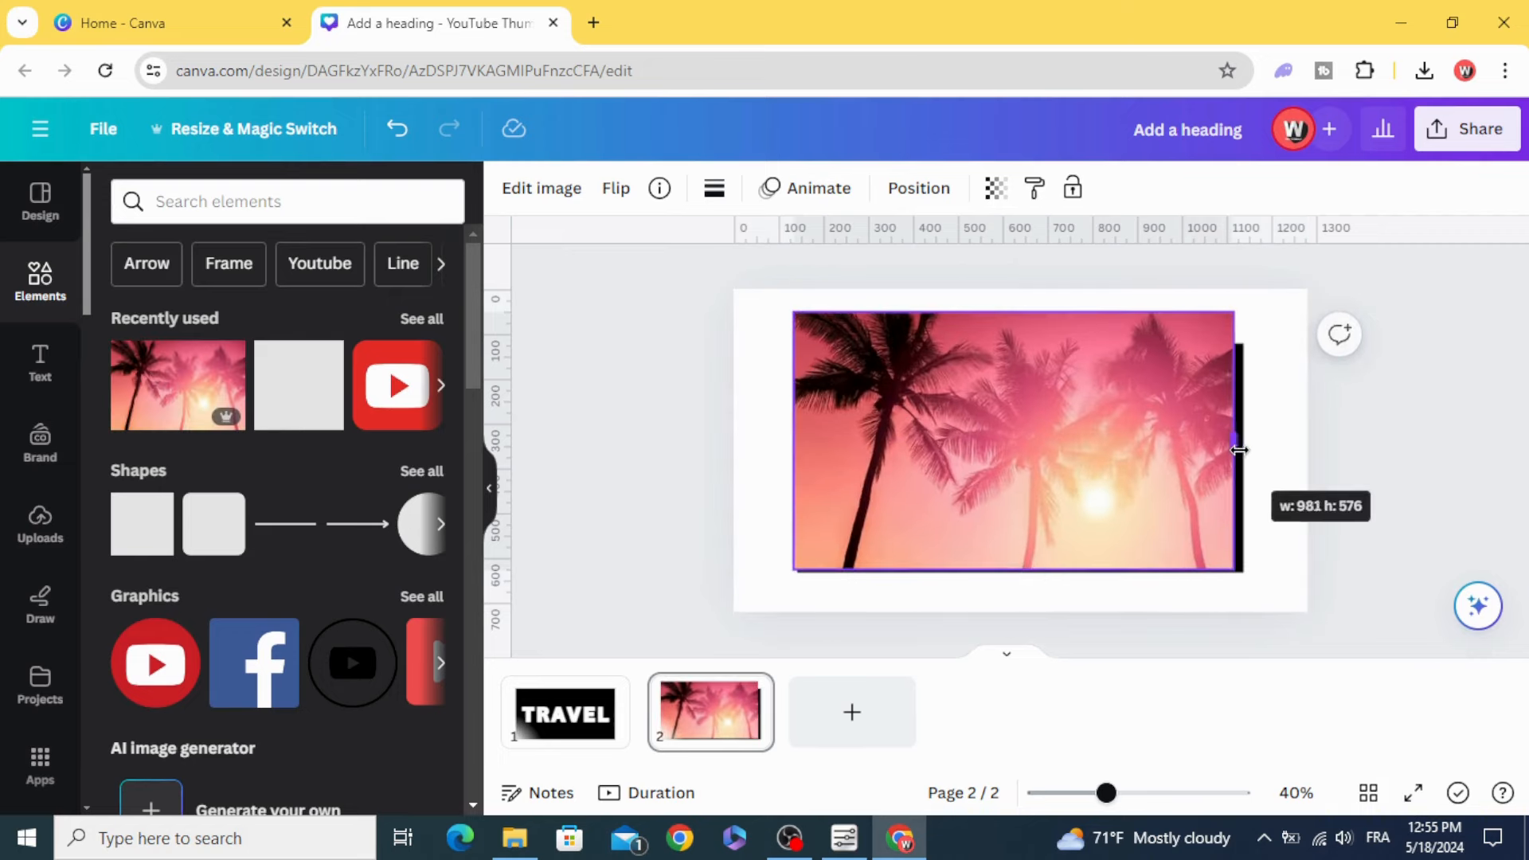
pyautogui.moveTo(1074, 406)
pyautogui.mouseDown()
pyautogui.moveTo(1020, 372)
pyautogui.moveTo(1019, 346)
pyautogui.mouseUp()
# Send the palm photo backward and remove the TRAVEL image's background so the photo shows through the letters.
pyautogui.rightClick(1021, 406)
pyautogui.moveTo(1057, 381)
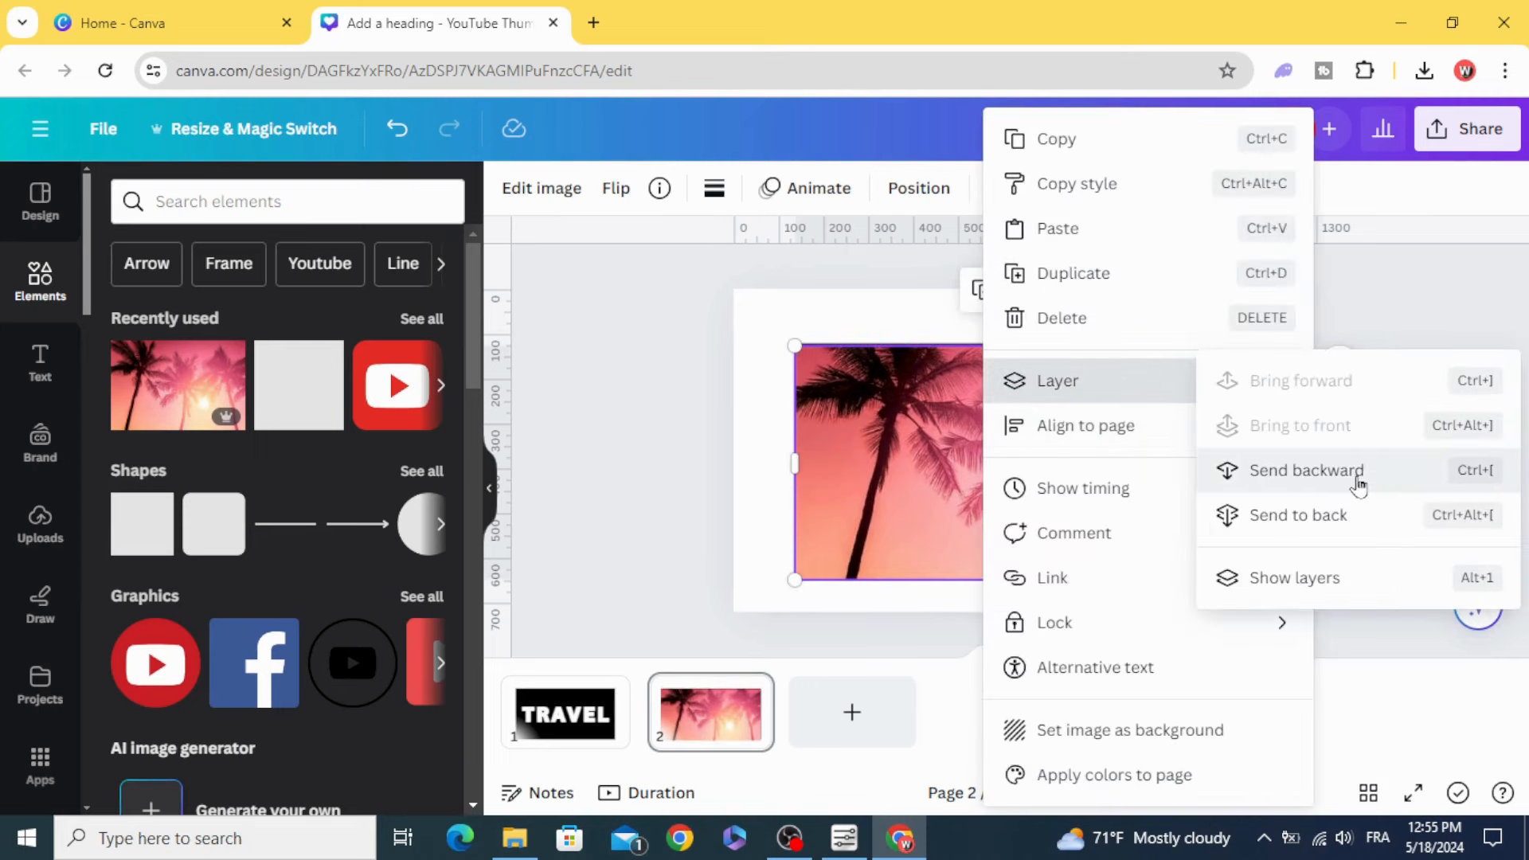
pyautogui.click(1357, 478)
pyautogui.click(574, 501)
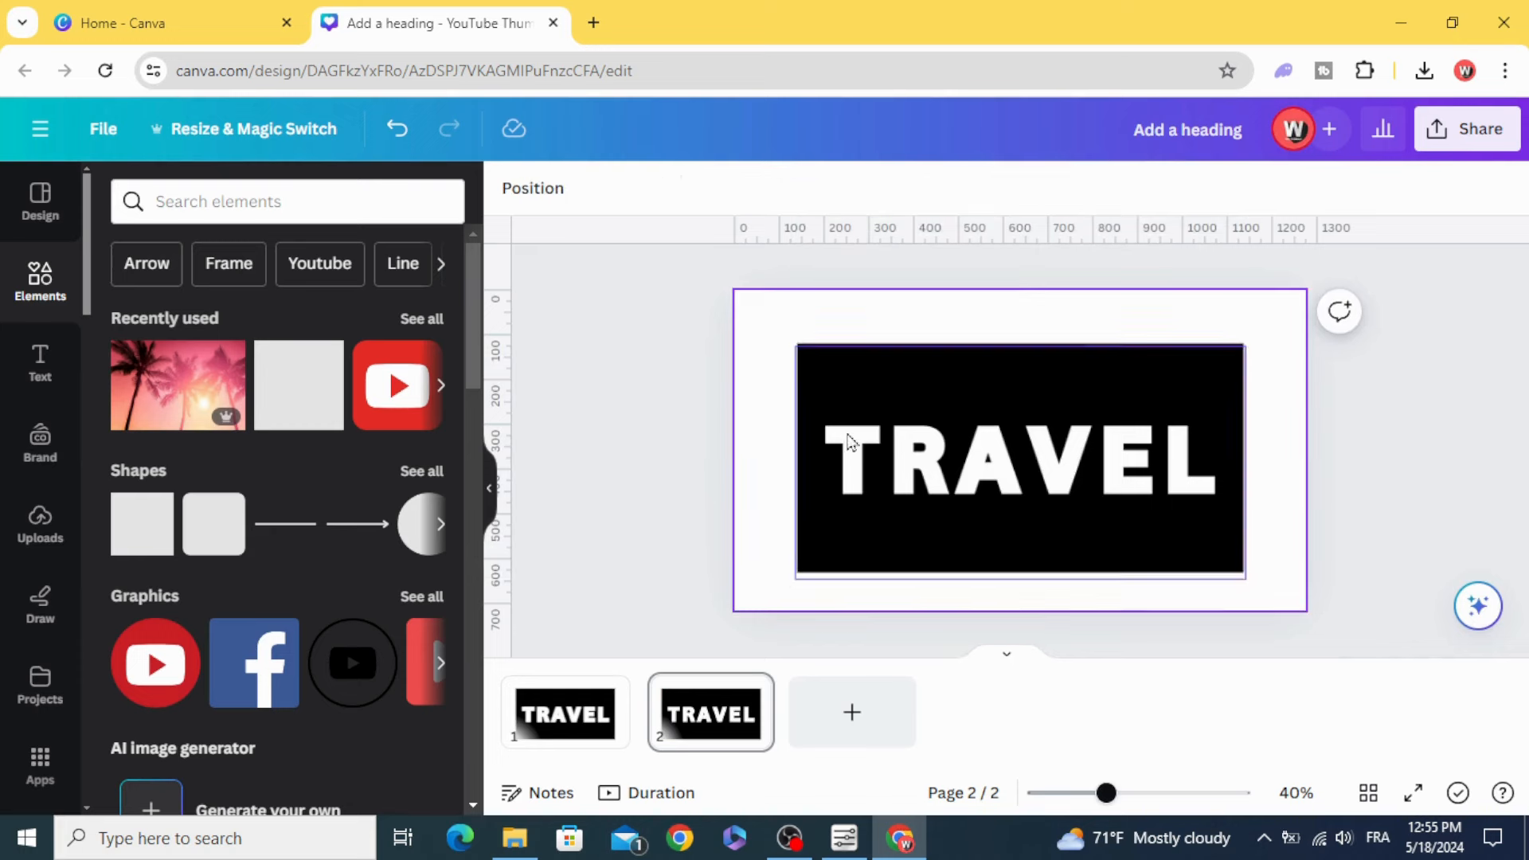
pyautogui.click(925, 432)
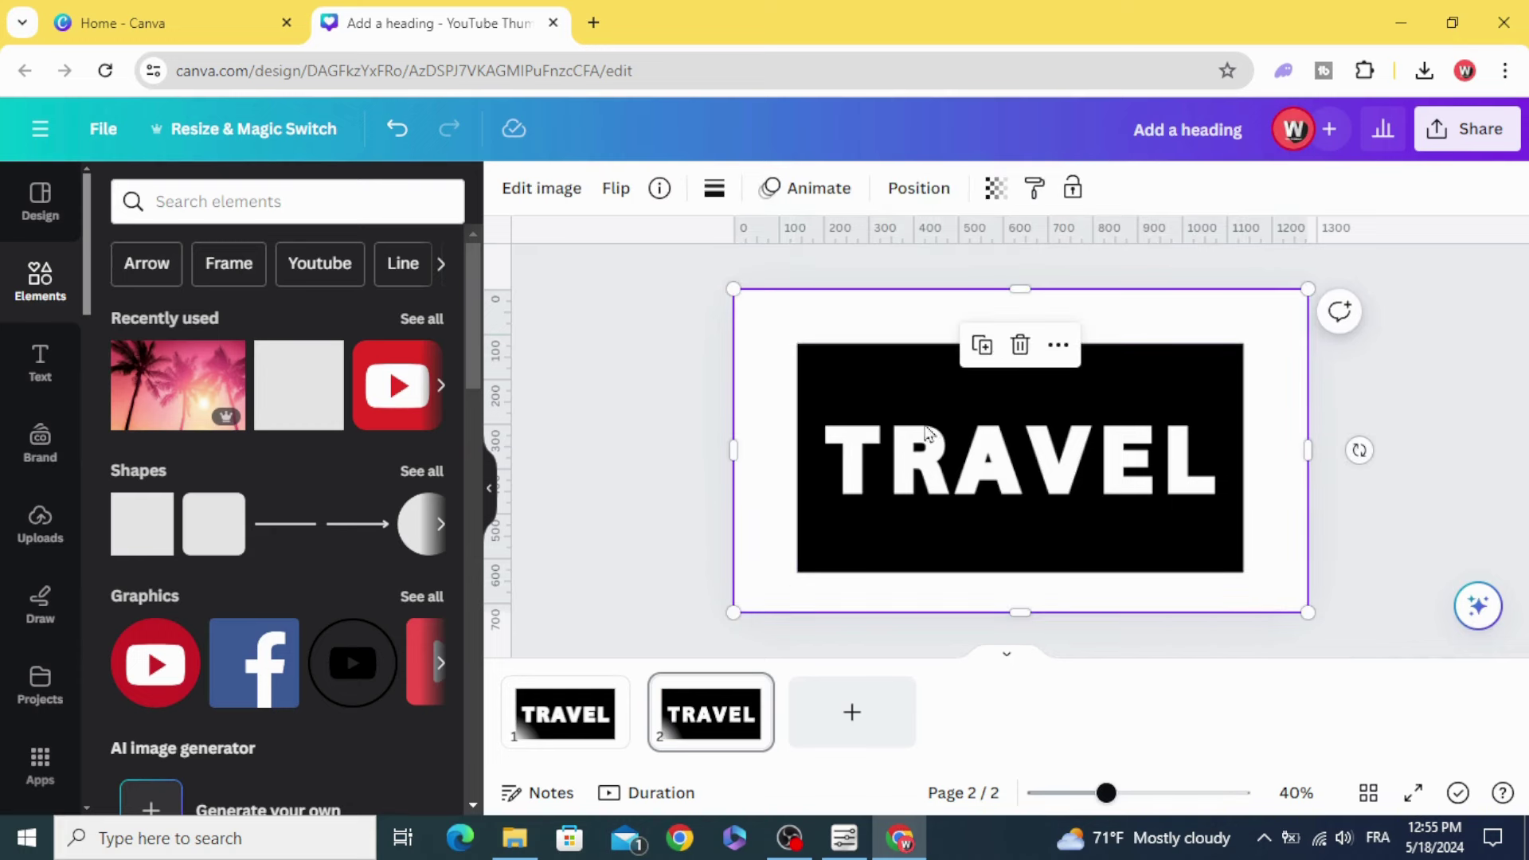
pyautogui.click(540, 187)
pyautogui.click(150, 356)
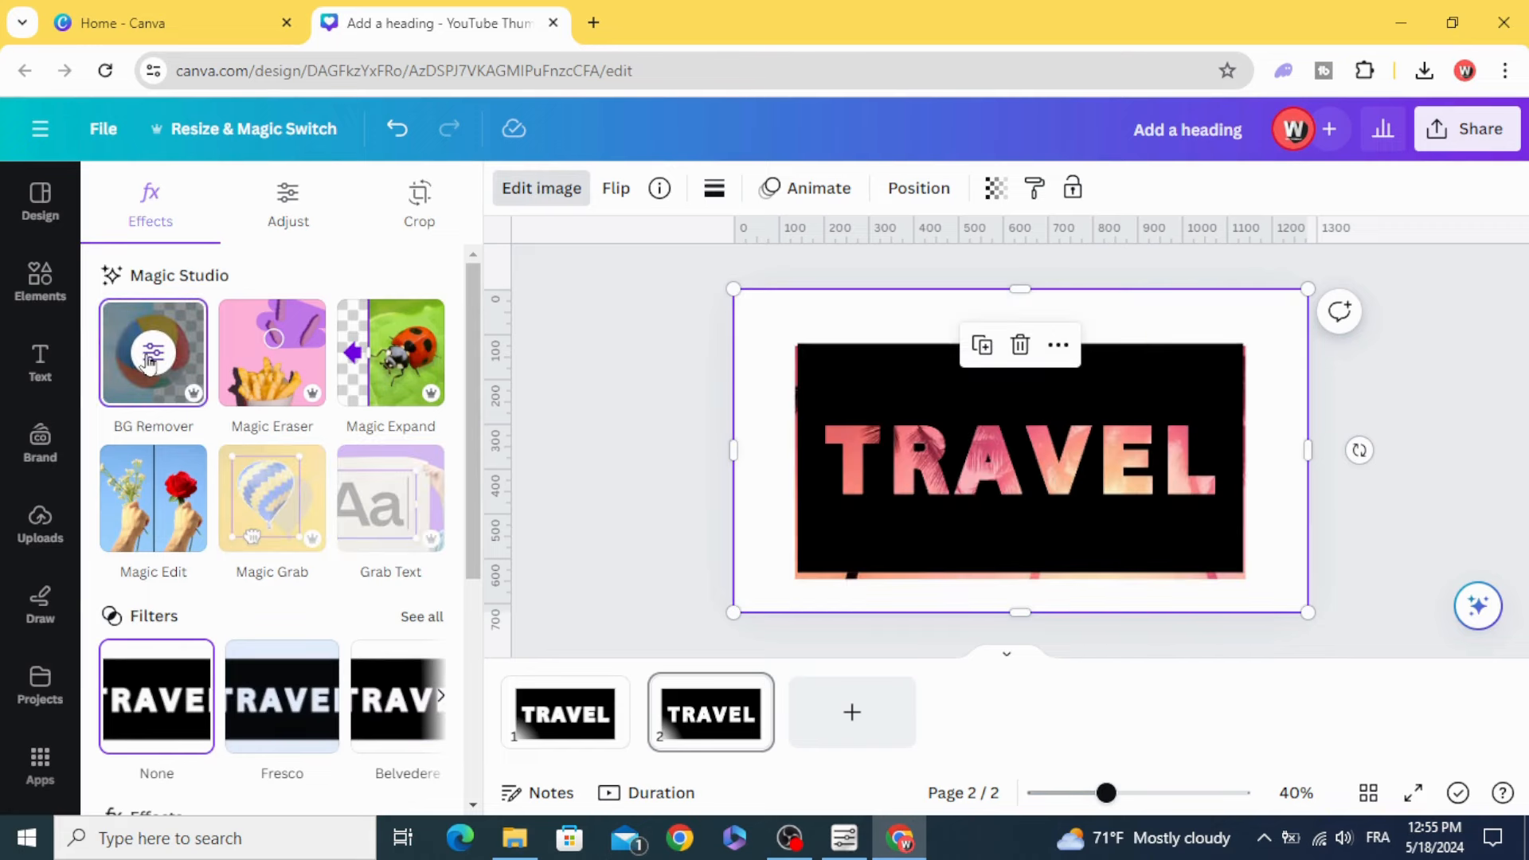
pyautogui.click(614, 379)
# Select the palm photo via Layers and pull in its edges to fit inside the black box.
pyautogui.rightClick(879, 497)
pyautogui.moveTo(1037, 425)
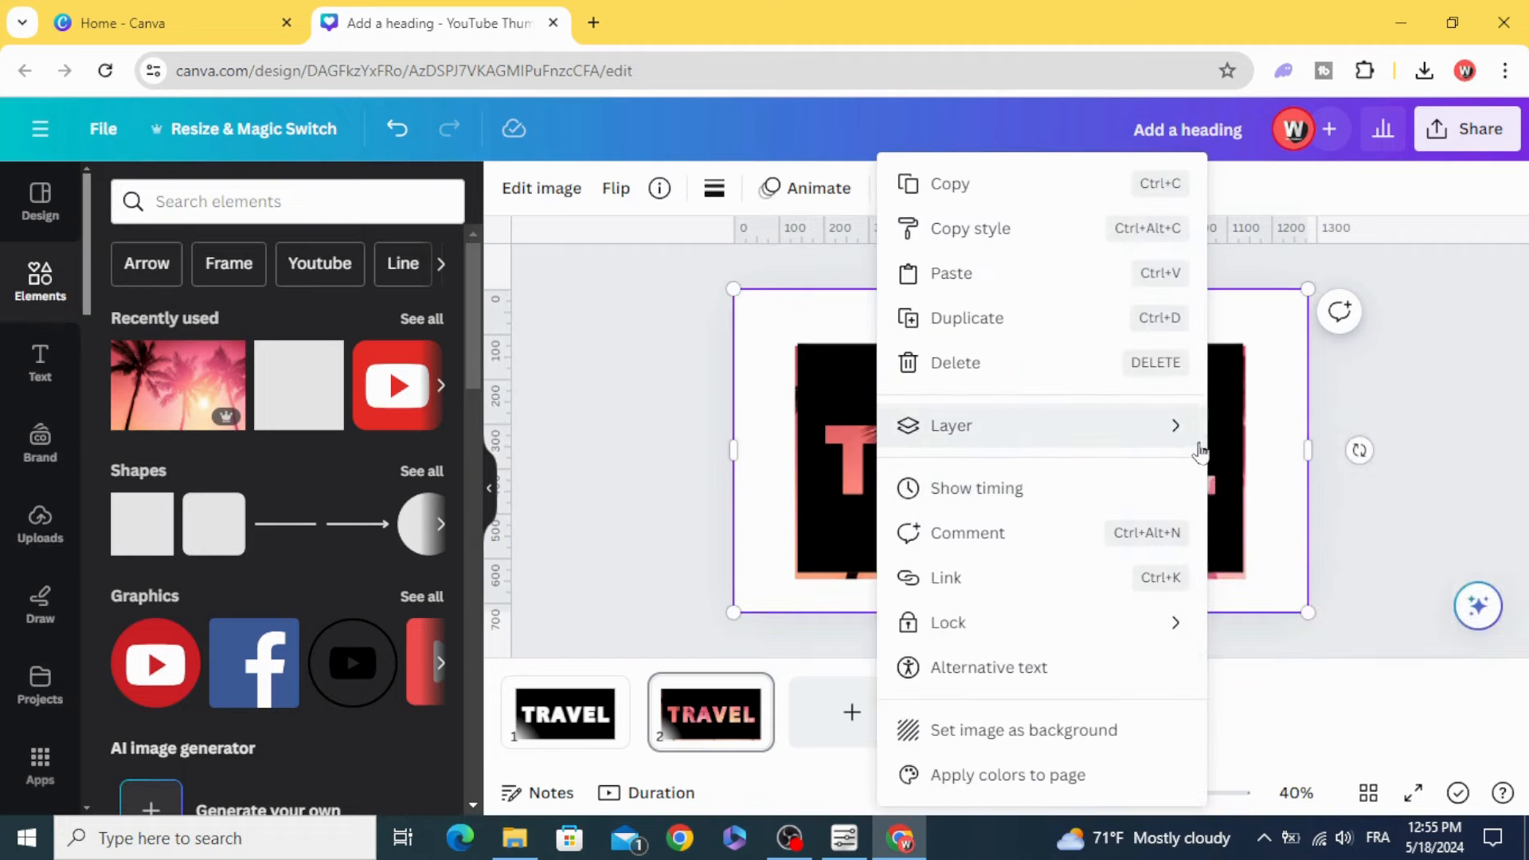
pyautogui.click(1298, 622)
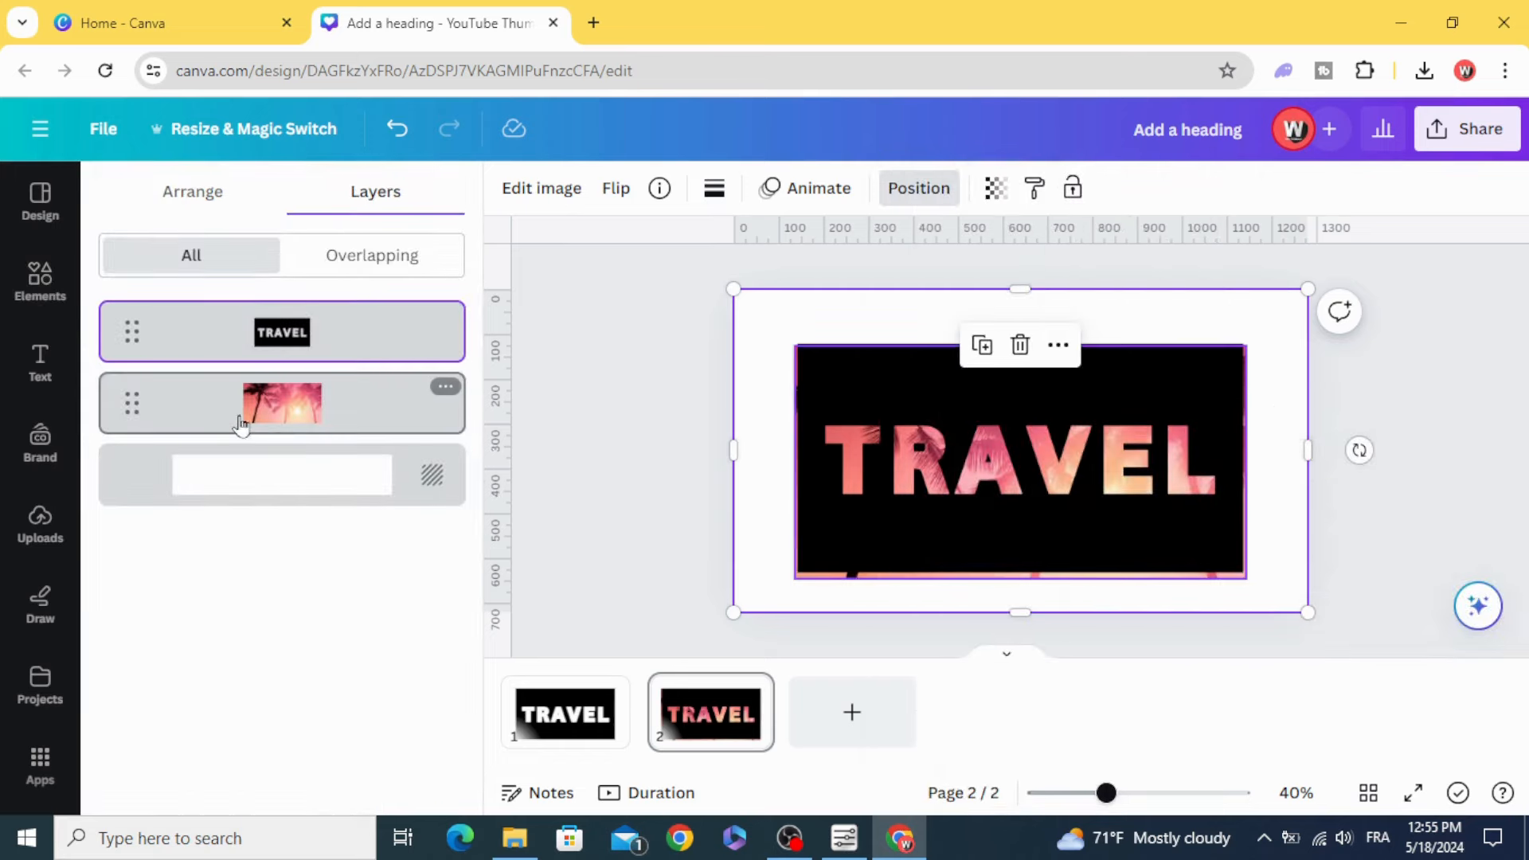
pyautogui.click(309, 404)
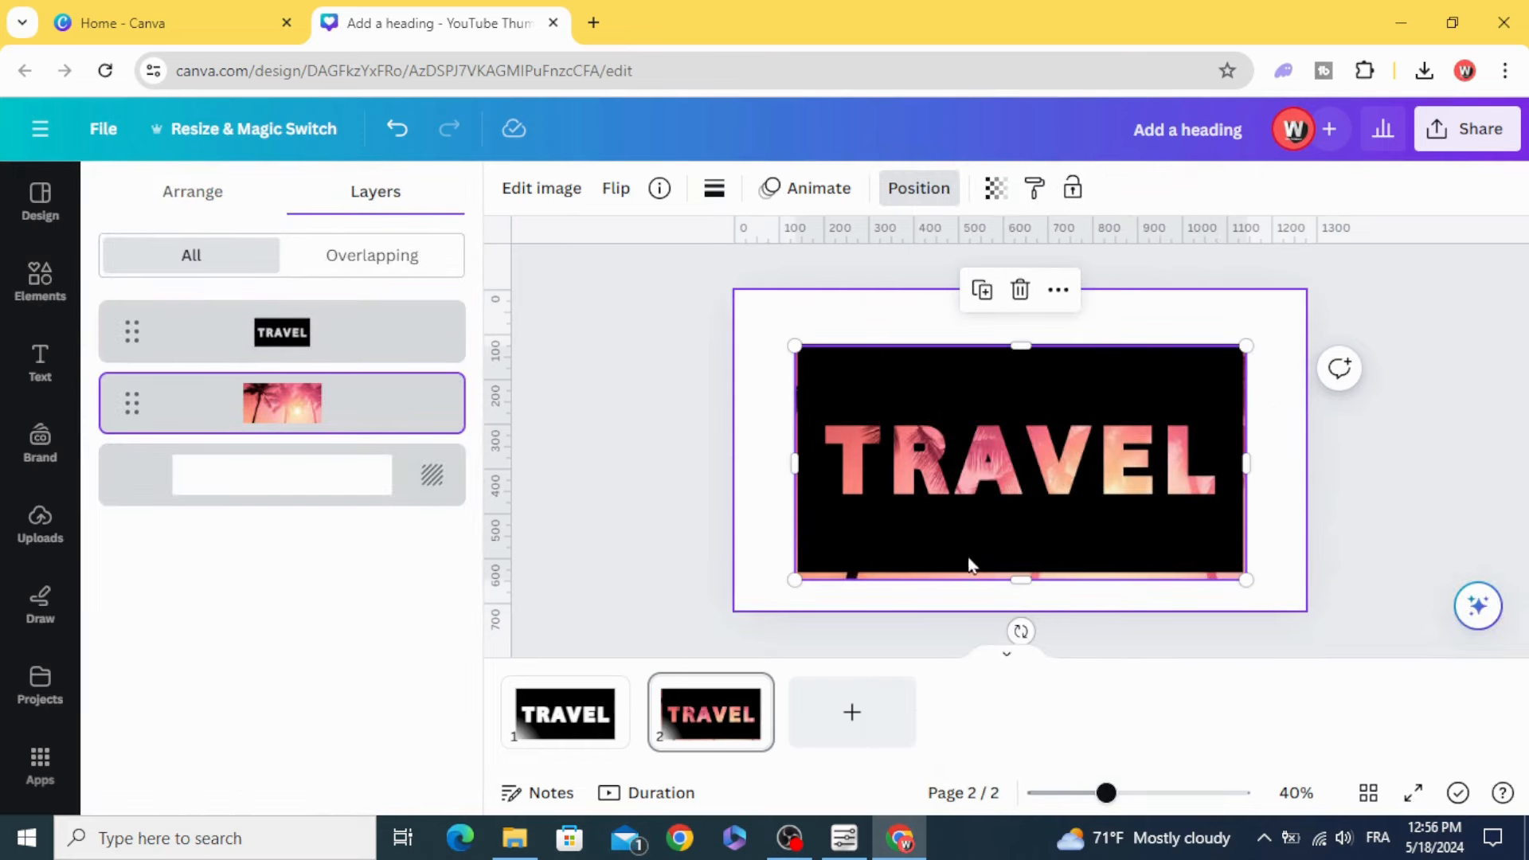
pyautogui.moveTo(1004, 574); pyautogui.dragTo(1001, 555)
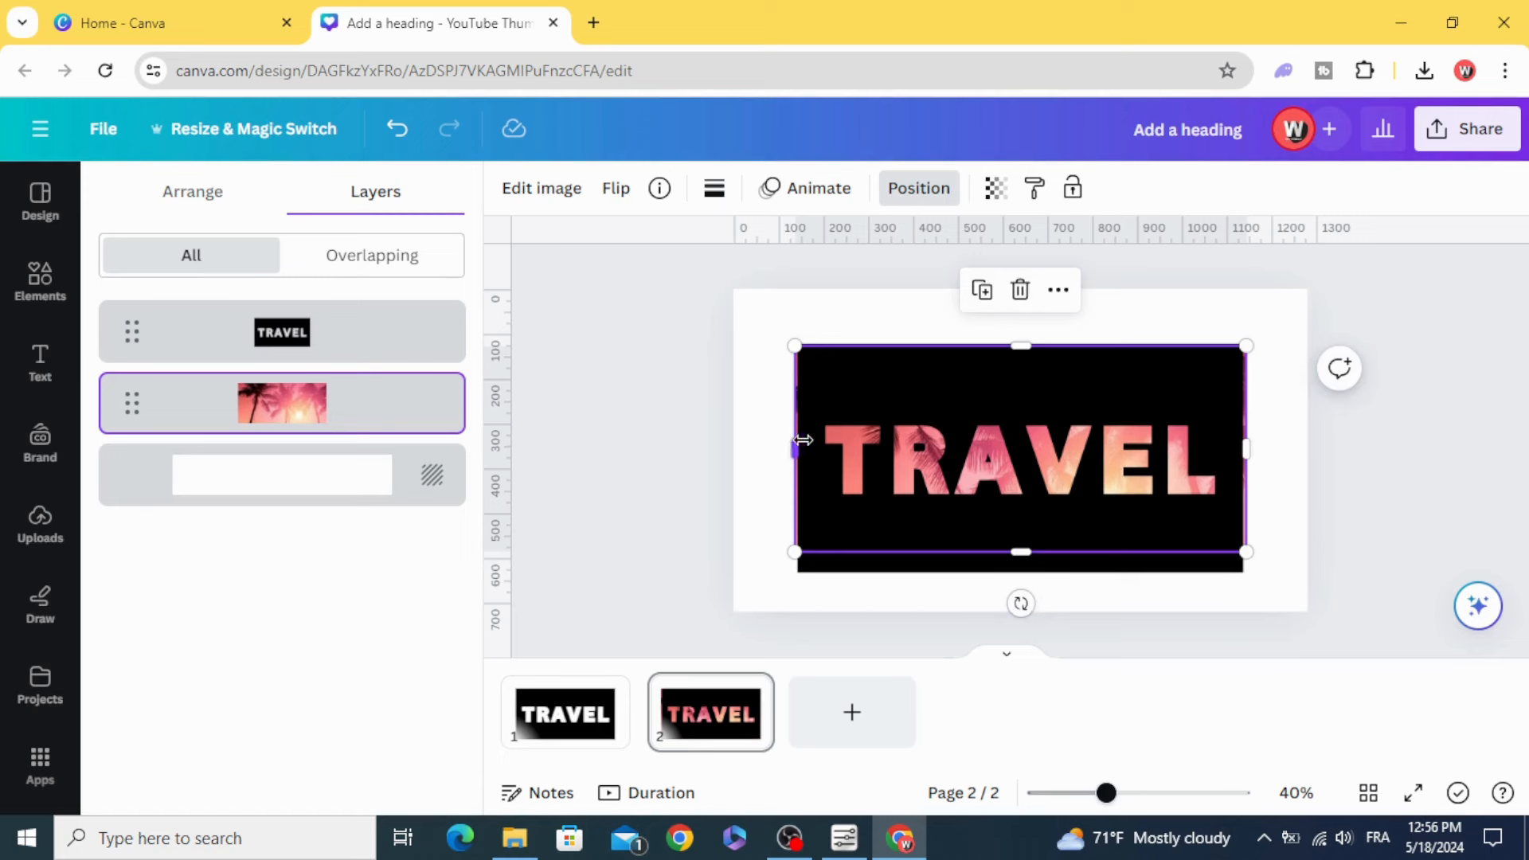
pyautogui.moveTo(966, 345); pyautogui.dragTo(965, 355)
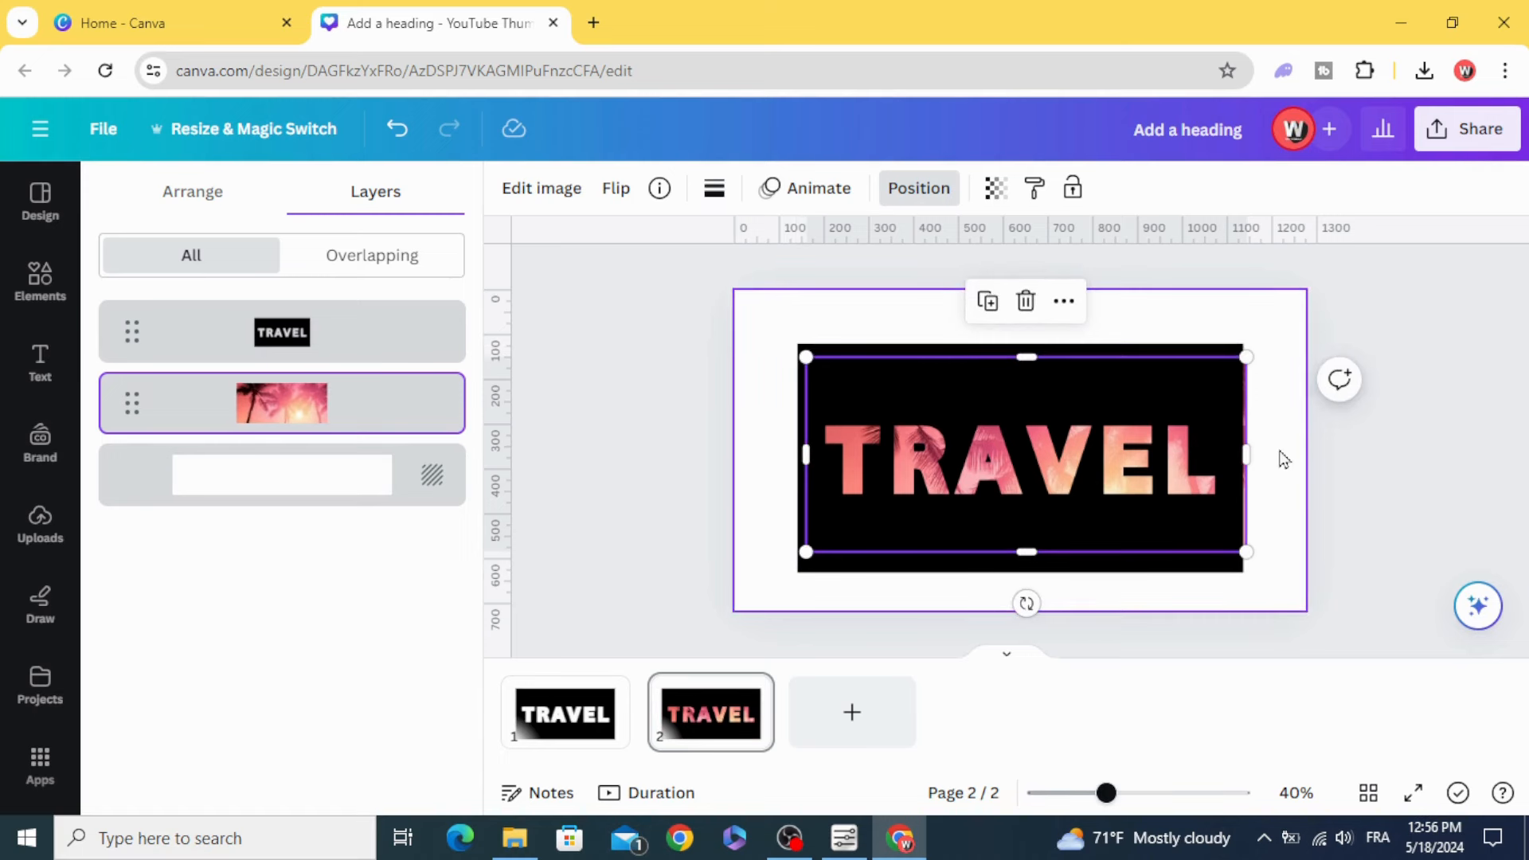
pyautogui.moveTo(1247, 454); pyautogui.dragTo(1235, 455)
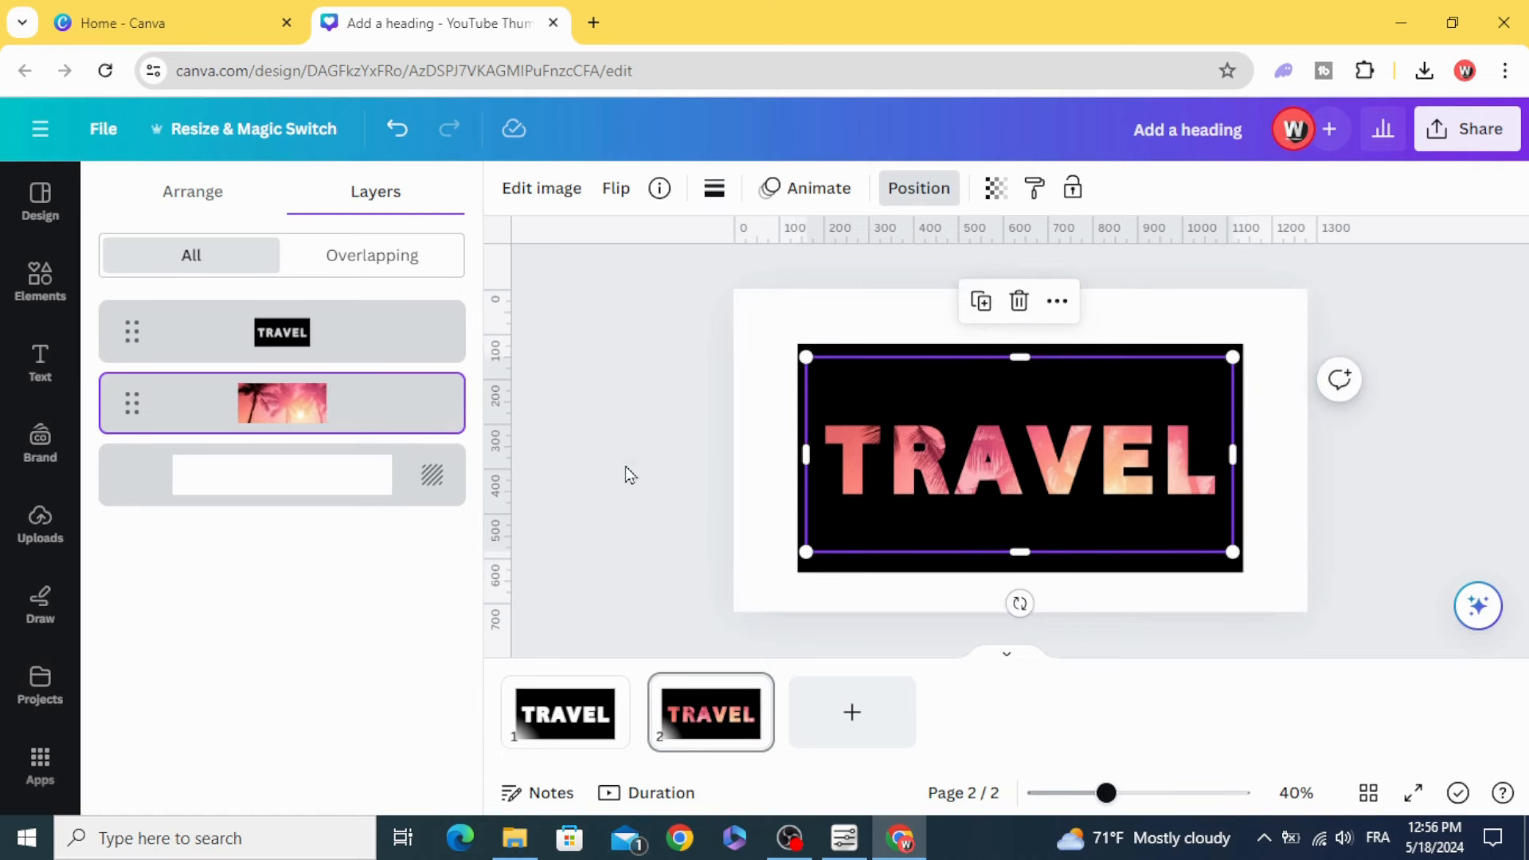
pyautogui.click(716, 525)
pyautogui.click(731, 418)
pyautogui.click(836, 382)
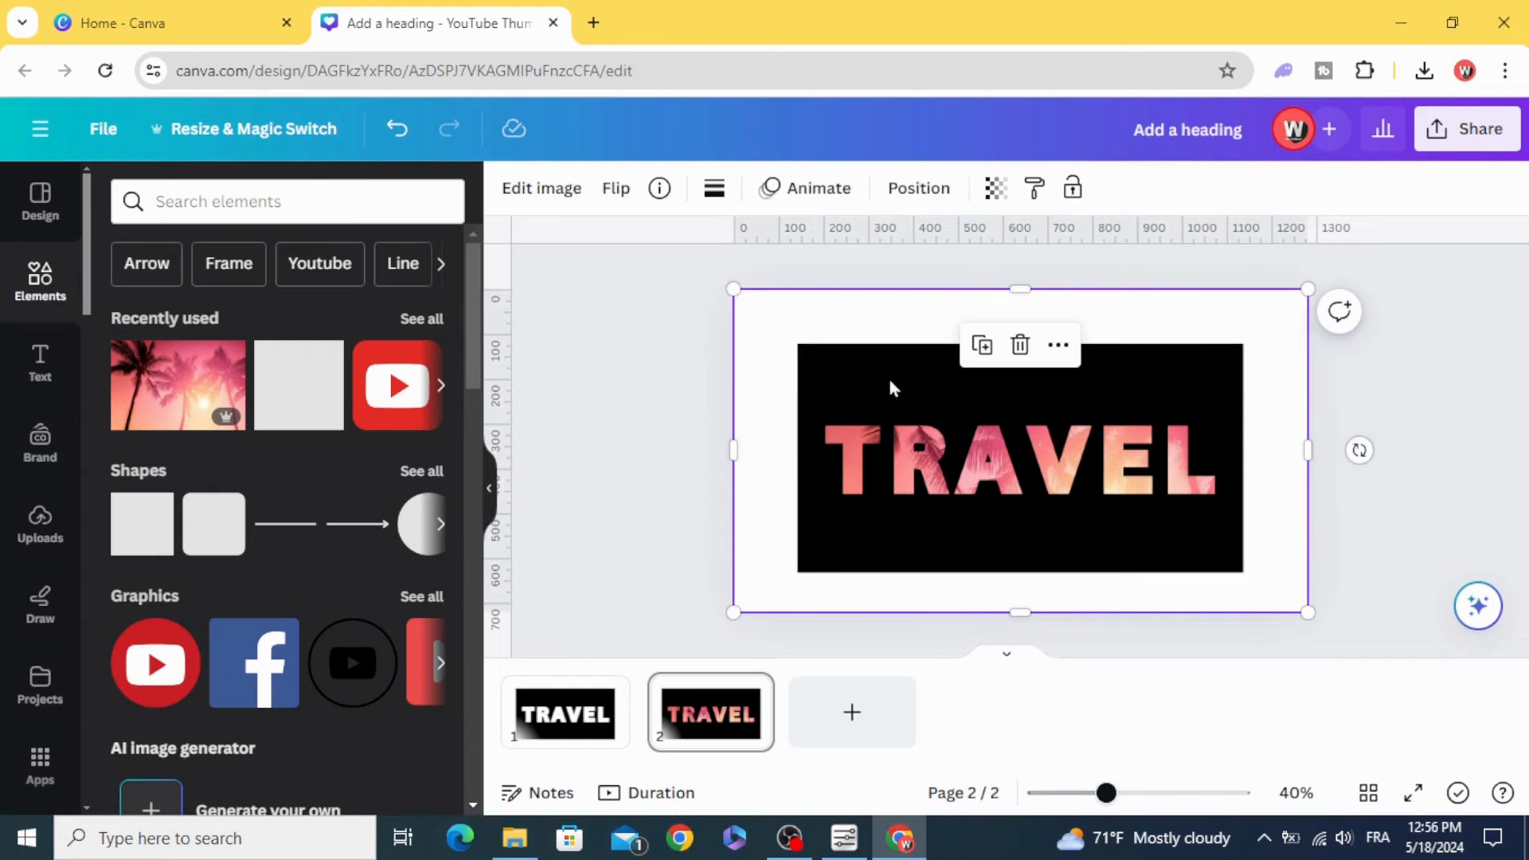
# Apply the Cherry duotone to the TRAVEL image with Highlights and Shadows set to #FFFFFF.
pyautogui.click(541, 187)
pyautogui.scroll(-2, 261, 426)
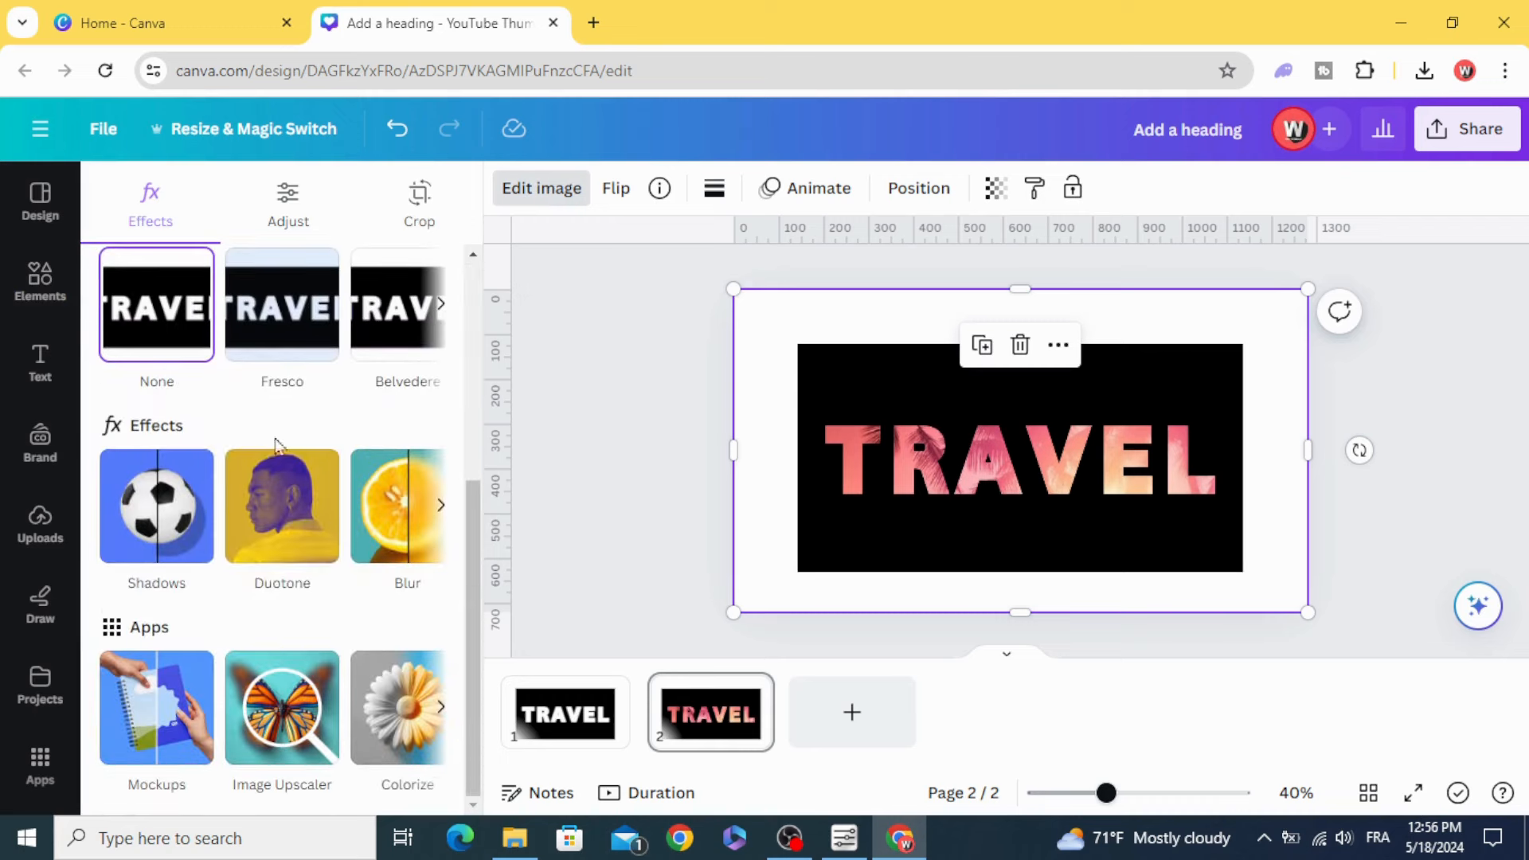
pyautogui.click(291, 499)
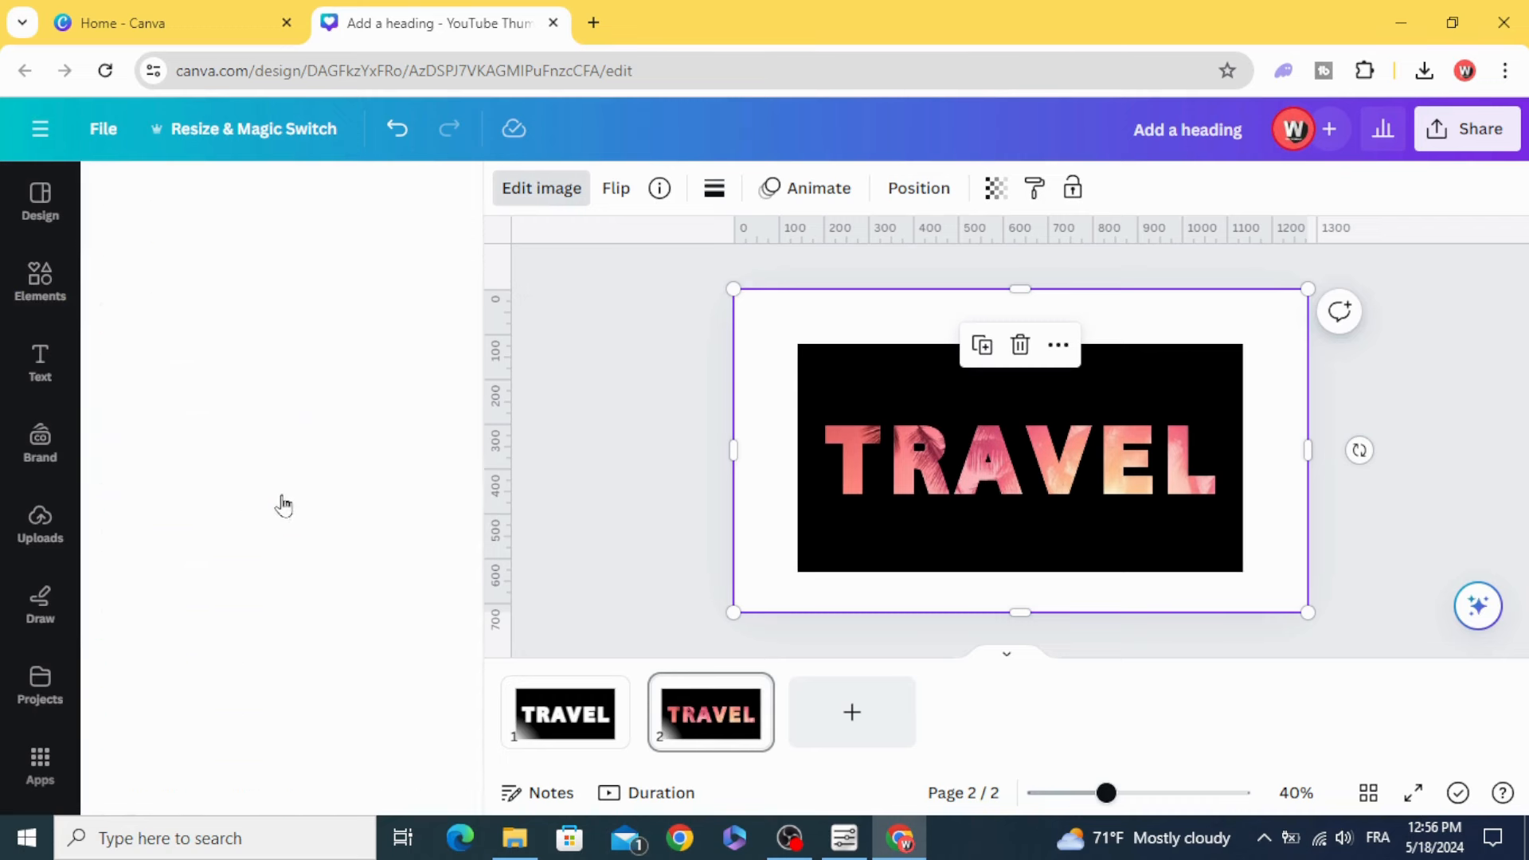
pyautogui.click(284, 455)
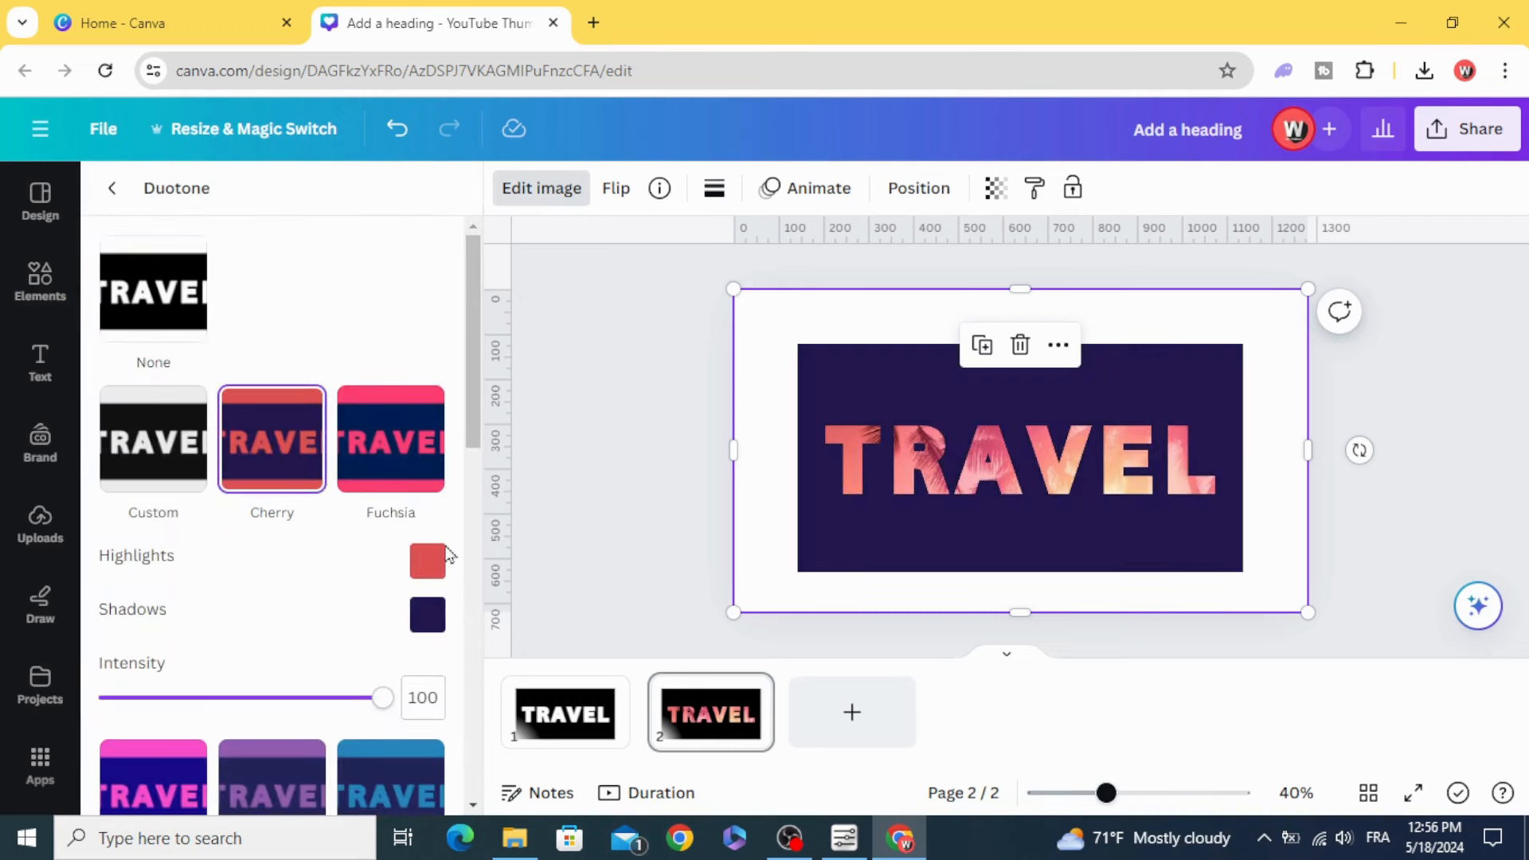
pyautogui.click(428, 561)
pyautogui.click(433, 322)
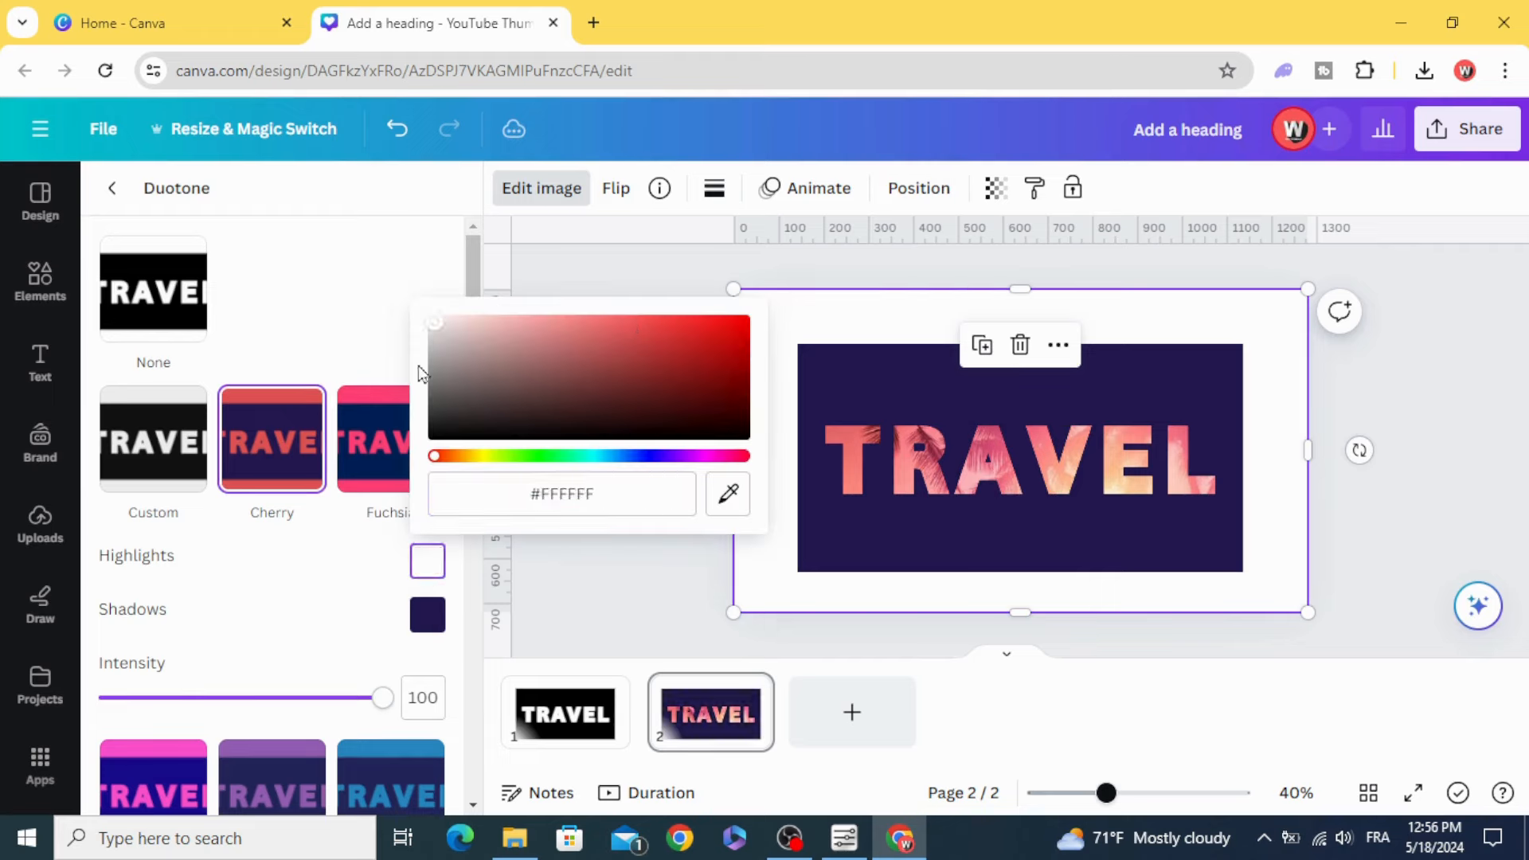
pyautogui.click(428, 615)
pyautogui.click(432, 376)
# Download only page 2 as a PNG.
pyautogui.click(586, 305)
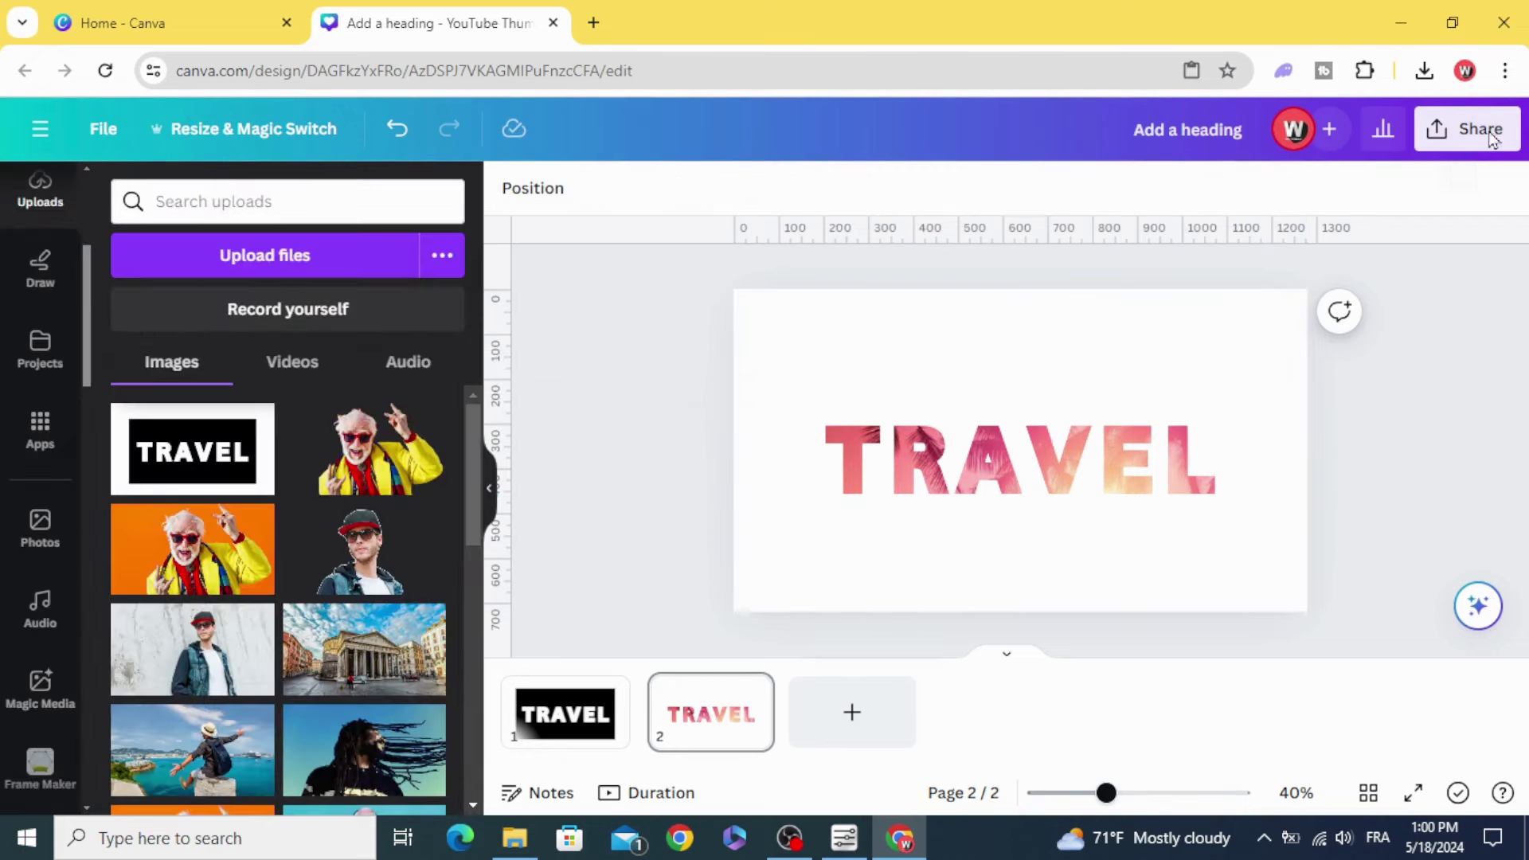
pyautogui.click(1480, 129)
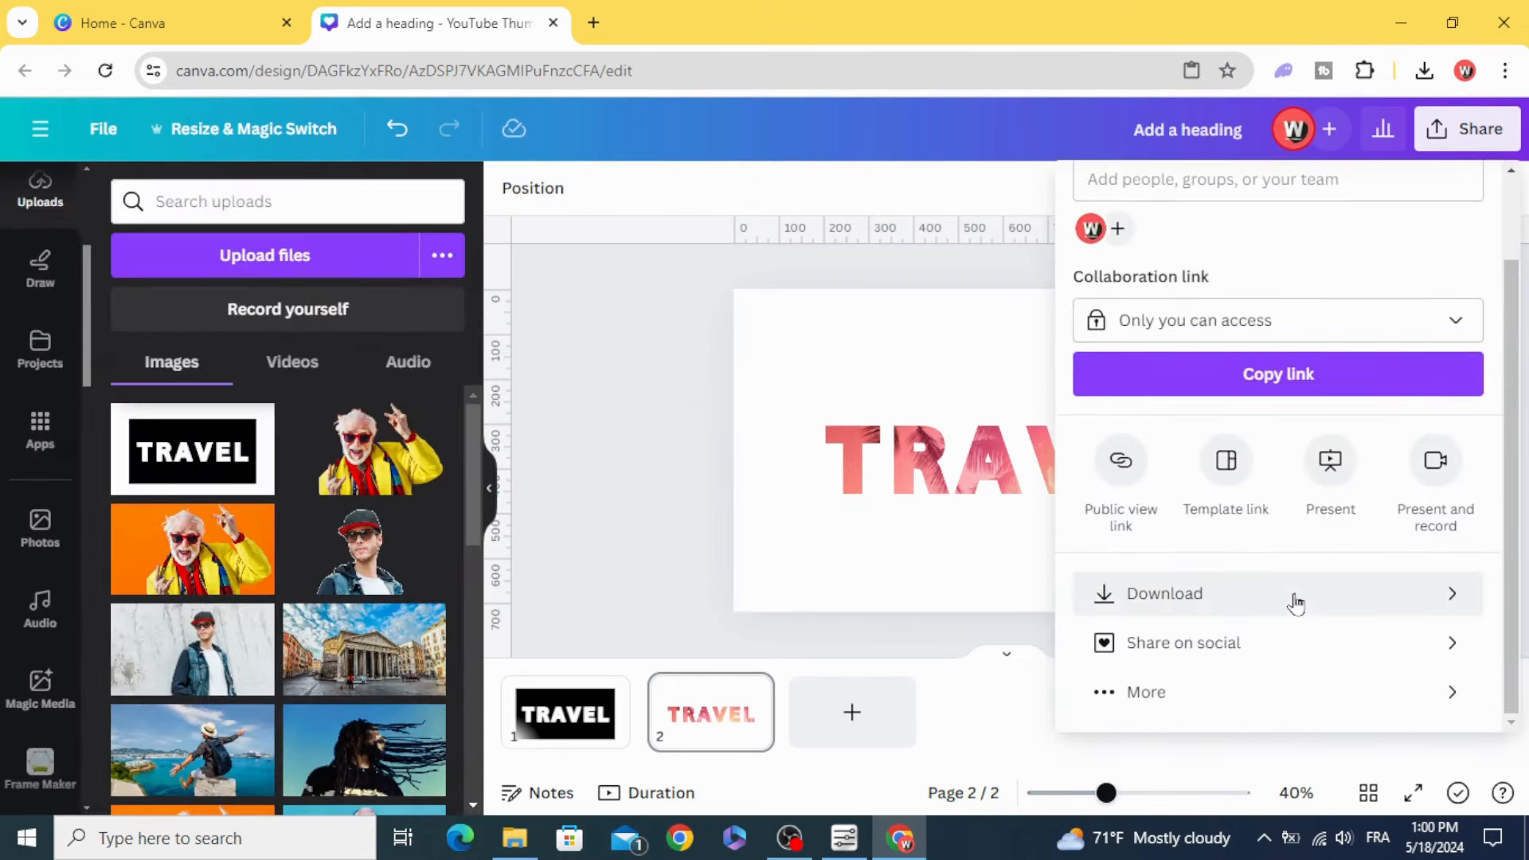
pyautogui.click(1295, 594)
pyautogui.click(1340, 553)
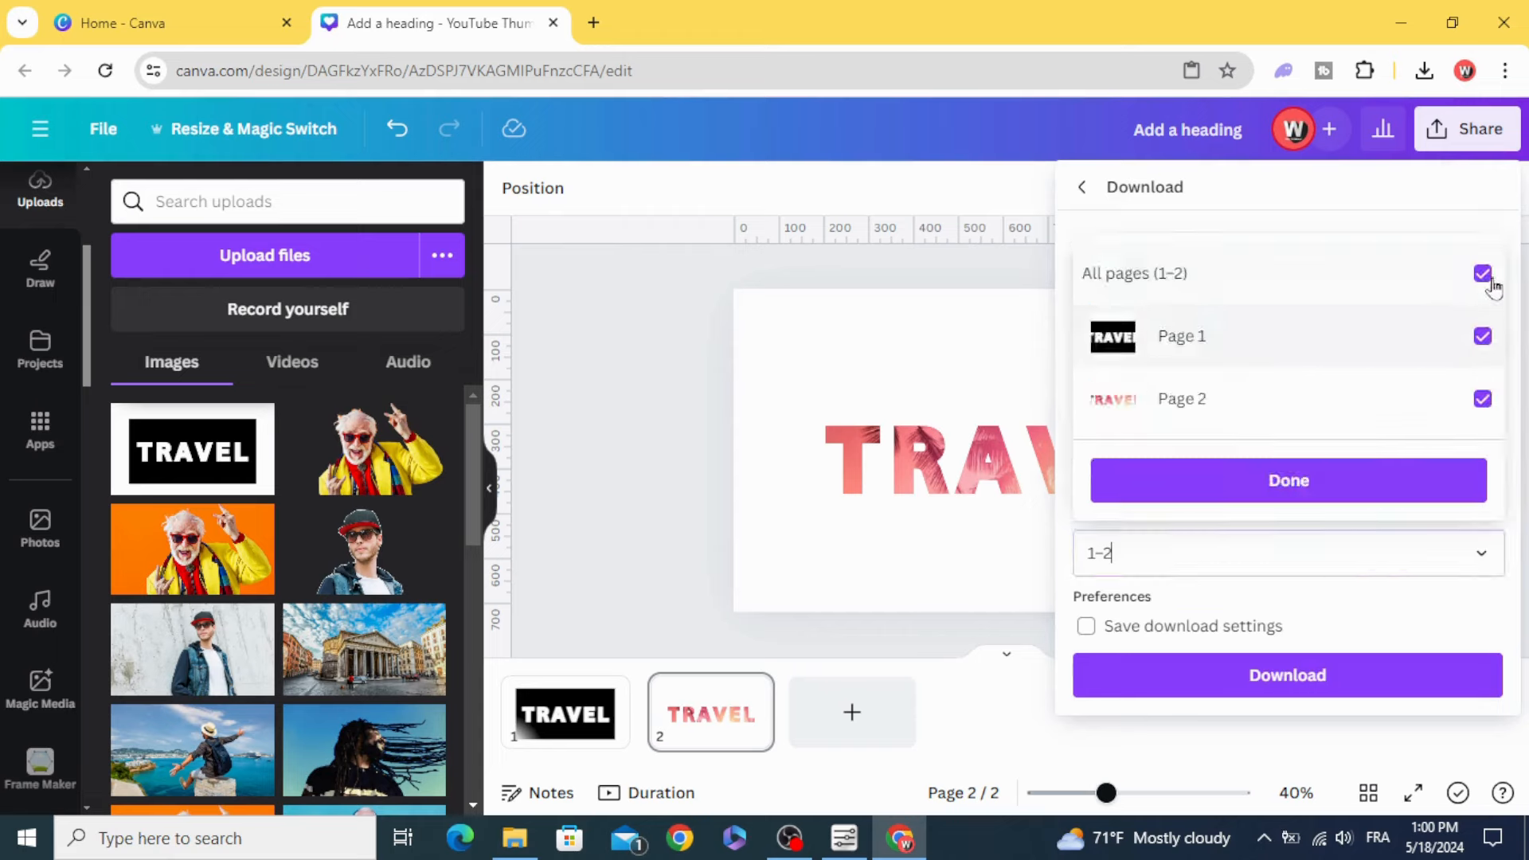
pyautogui.click(1483, 273)
pyautogui.click(1466, 404)
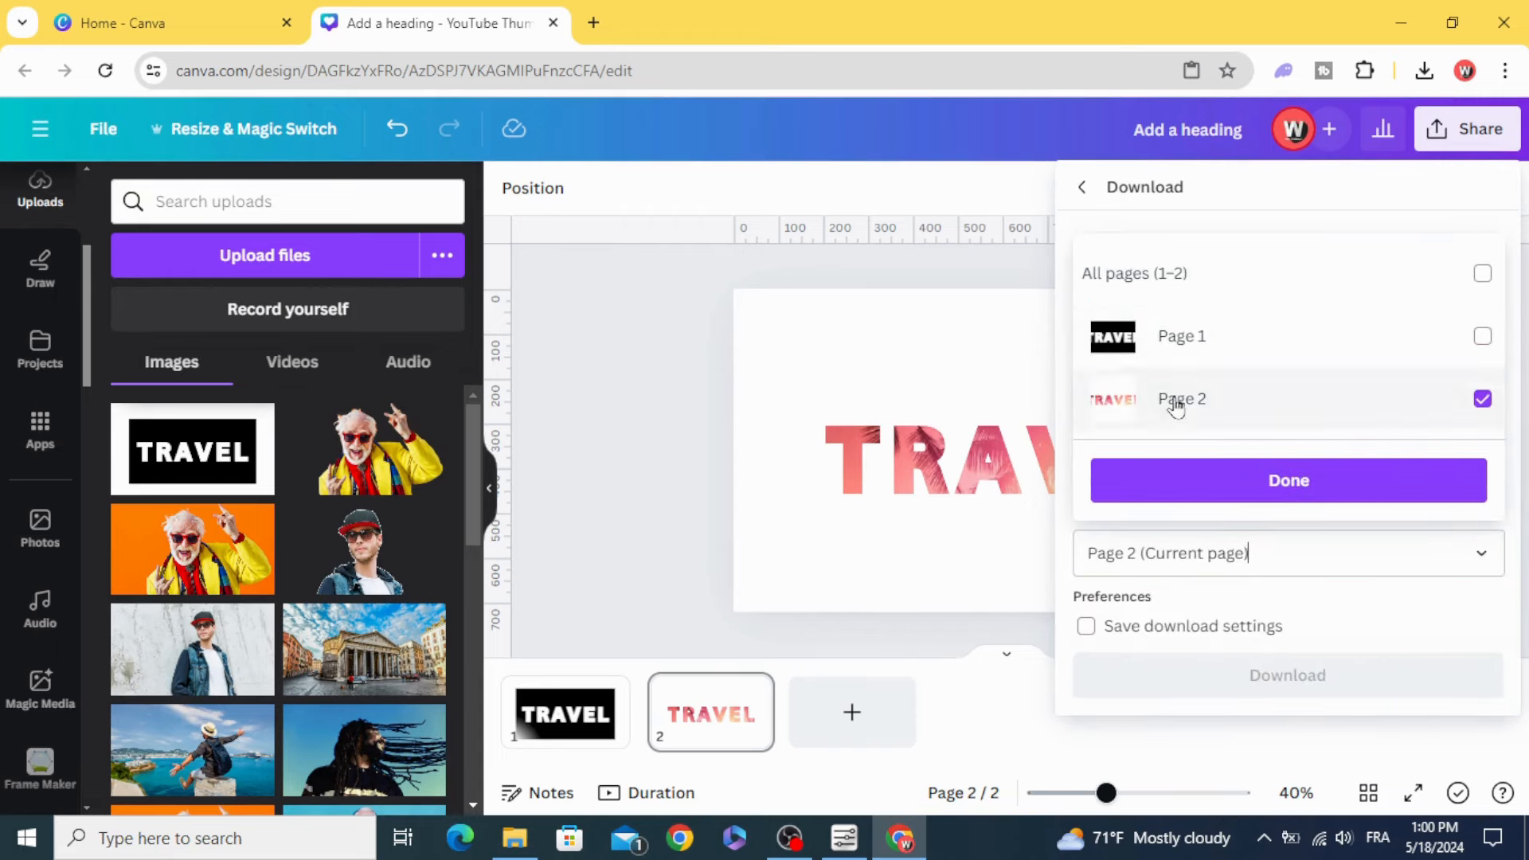
pyautogui.click(1290, 479)
pyautogui.click(1242, 691)
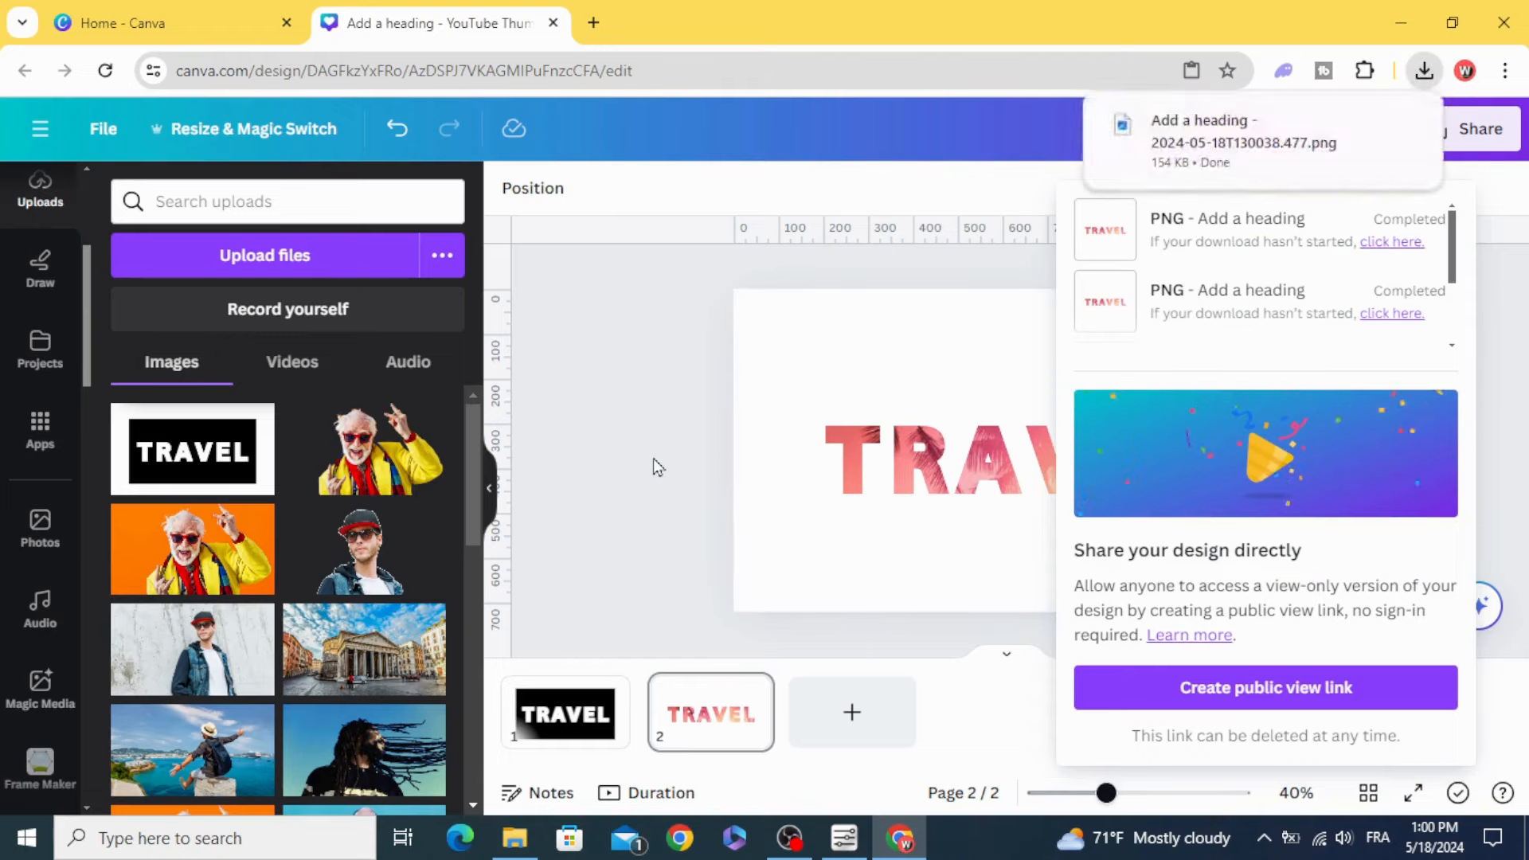
# Drag the downloaded pink TRAVEL PNG from browser downloads into Uploads.
pyautogui.click(1422, 70)
pyautogui.moveTo(1243, 179); pyautogui.dragTo(335, 463)
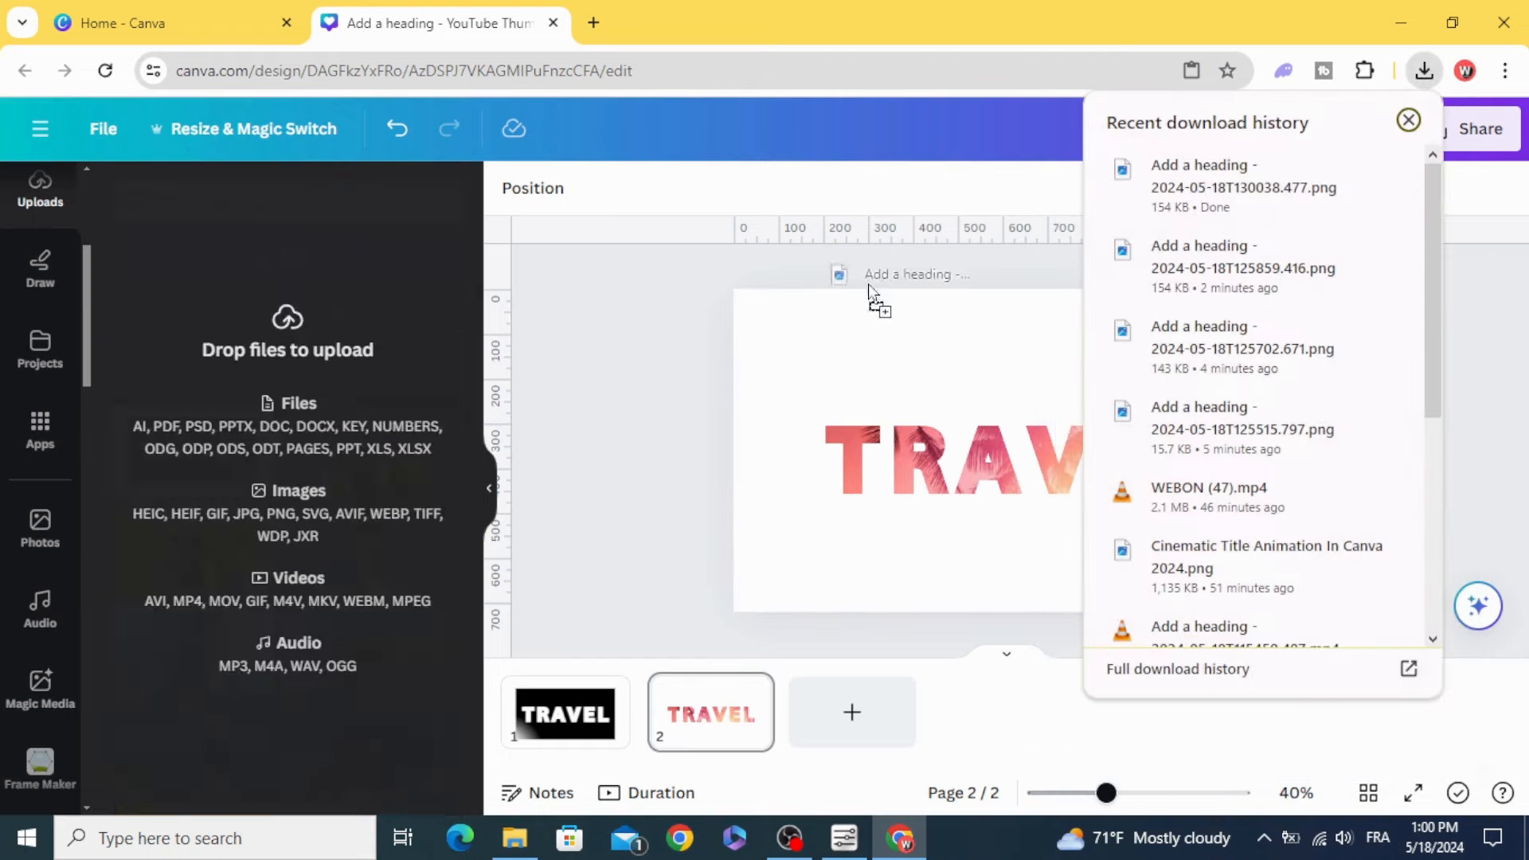
# Add page 3 and place the pink TRAVEL image stretched to fill it.
pyautogui.click(1408, 120)
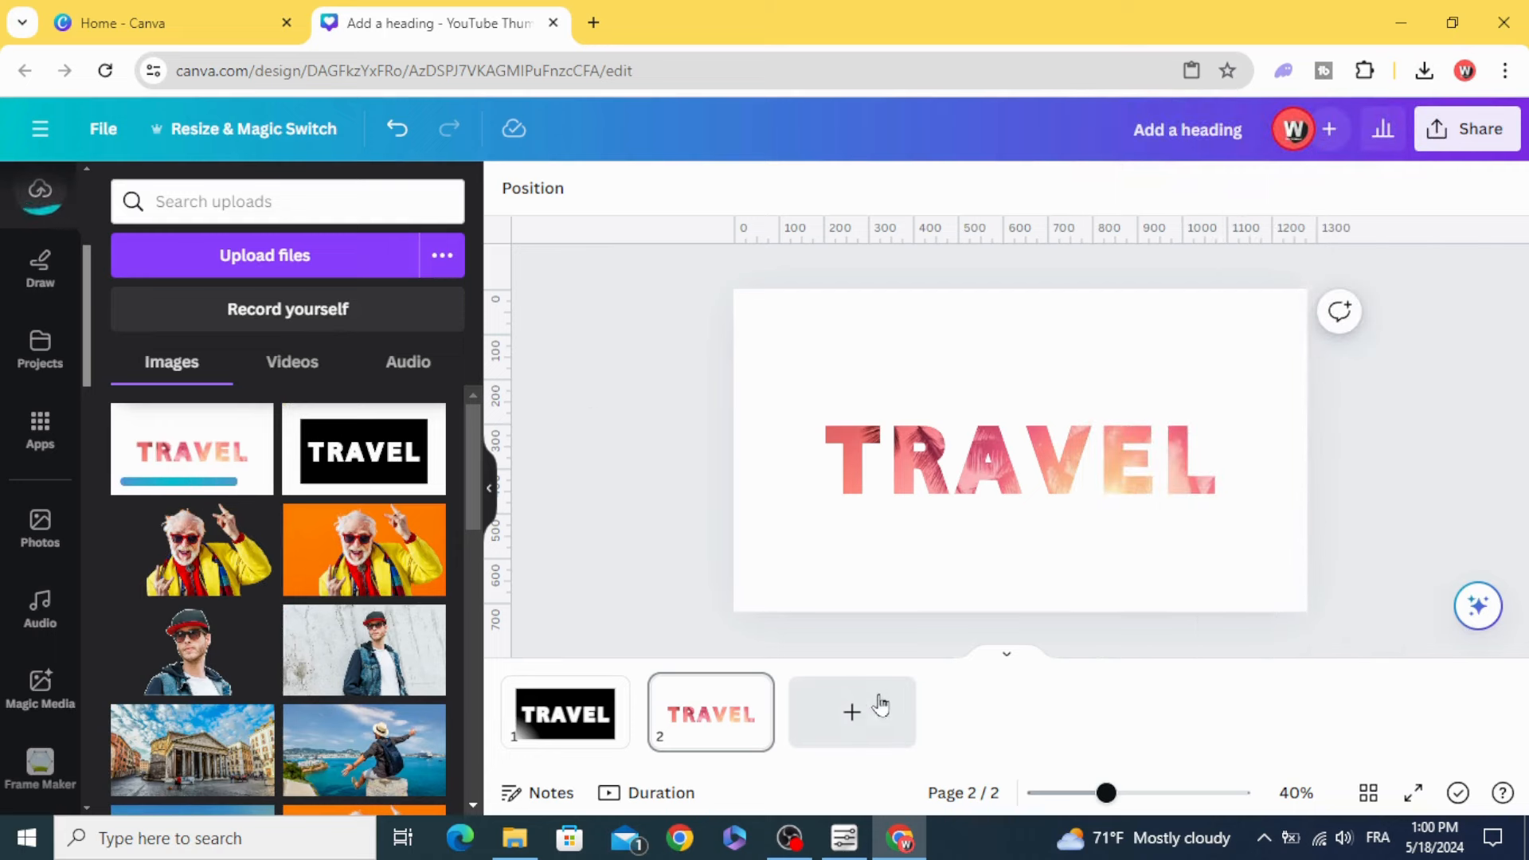
pyautogui.click(847, 712)
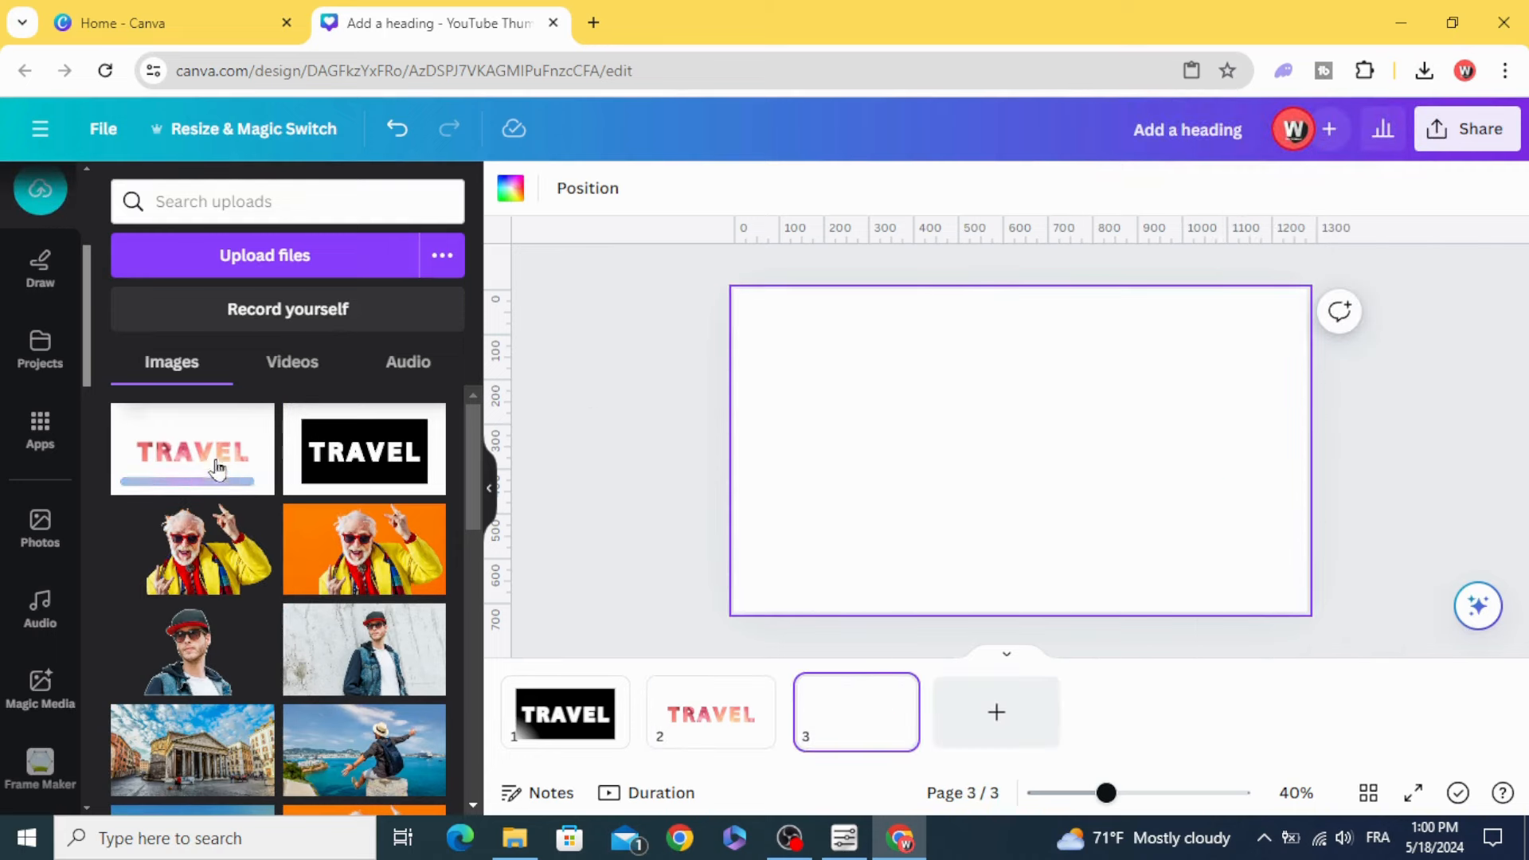
pyautogui.click(192, 449)
pyautogui.moveTo(943, 442); pyautogui.dragTo(853, 390)
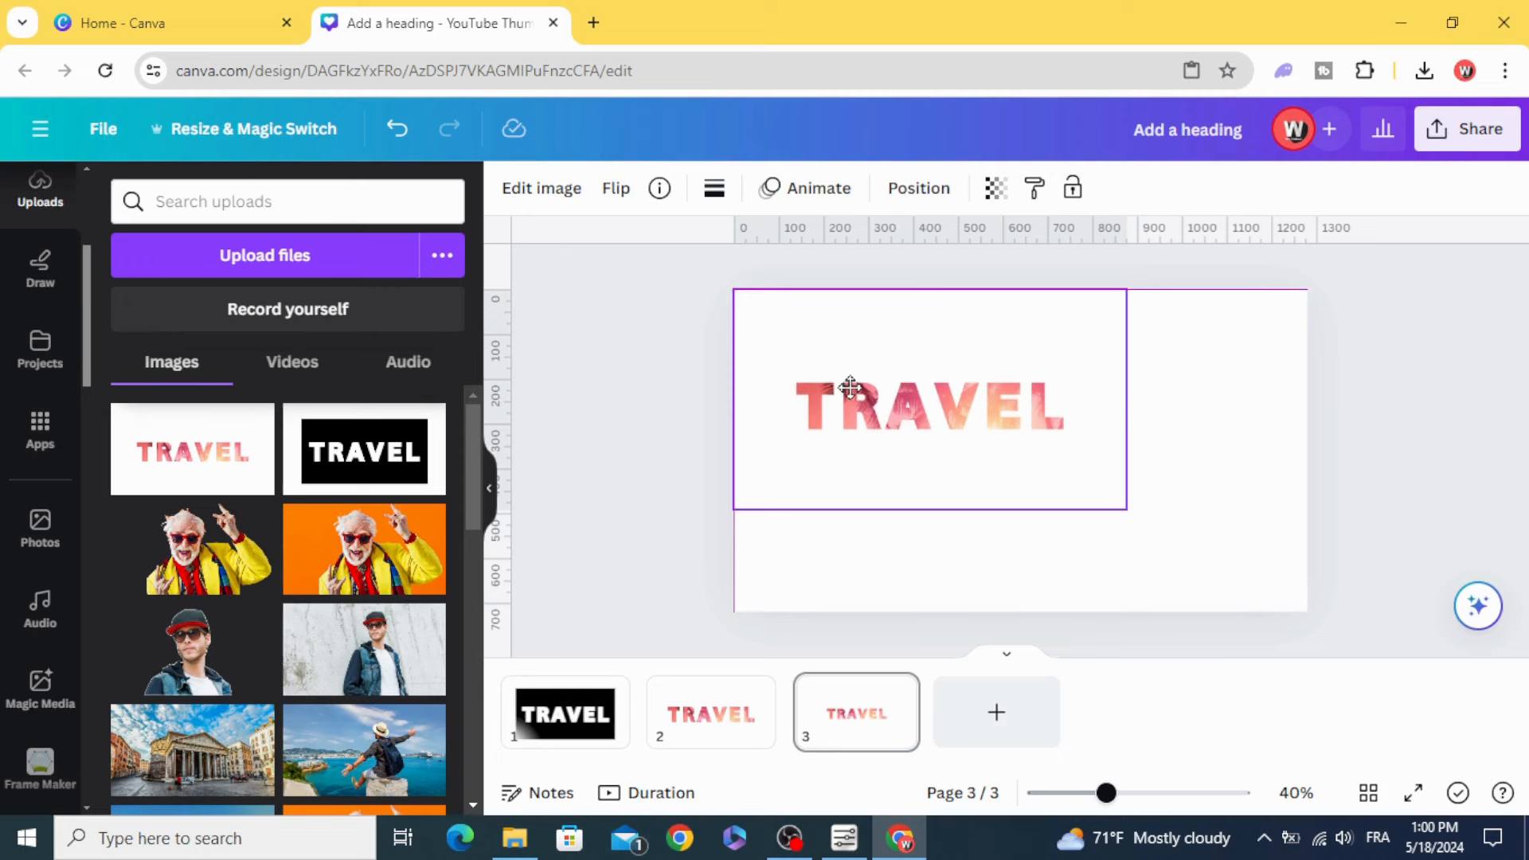
pyautogui.moveTo(1125, 507); pyautogui.dragTo(1307, 613)
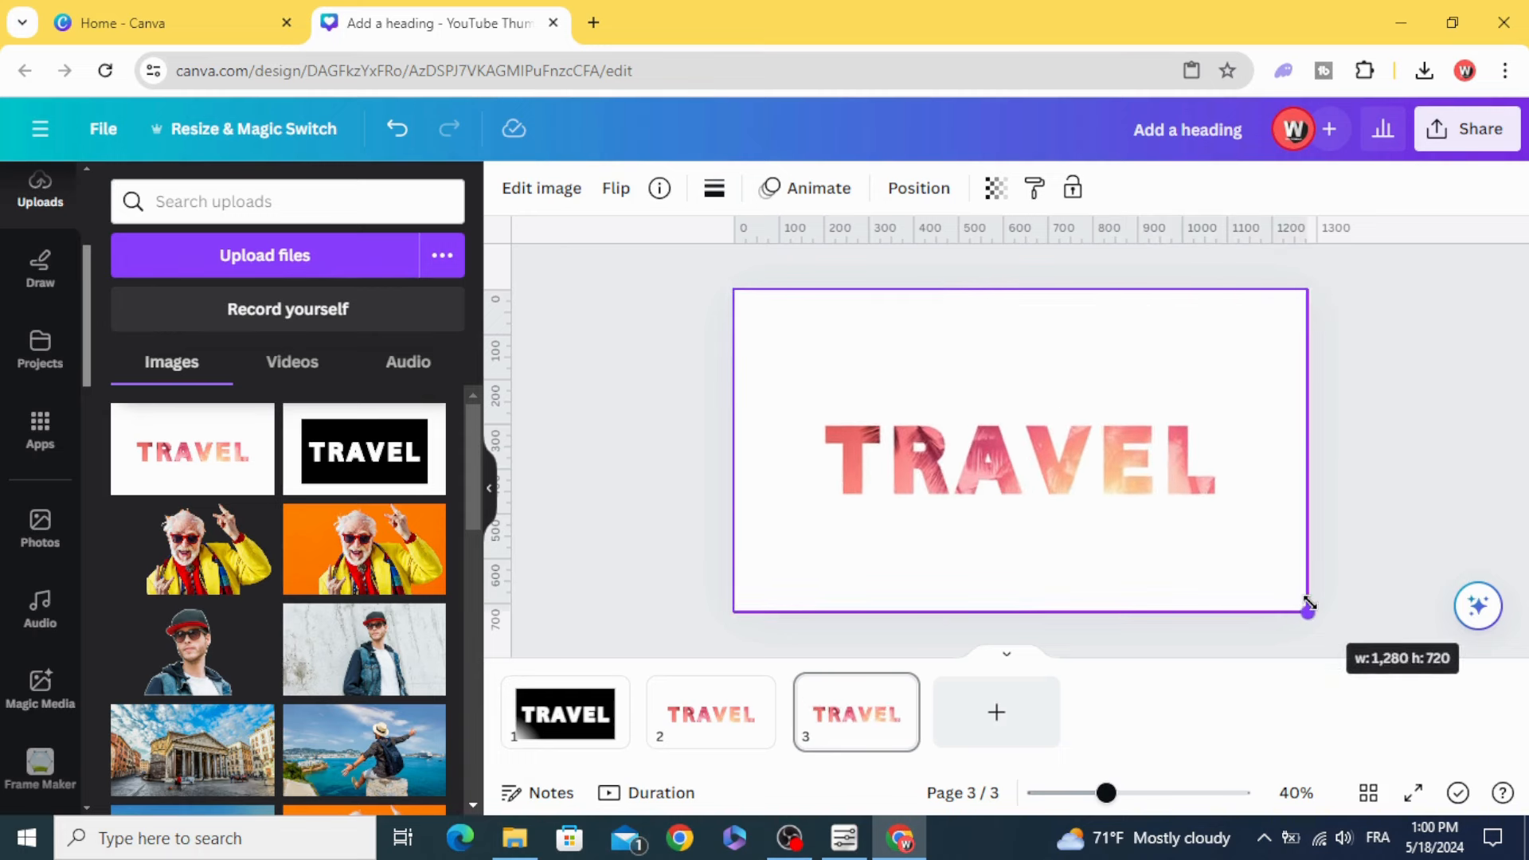
# Remove the white background from the page 3 TRAVEL image with BG Remover.
pyautogui.click(541, 187)
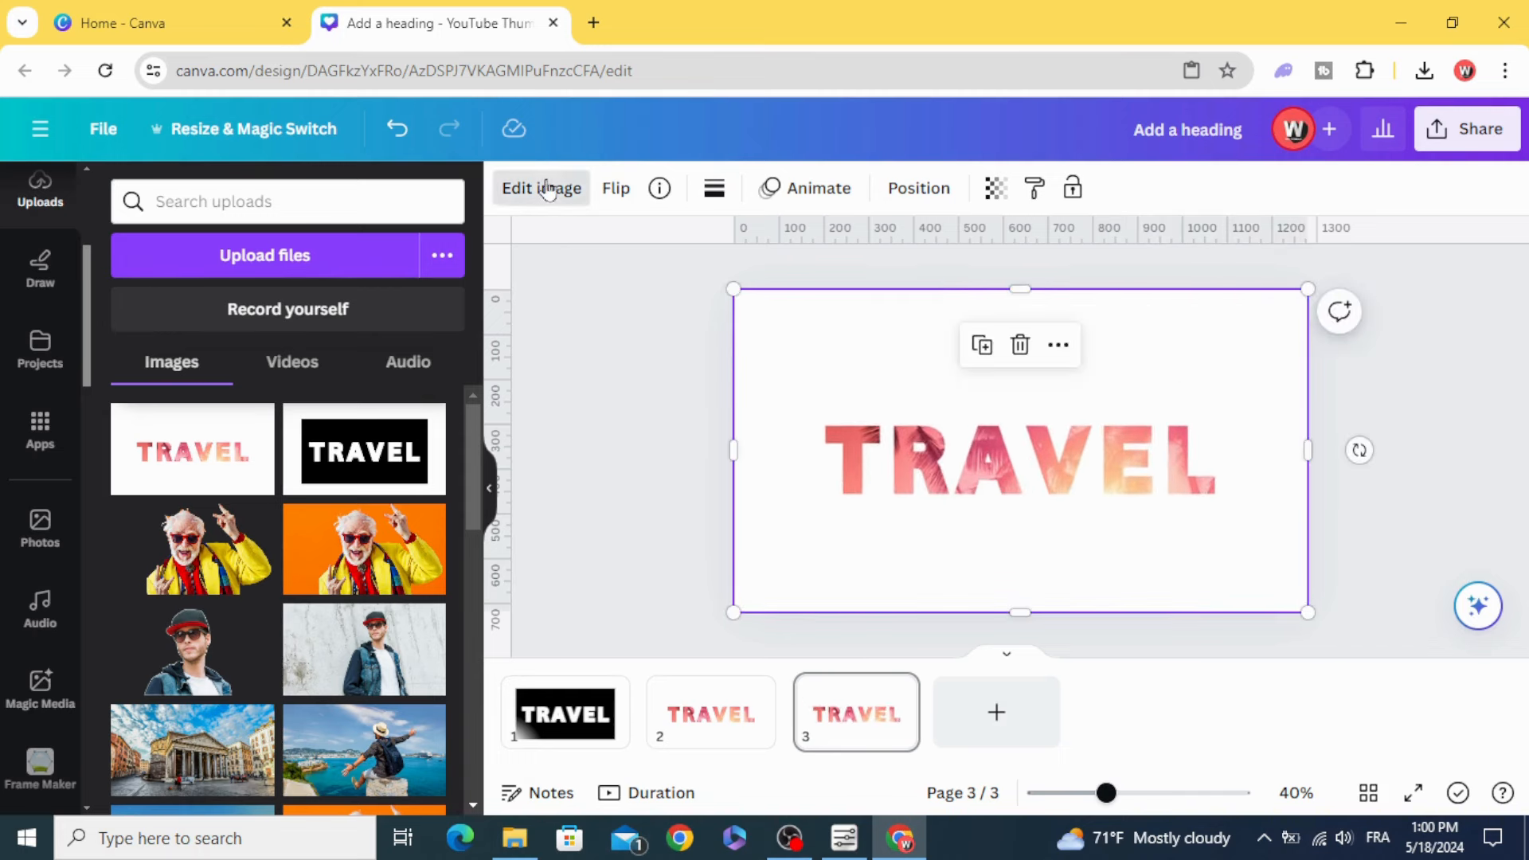
pyautogui.click(152, 351)
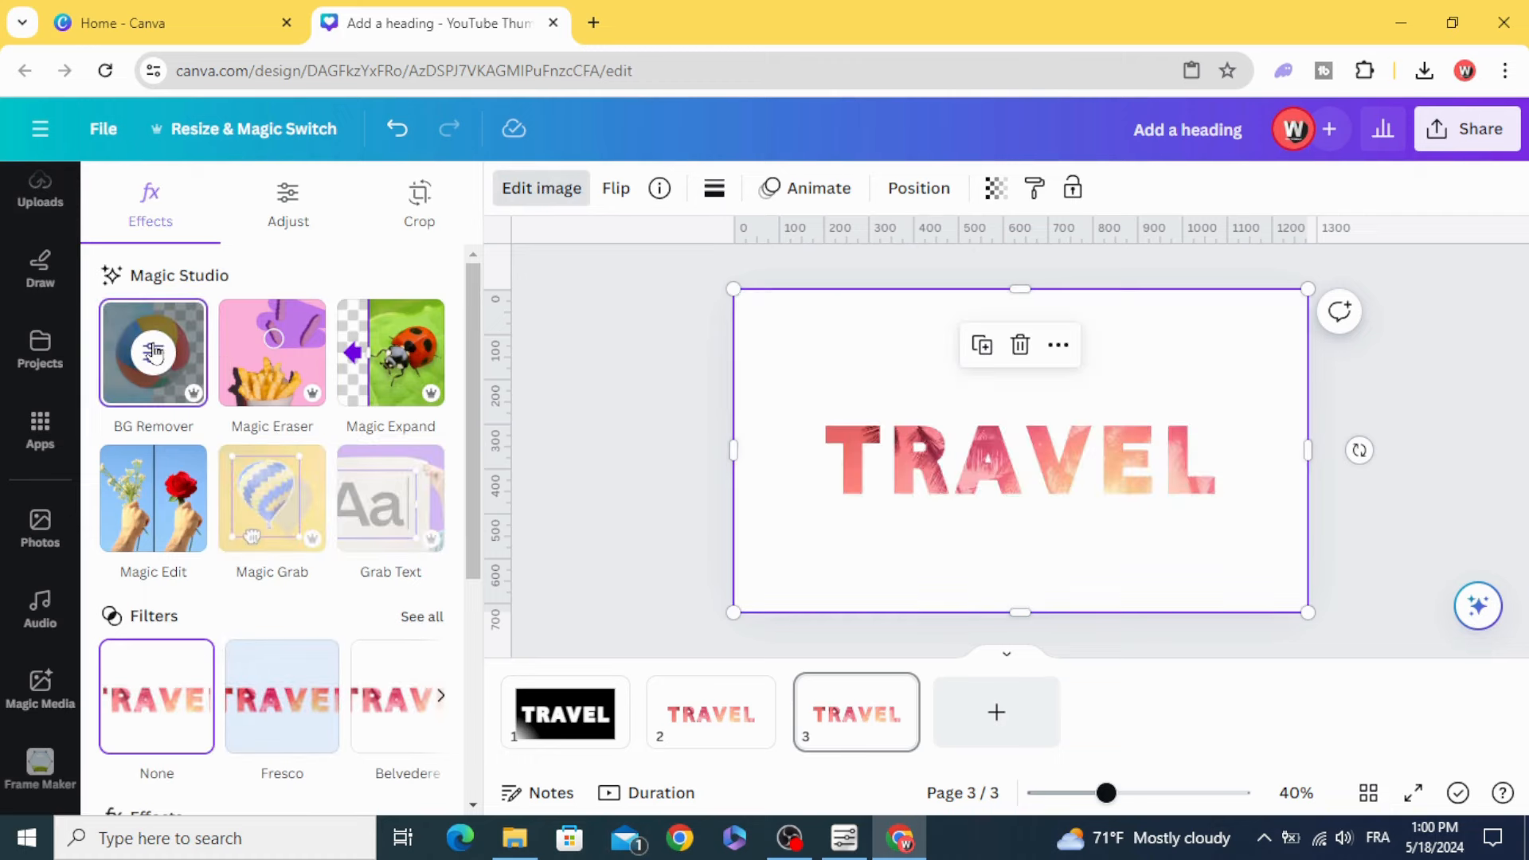
pyautogui.click(153, 351)
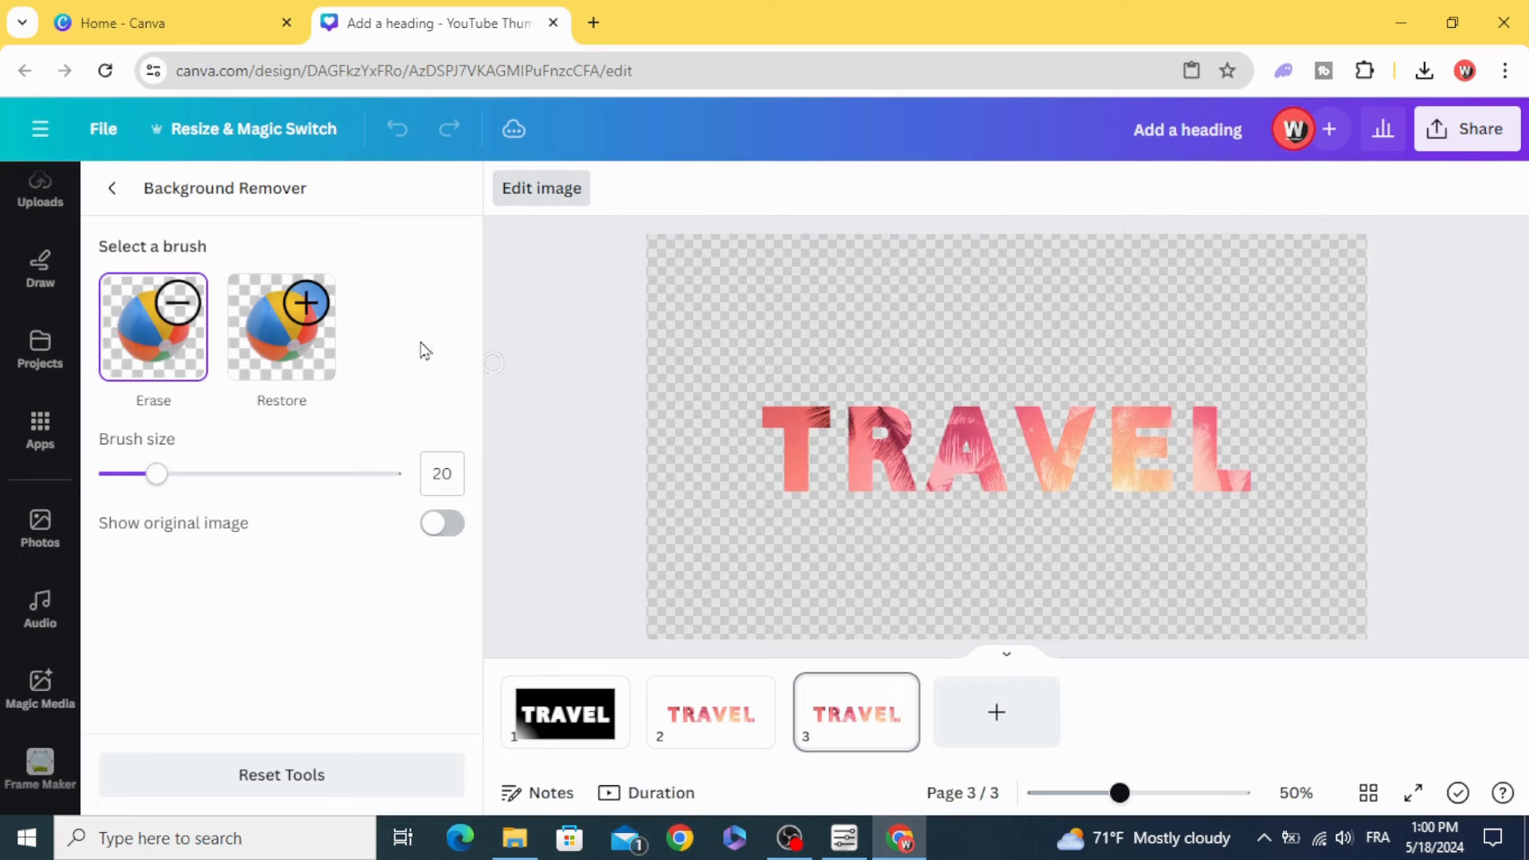
pyautogui.click(113, 189)
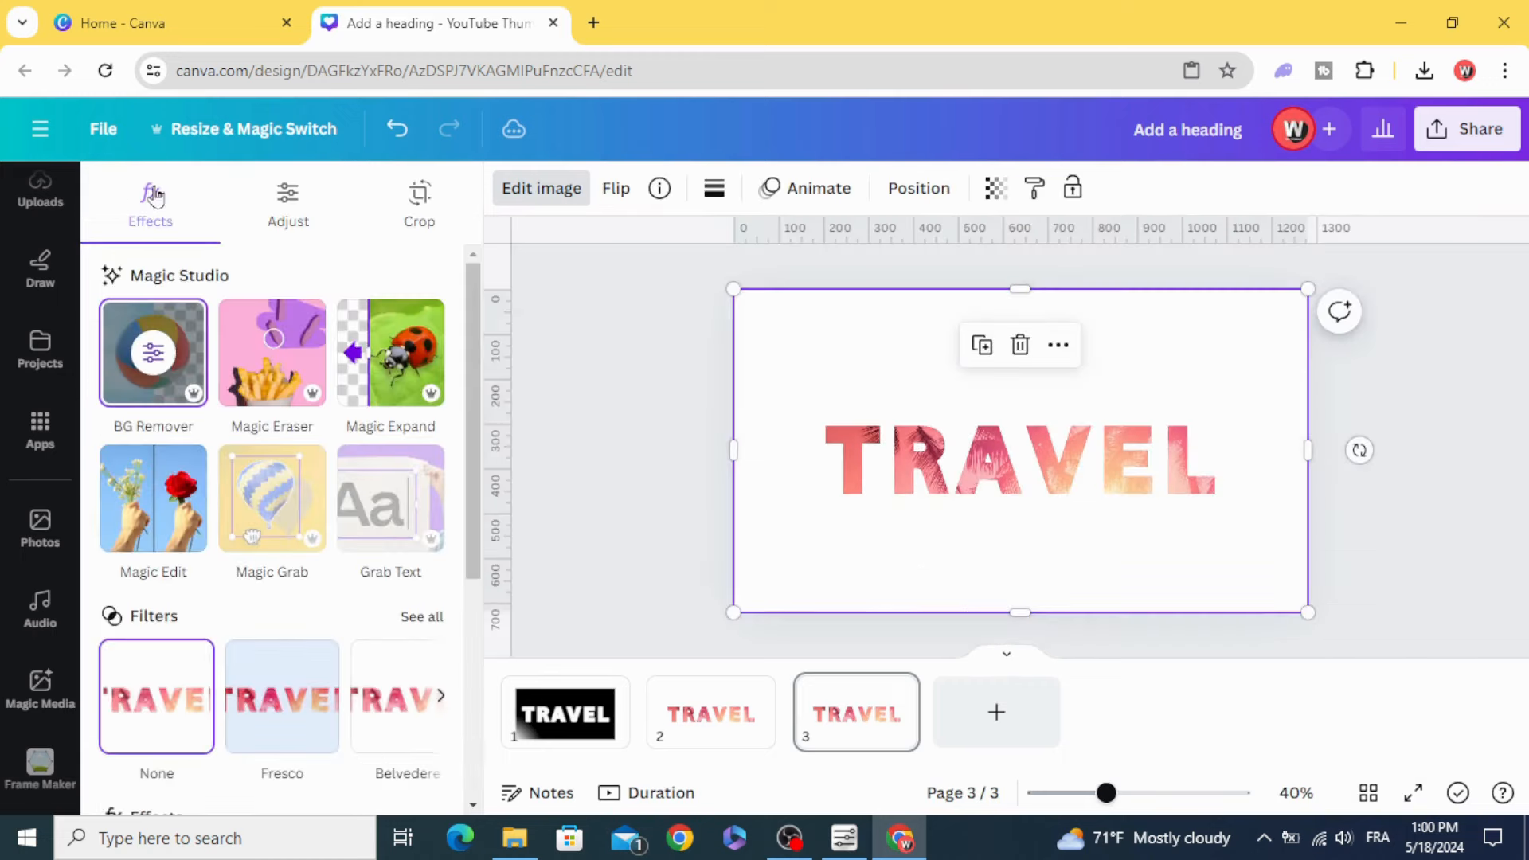
pyautogui.click(602, 394)
# Copy the white TRAVEL text from page 1.
pyautogui.click(564, 714)
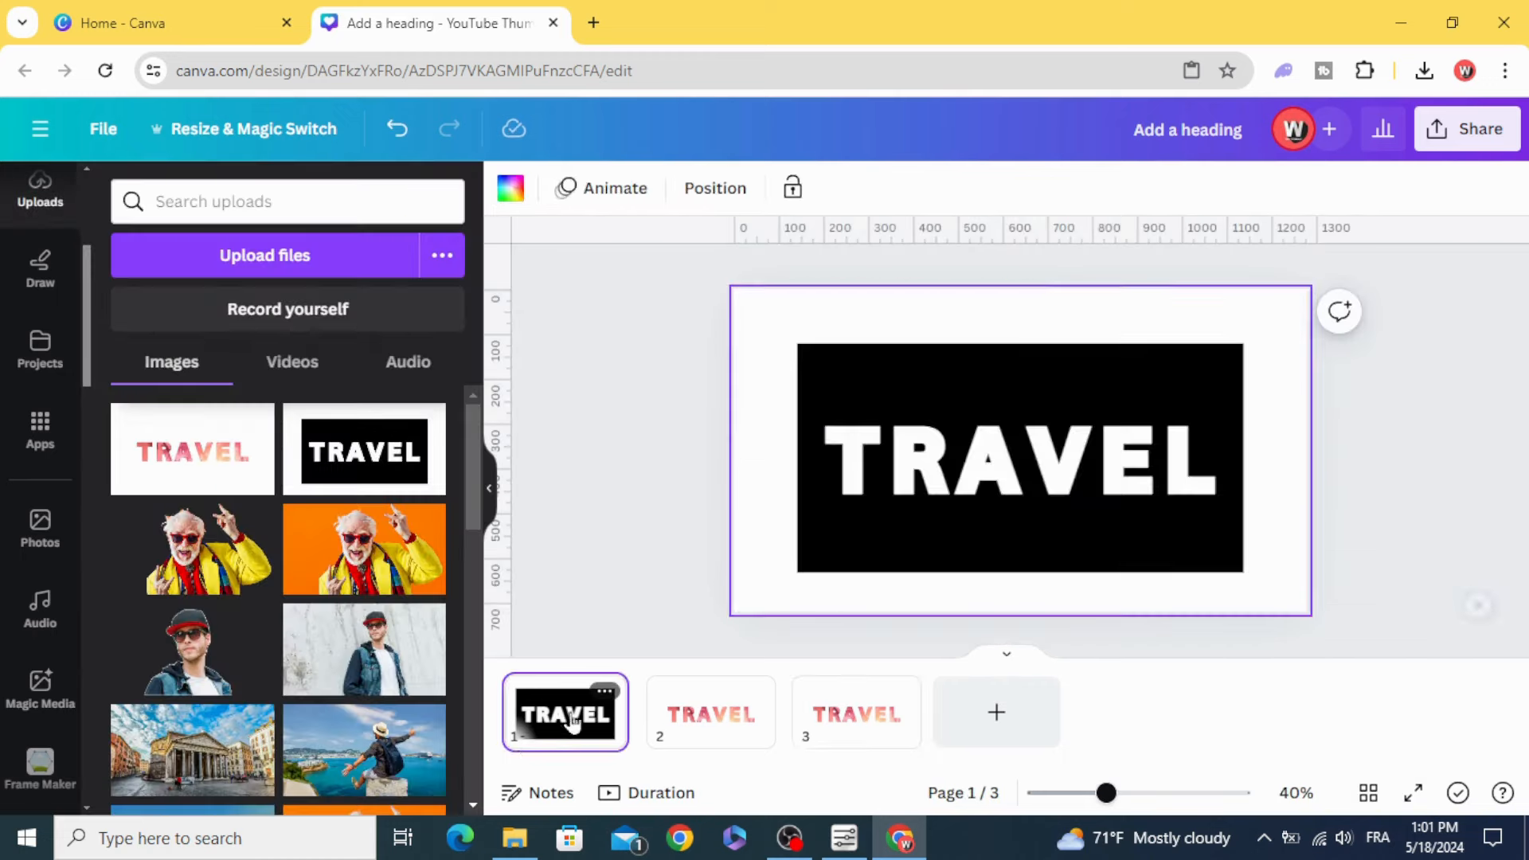
pyautogui.click(886, 517)
pyautogui.click(906, 490)
pyautogui.rightClick(905, 490)
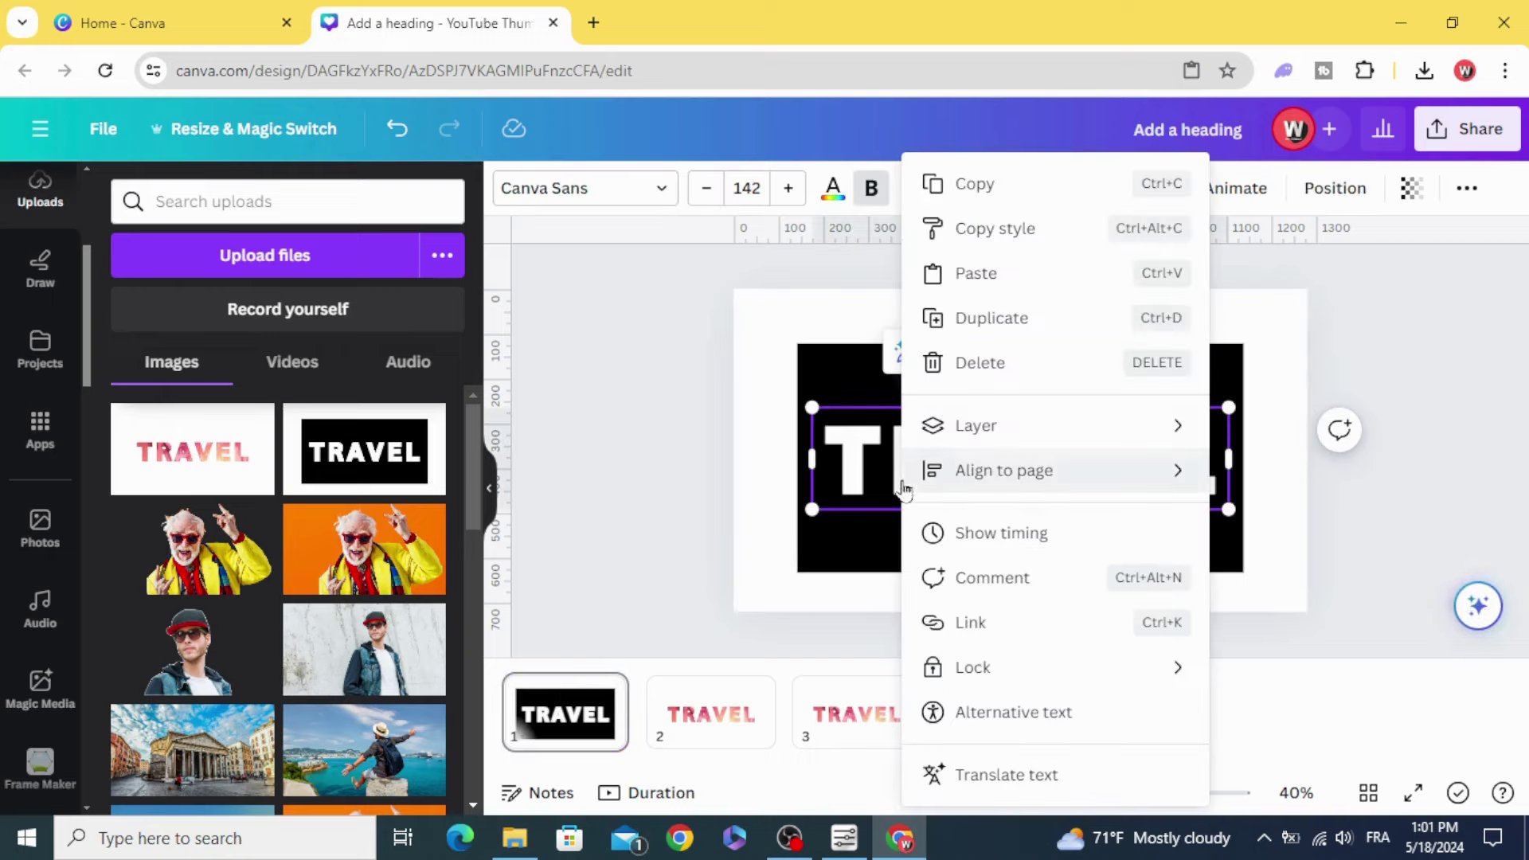
pyautogui.click(973, 192)
# Paste the TRAVEL text onto page 3 and give it a Hollow effect with Thickness lowered to 20.
pyautogui.click(857, 714)
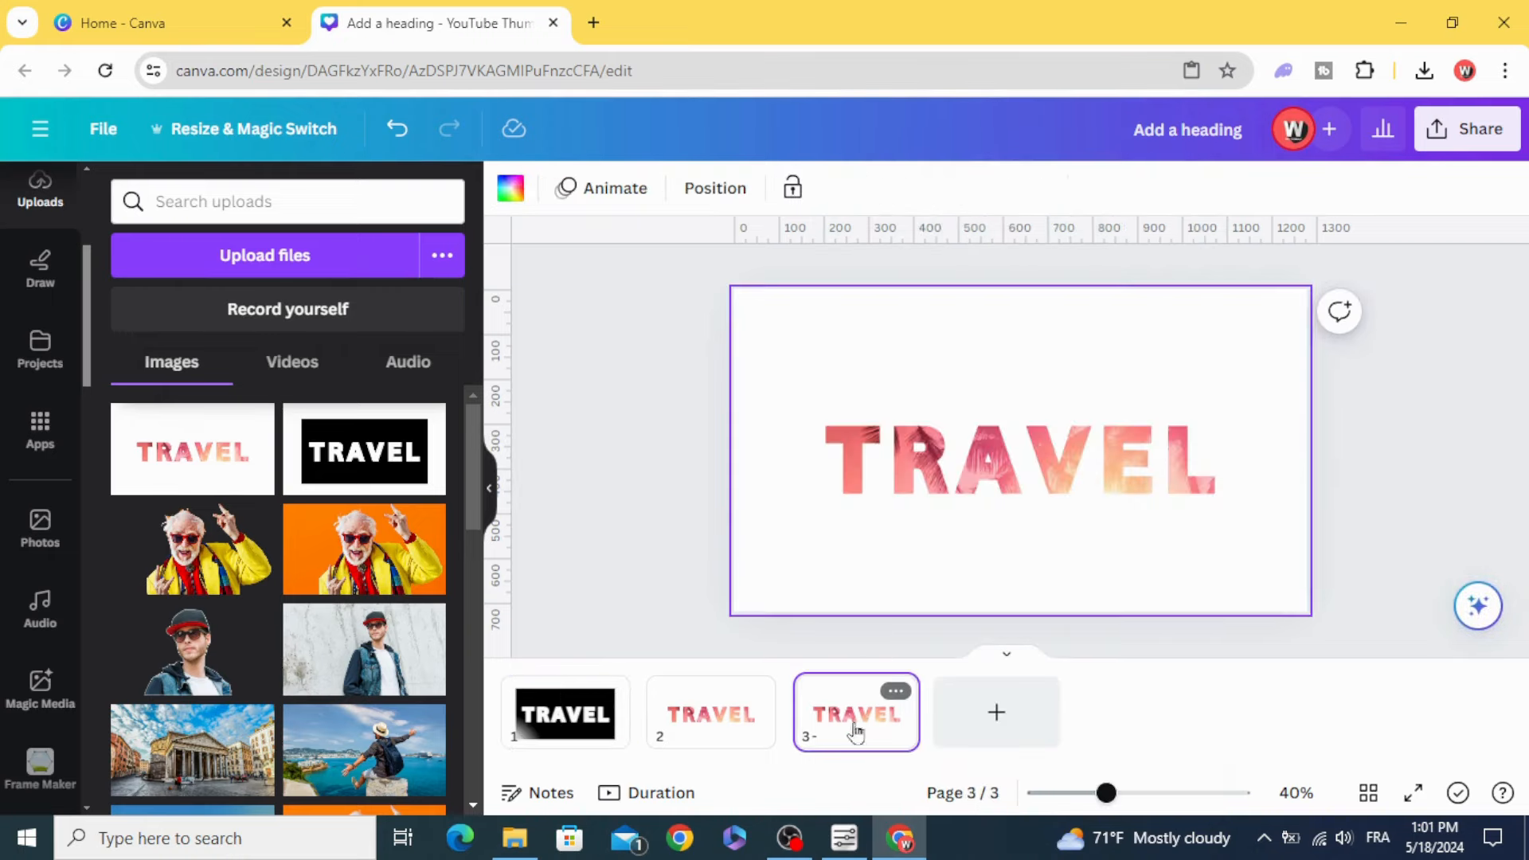
pyautogui.rightClick(934, 463)
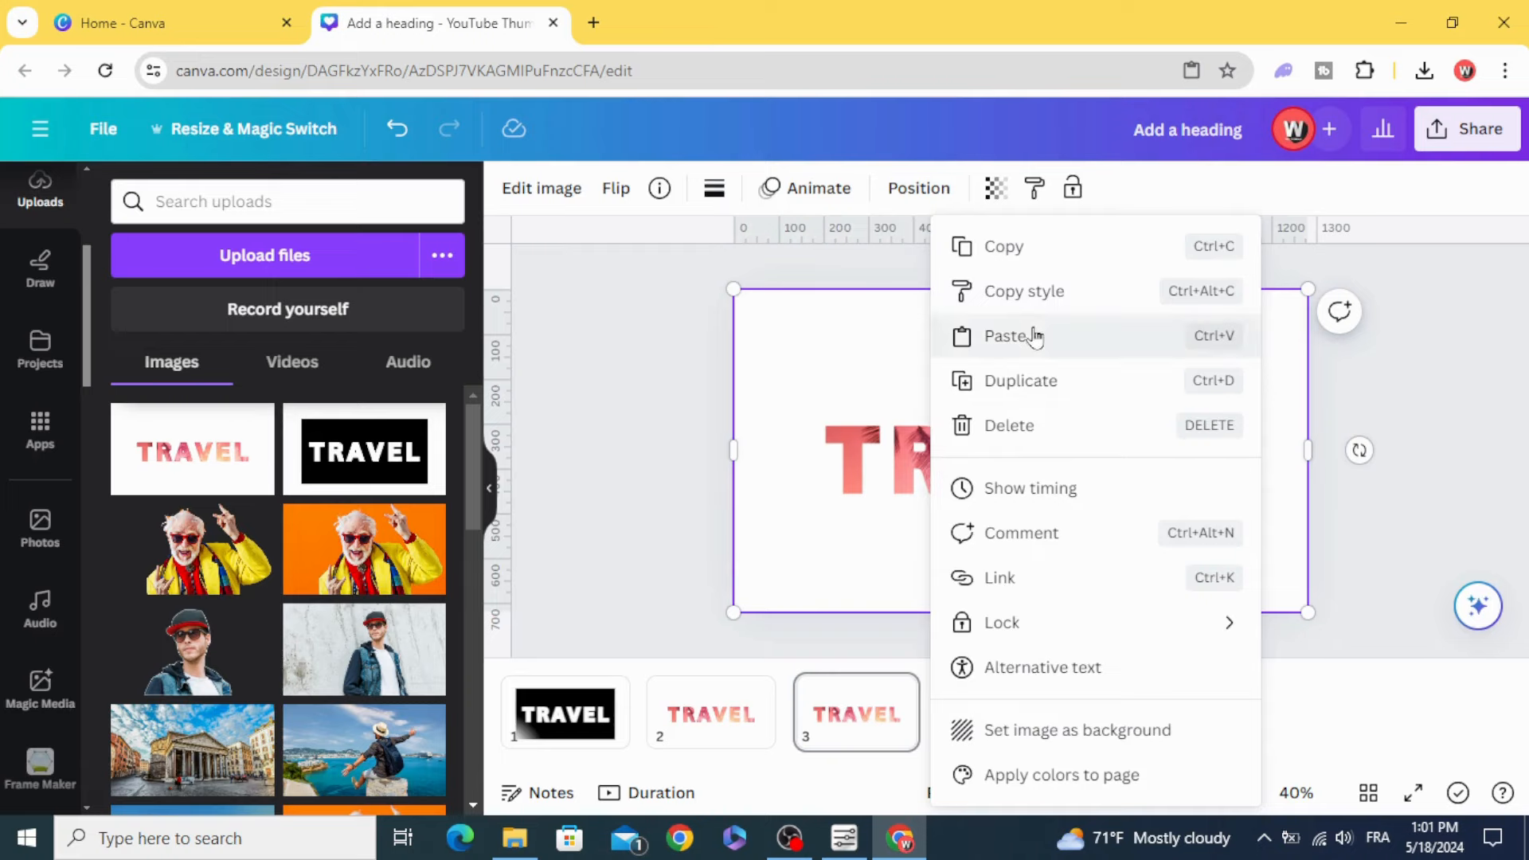
pyautogui.click(1003, 335)
pyautogui.click(1113, 187)
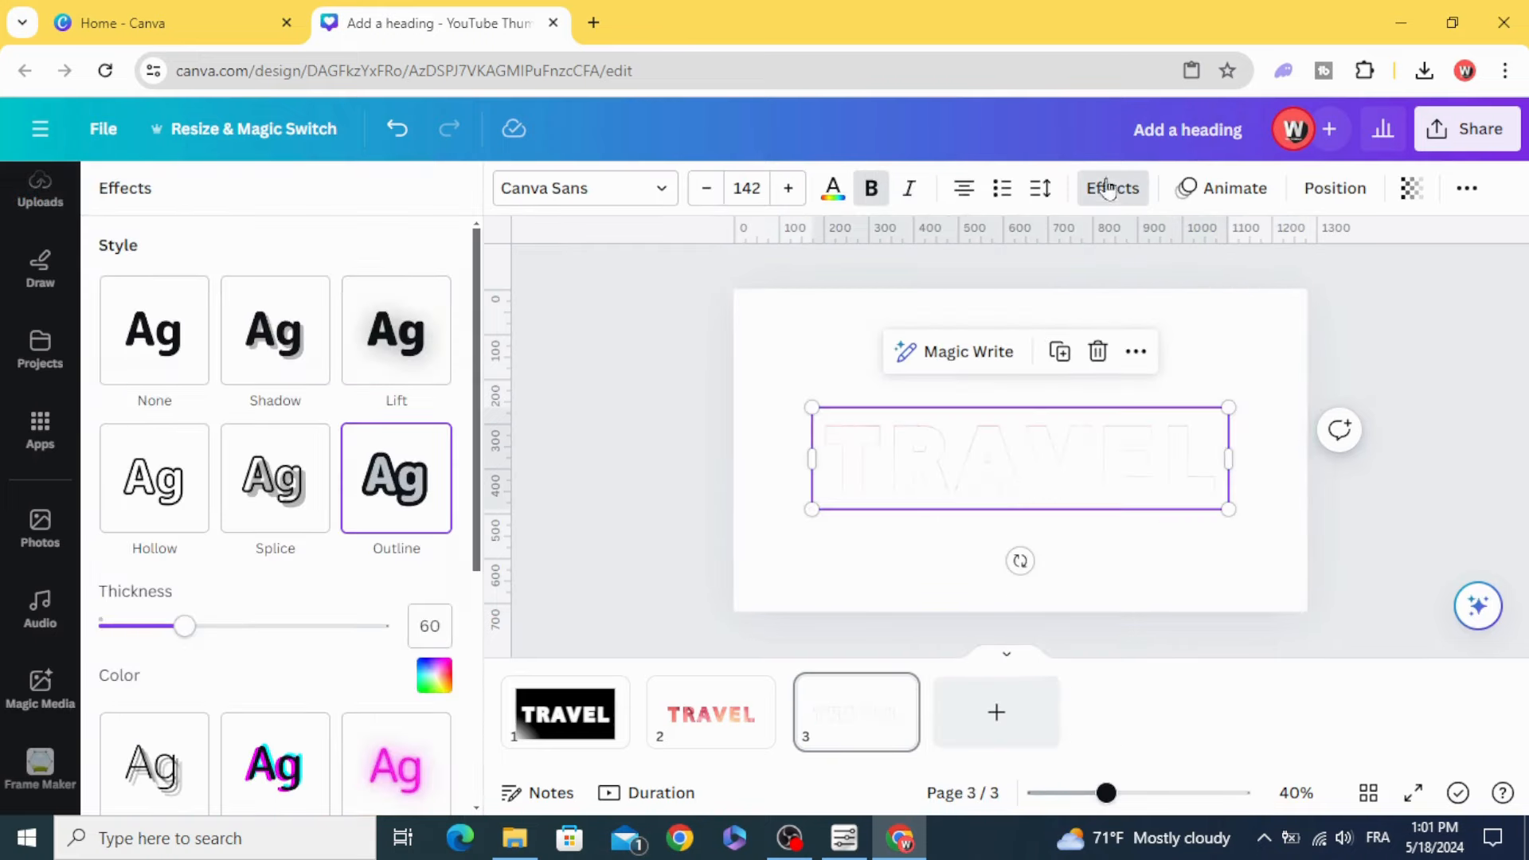
pyautogui.click(154, 478)
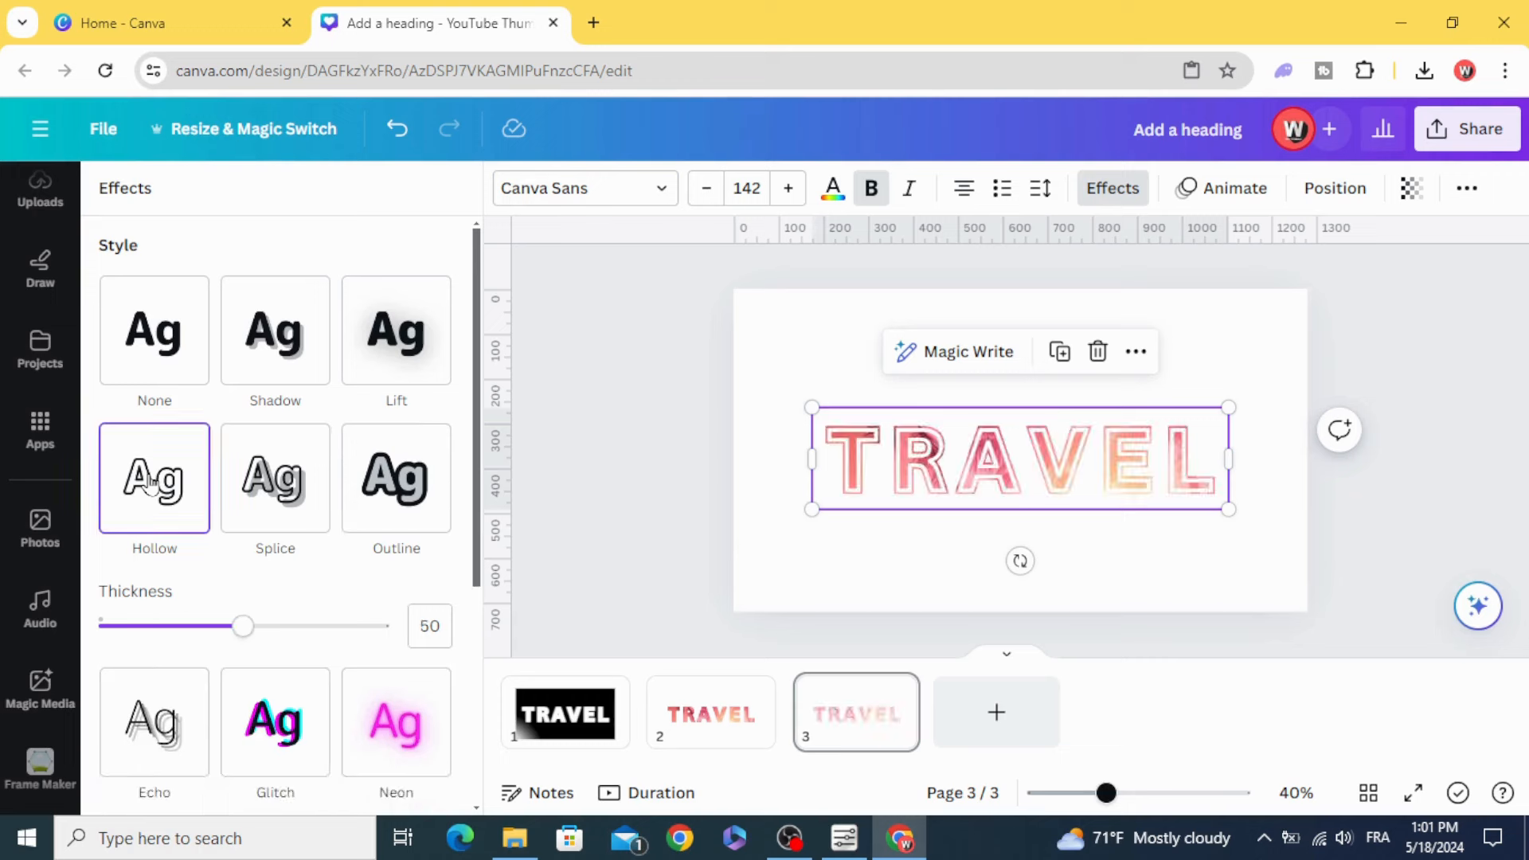
pyautogui.moveTo(243, 625)
pyautogui.mouseDown()
pyautogui.moveTo(125, 620)
pyautogui.moveTo(188, 620)
pyautogui.mouseUp()
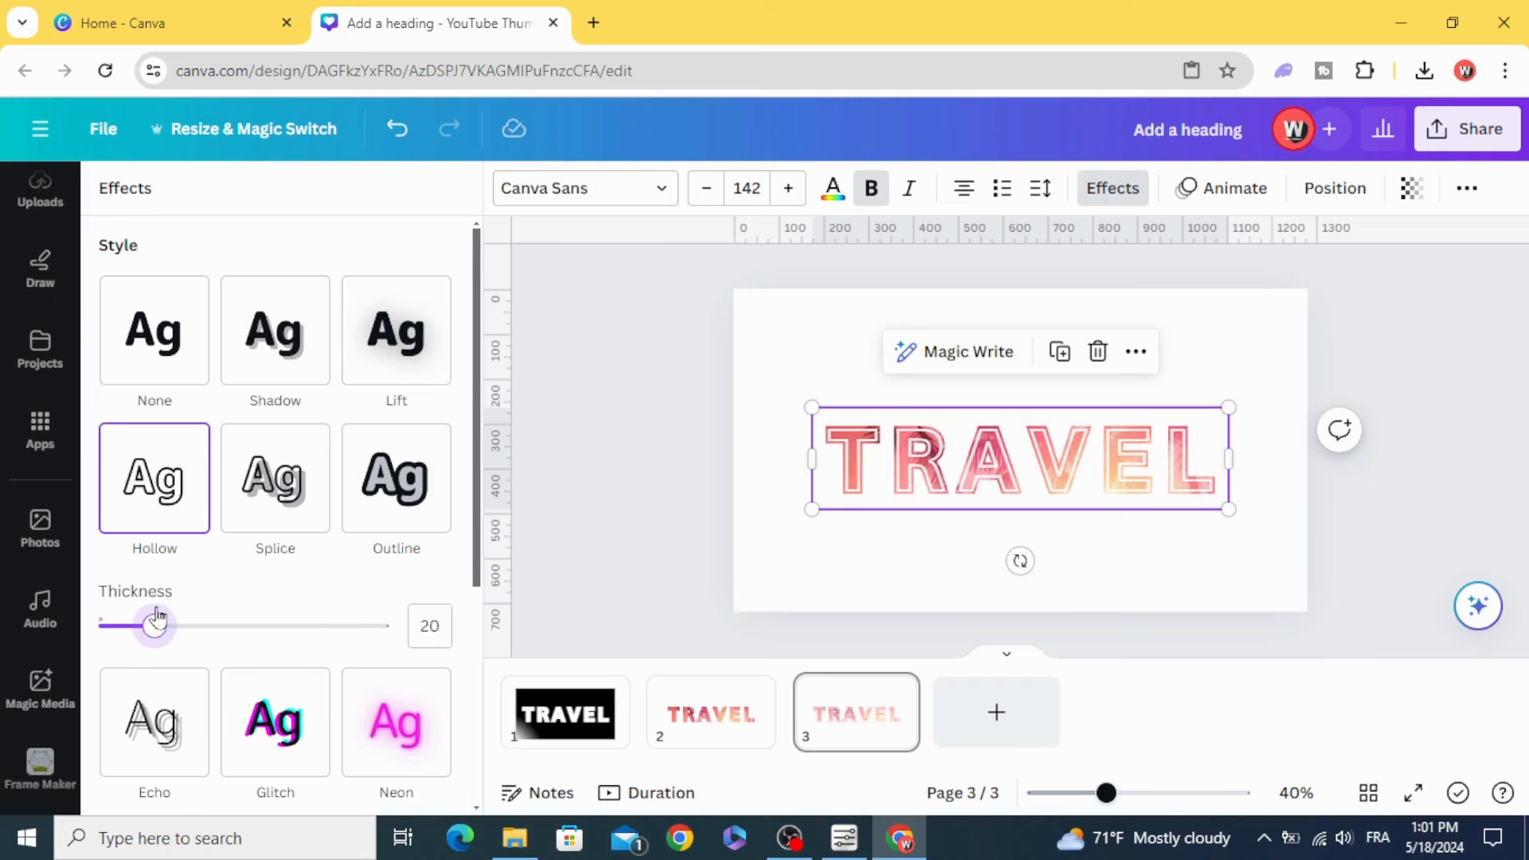
# Download only page 3 as a transparent-background PNG via Share > Download.
pyautogui.click(590, 501)
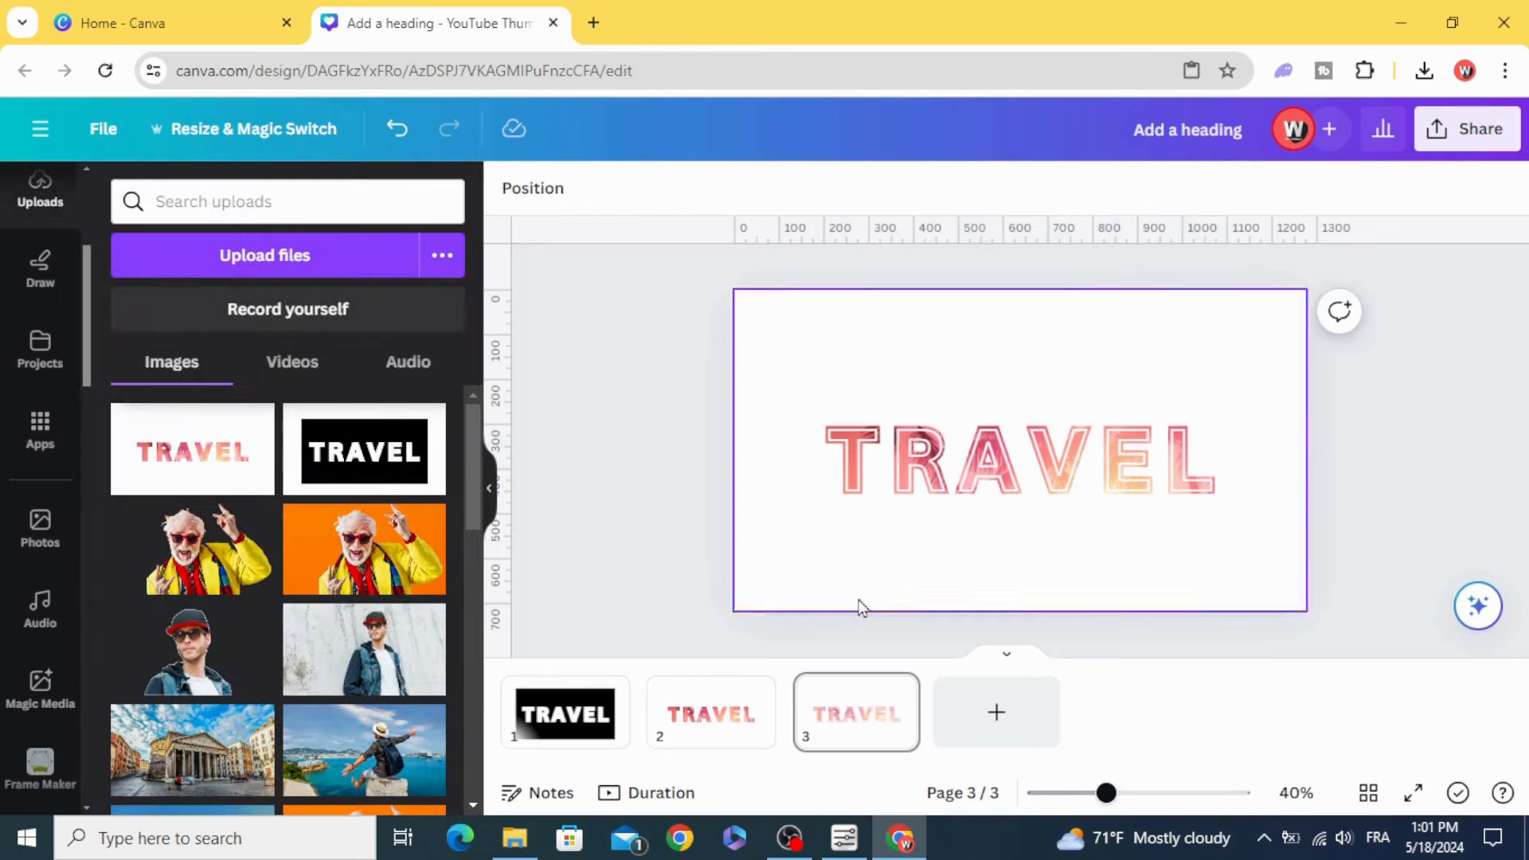
pyautogui.click(863, 714)
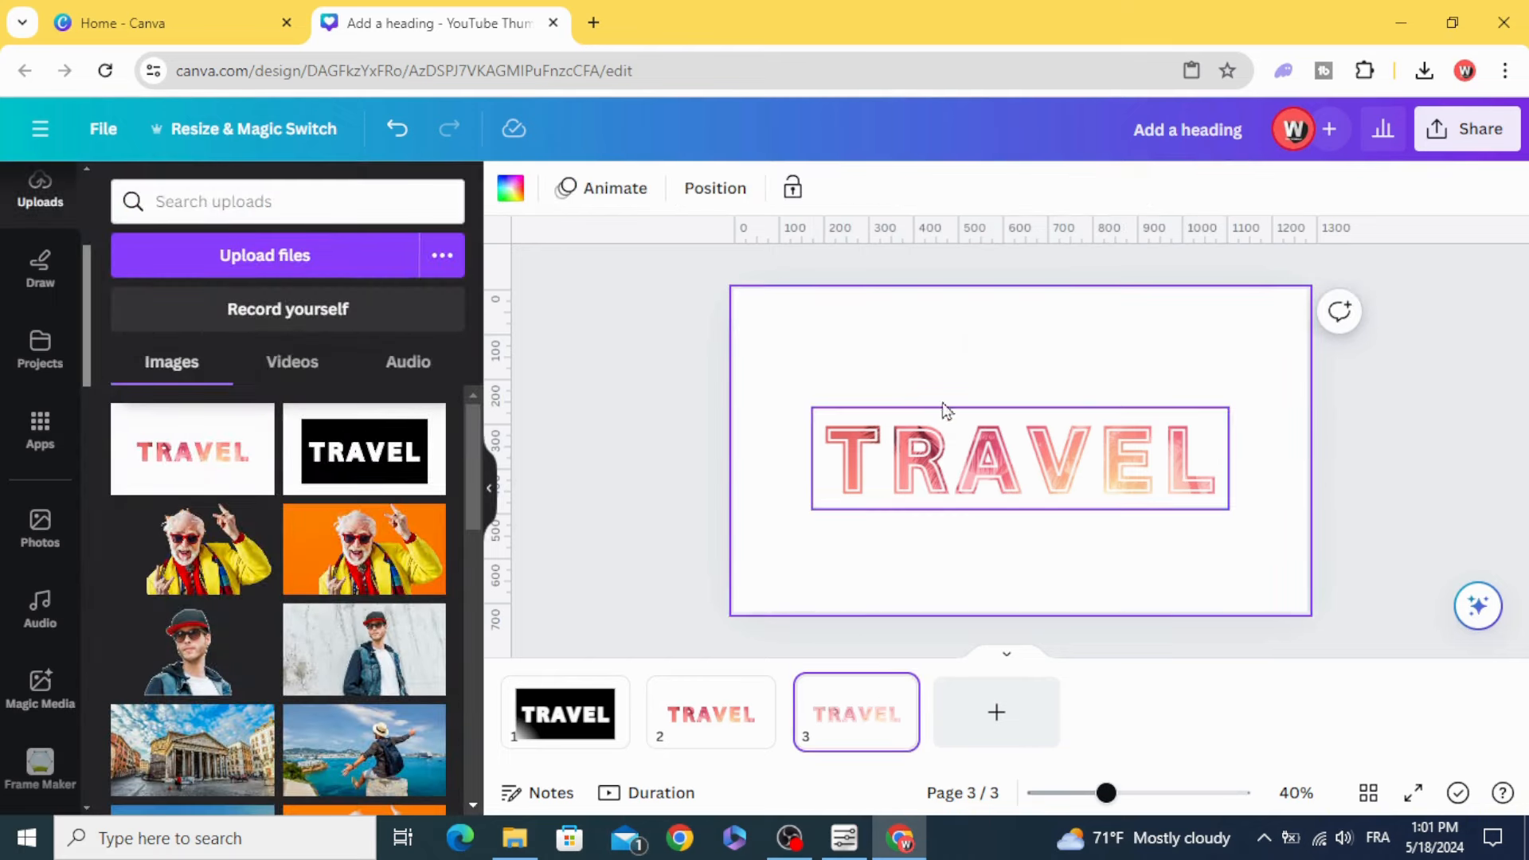
pyautogui.click(1480, 128)
pyautogui.scroll(-3, 1287, 537)
pyautogui.click(1288, 590)
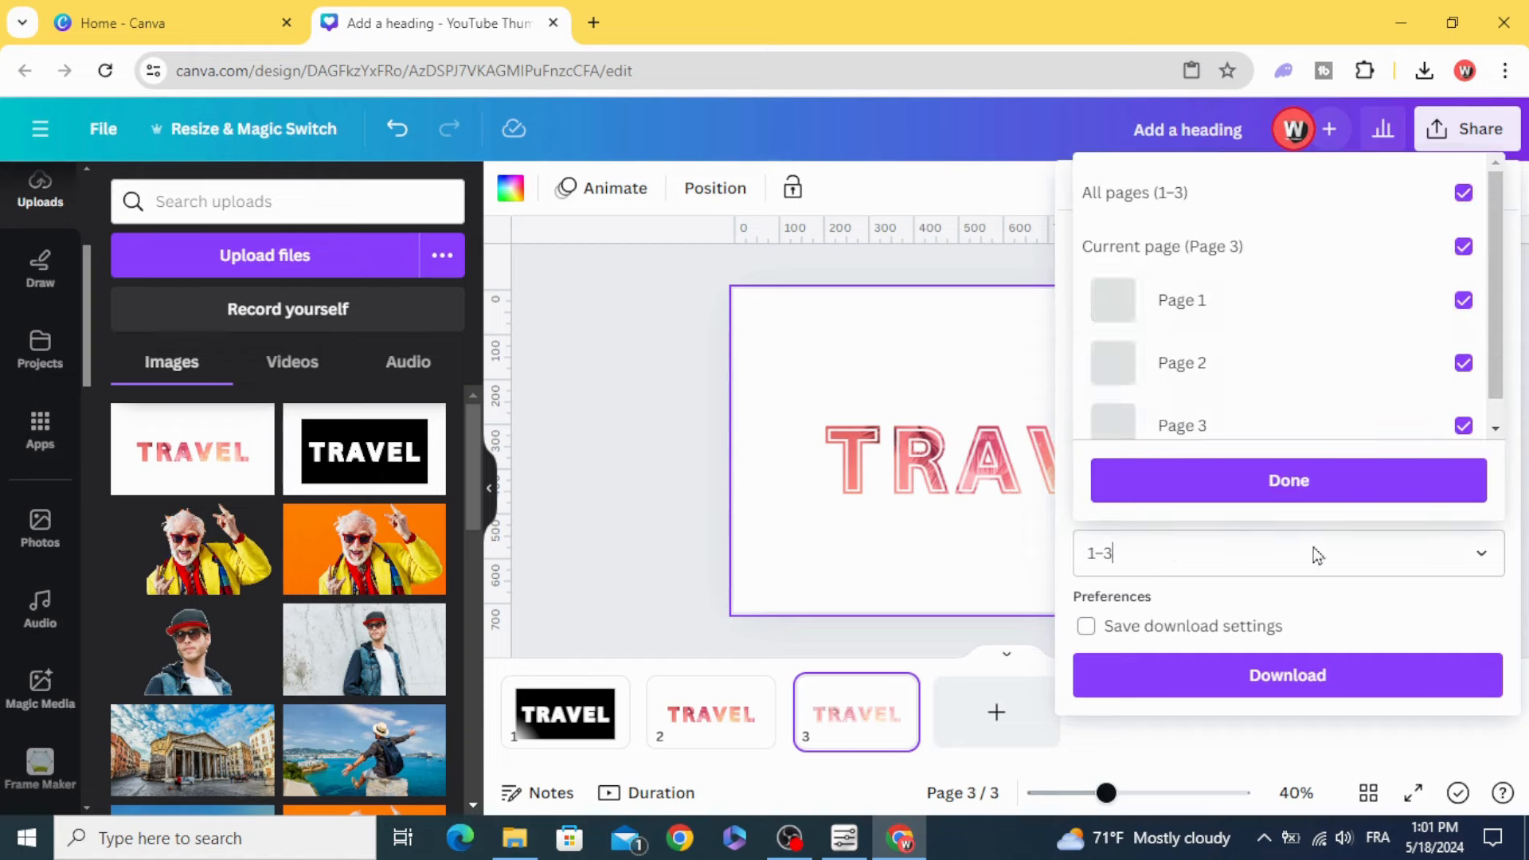
pyautogui.click(1463, 193)
pyautogui.scroll(-1, 1169, 400)
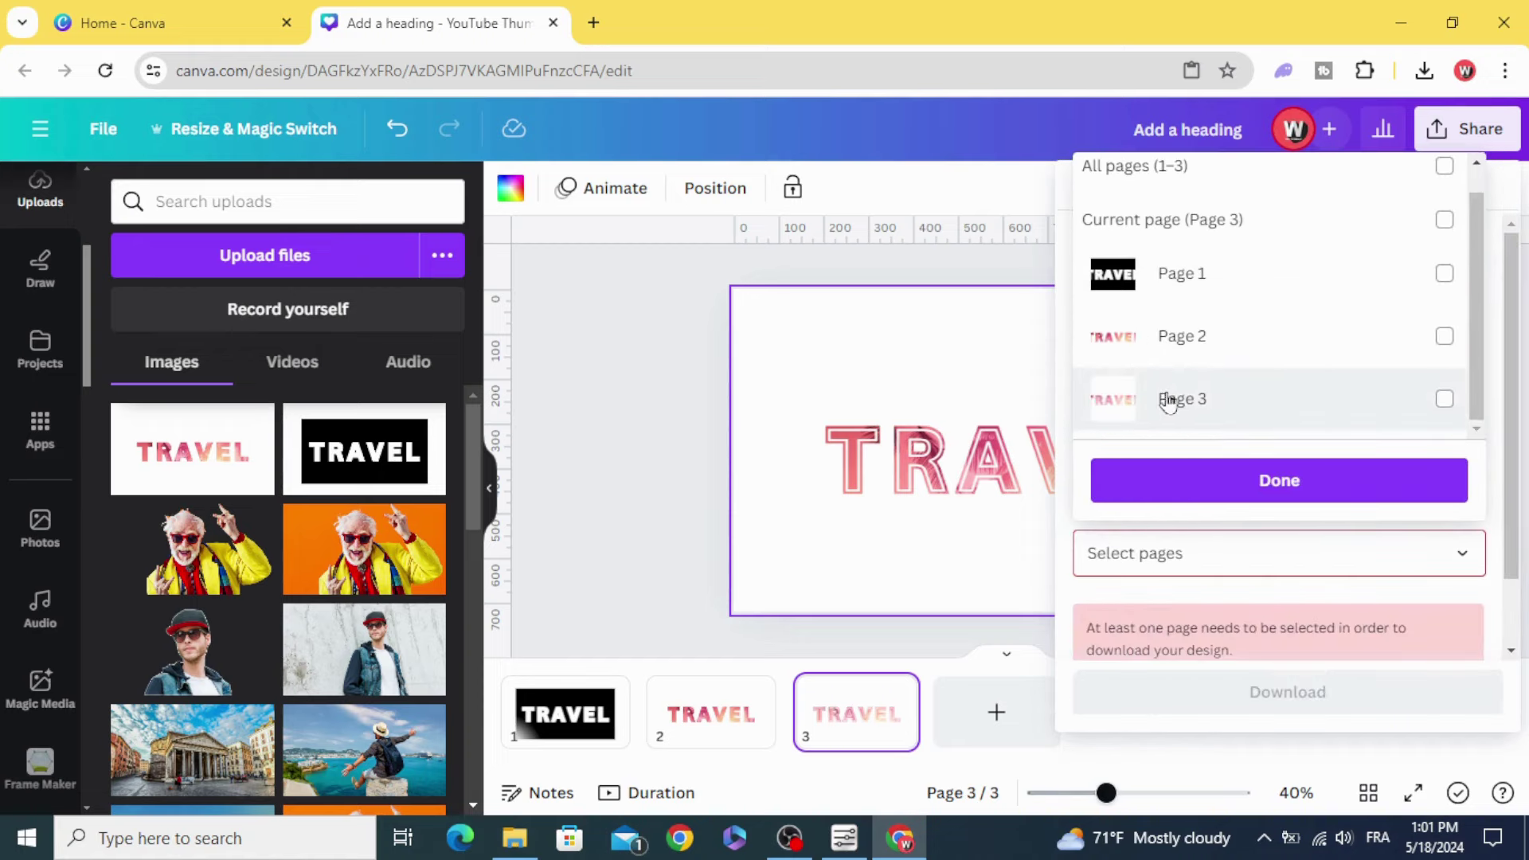
pyautogui.click(1444, 399)
pyautogui.click(1350, 479)
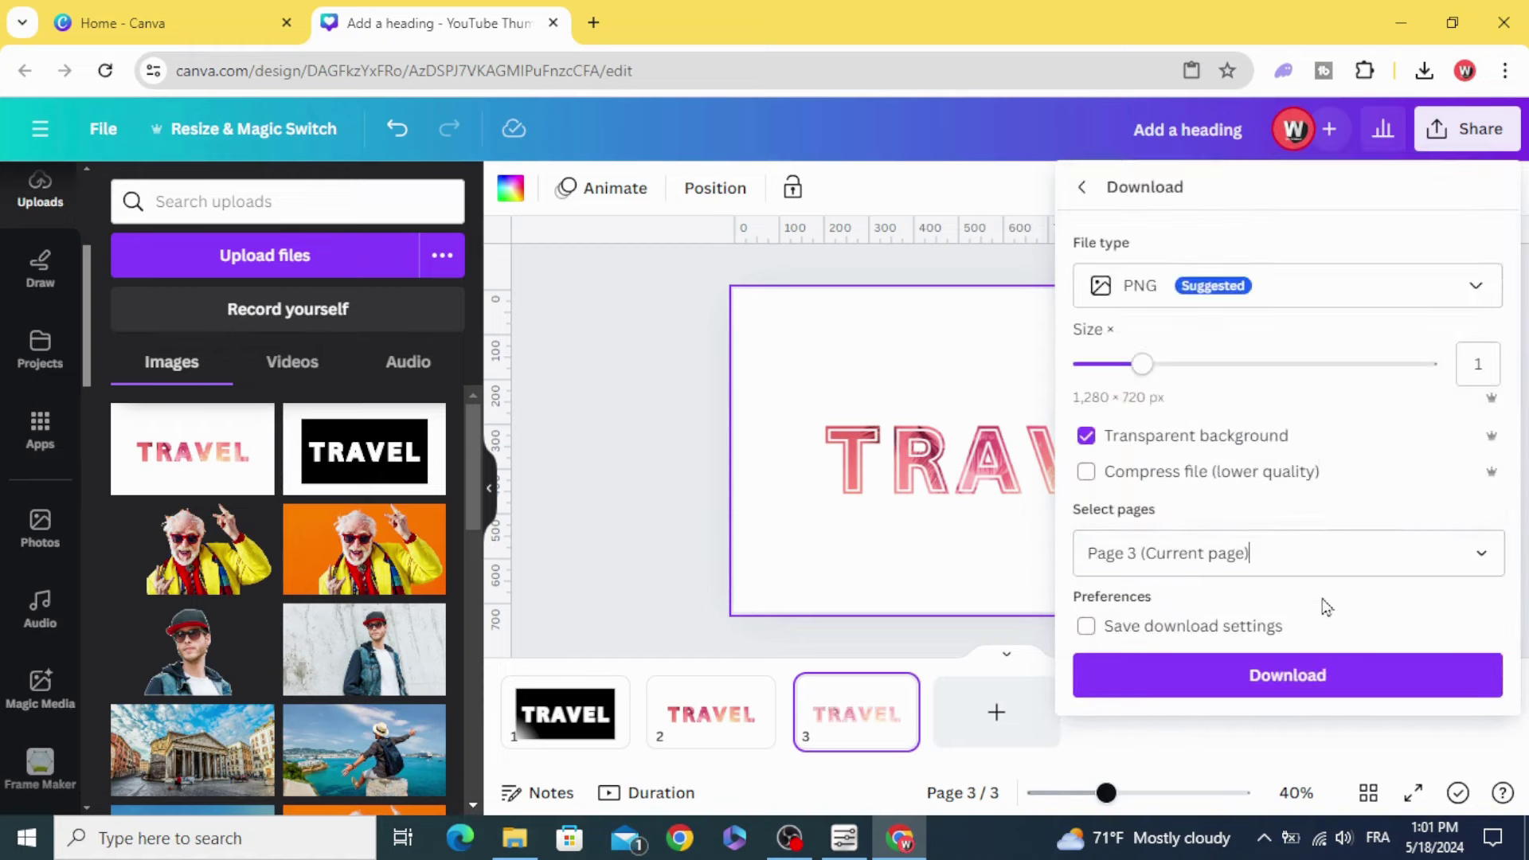
pyautogui.click(1323, 677)
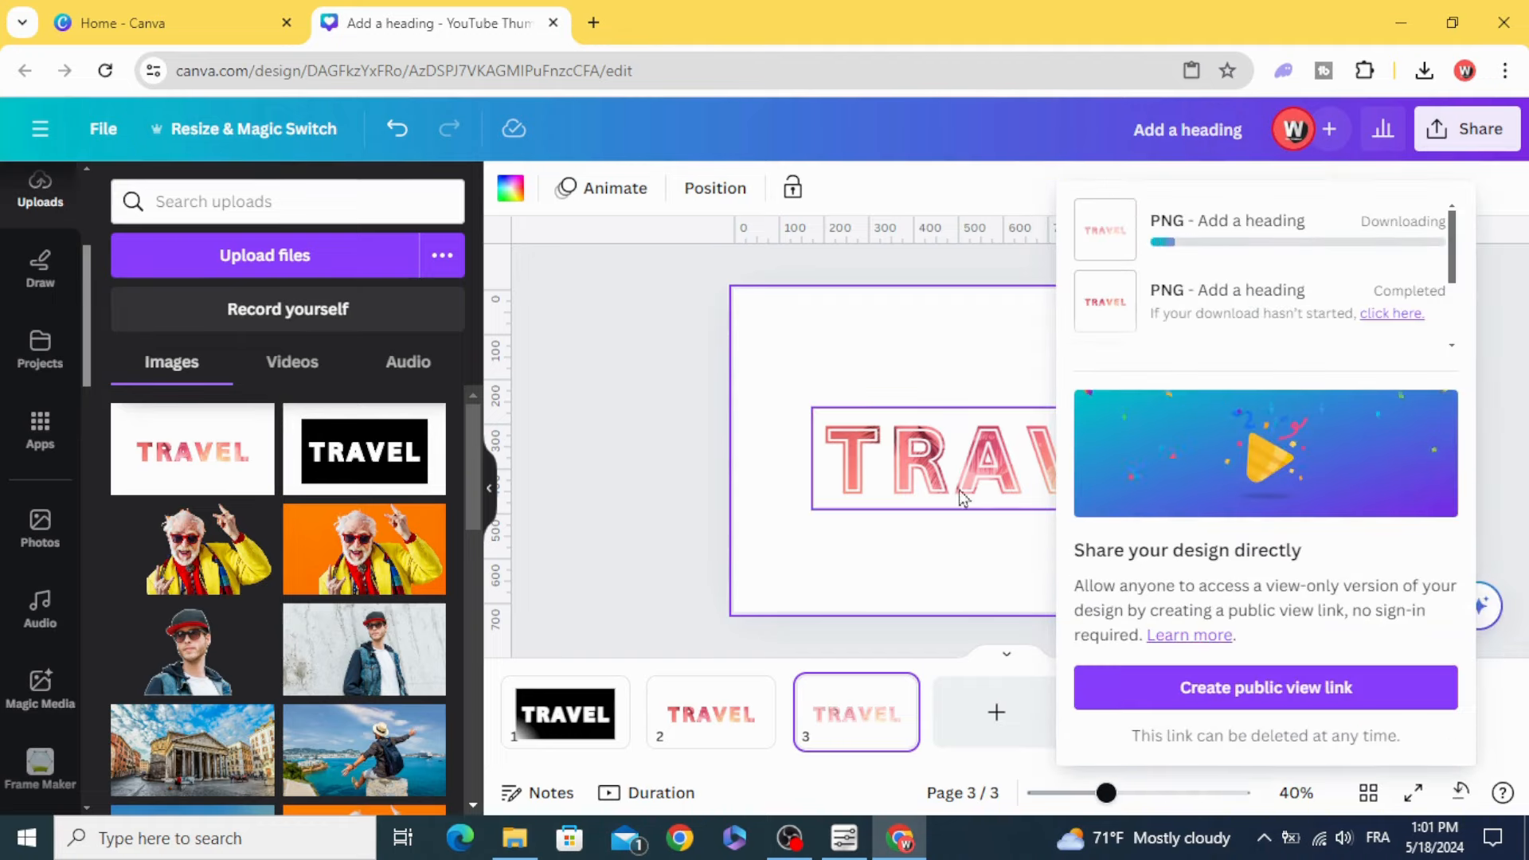
# Drag the downloaded TRAVEL PNG from Chrome's recent downloads into Canva's uploads.
pyautogui.click(1424, 72)
pyautogui.moveTo(1242, 179); pyautogui.dragTo(586, 427)
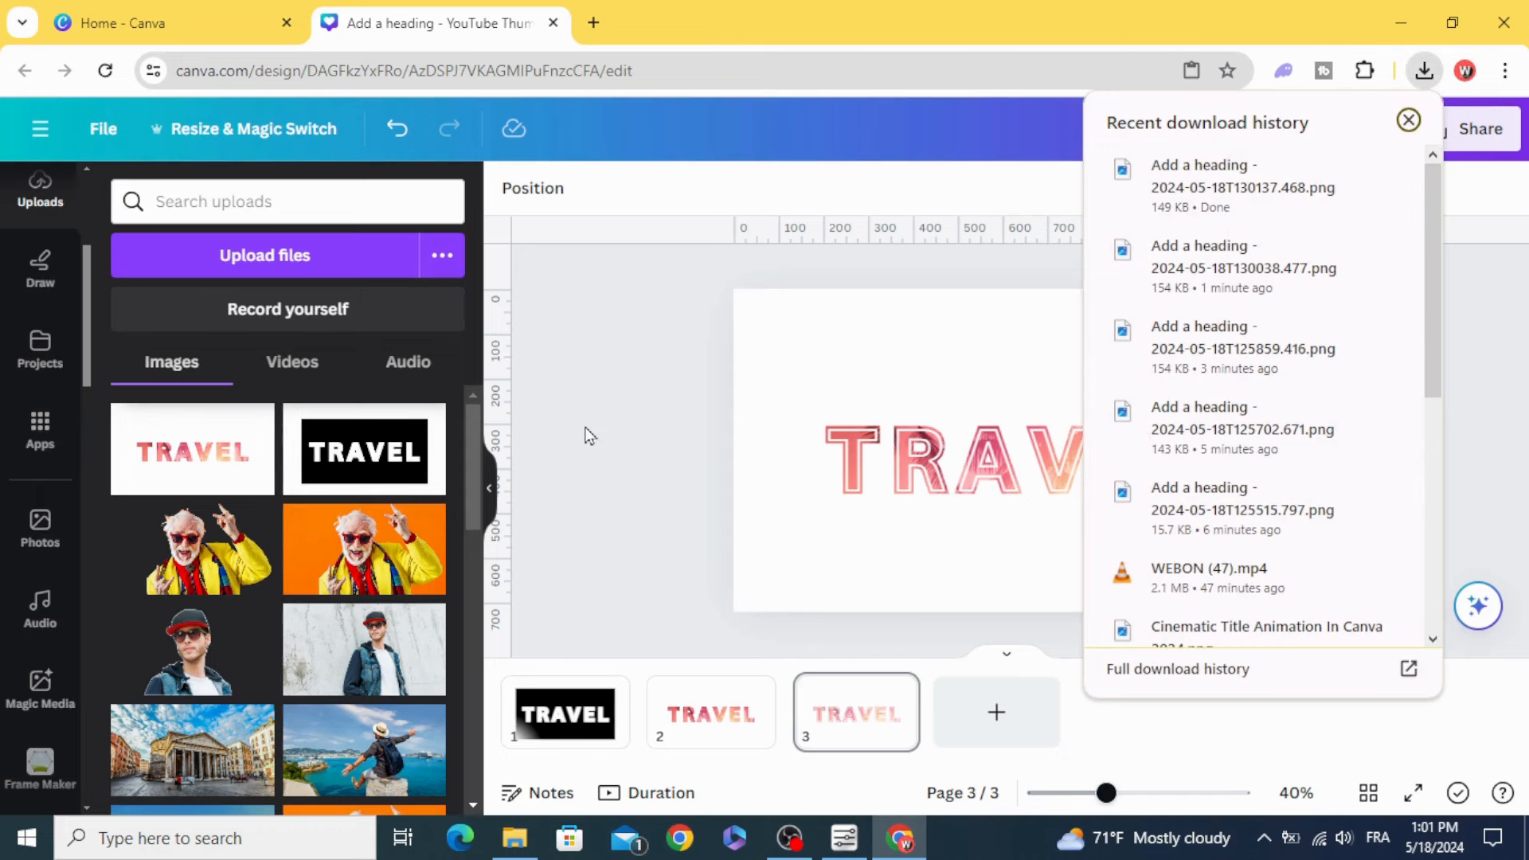
pyautogui.click(641, 409)
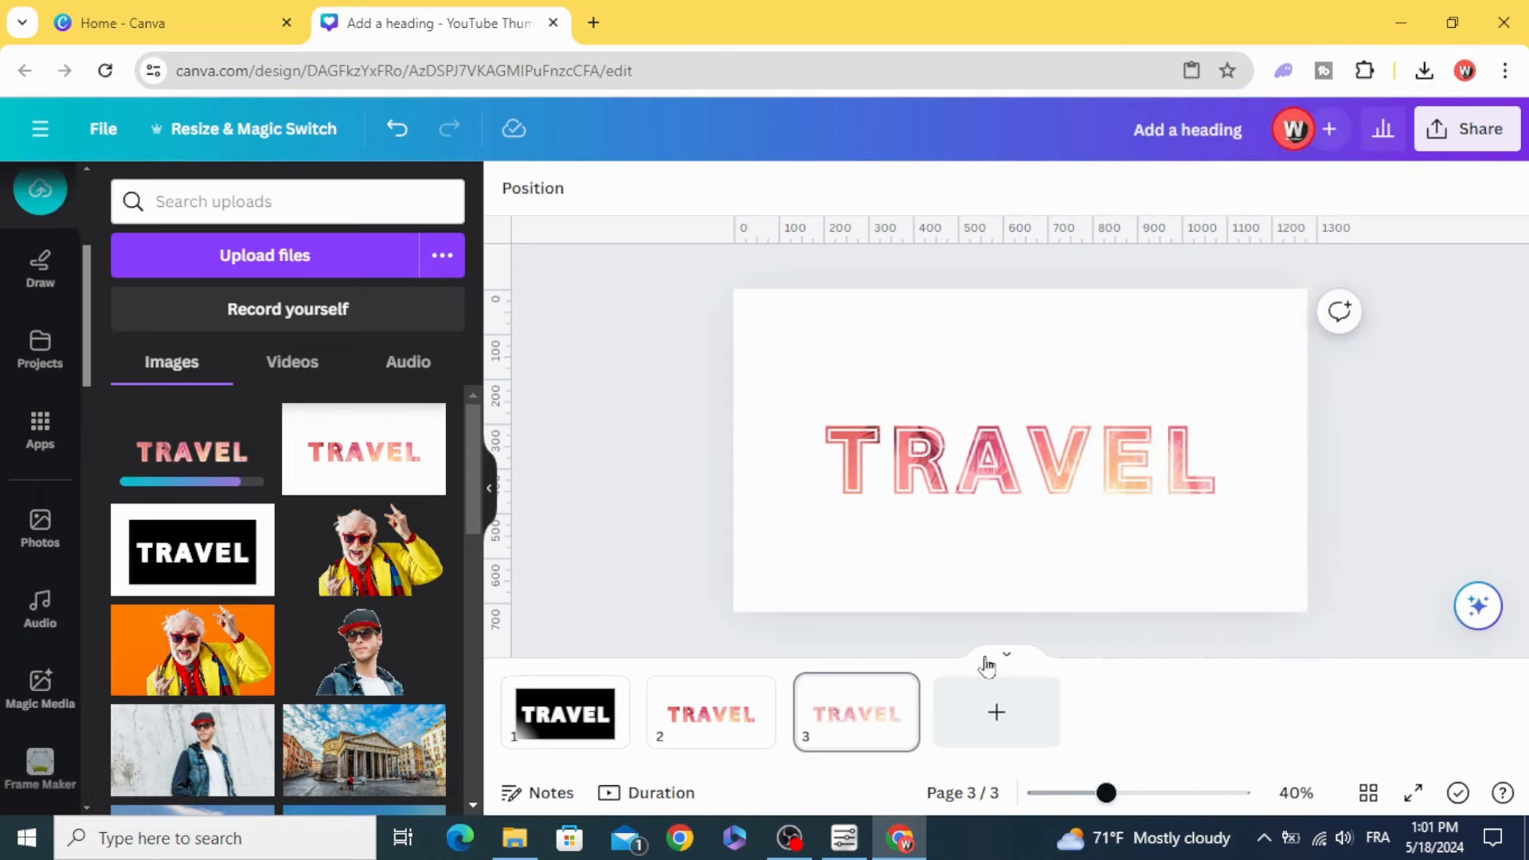
# Add a fourth page and place the outlined TRAVEL upload on it, enlarged to fill the page.
pyautogui.click(996, 713)
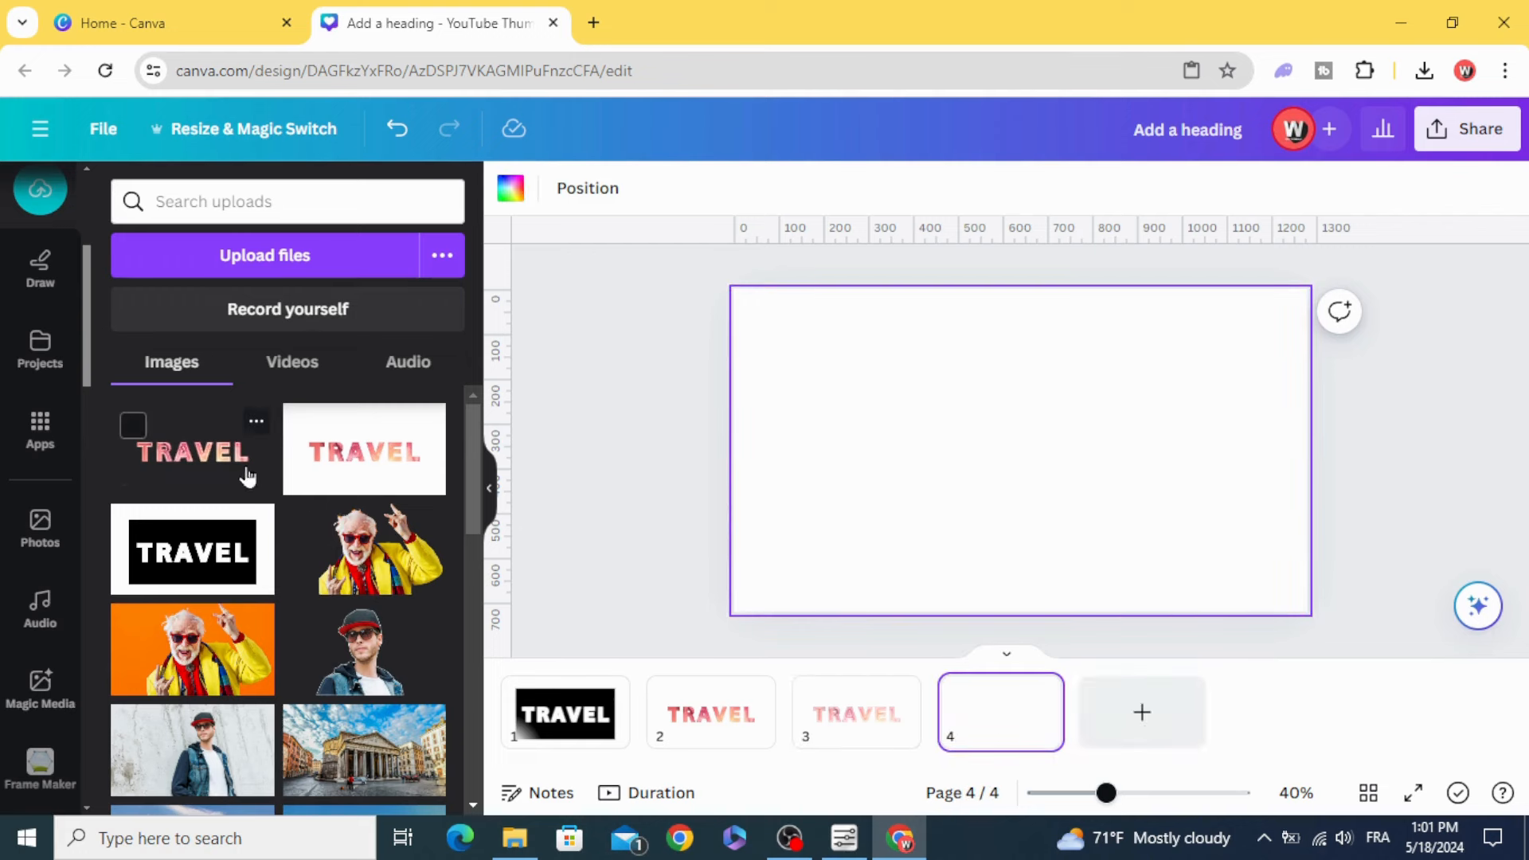
pyautogui.moveTo(228, 461)
pyautogui.mouseDown()
pyautogui.moveTo(1028, 525)
pyautogui.moveTo(923, 445)
pyautogui.mouseUp()
pyautogui.moveTo(1122, 511); pyautogui.dragTo(1301, 607)
pyautogui.click(540, 187)
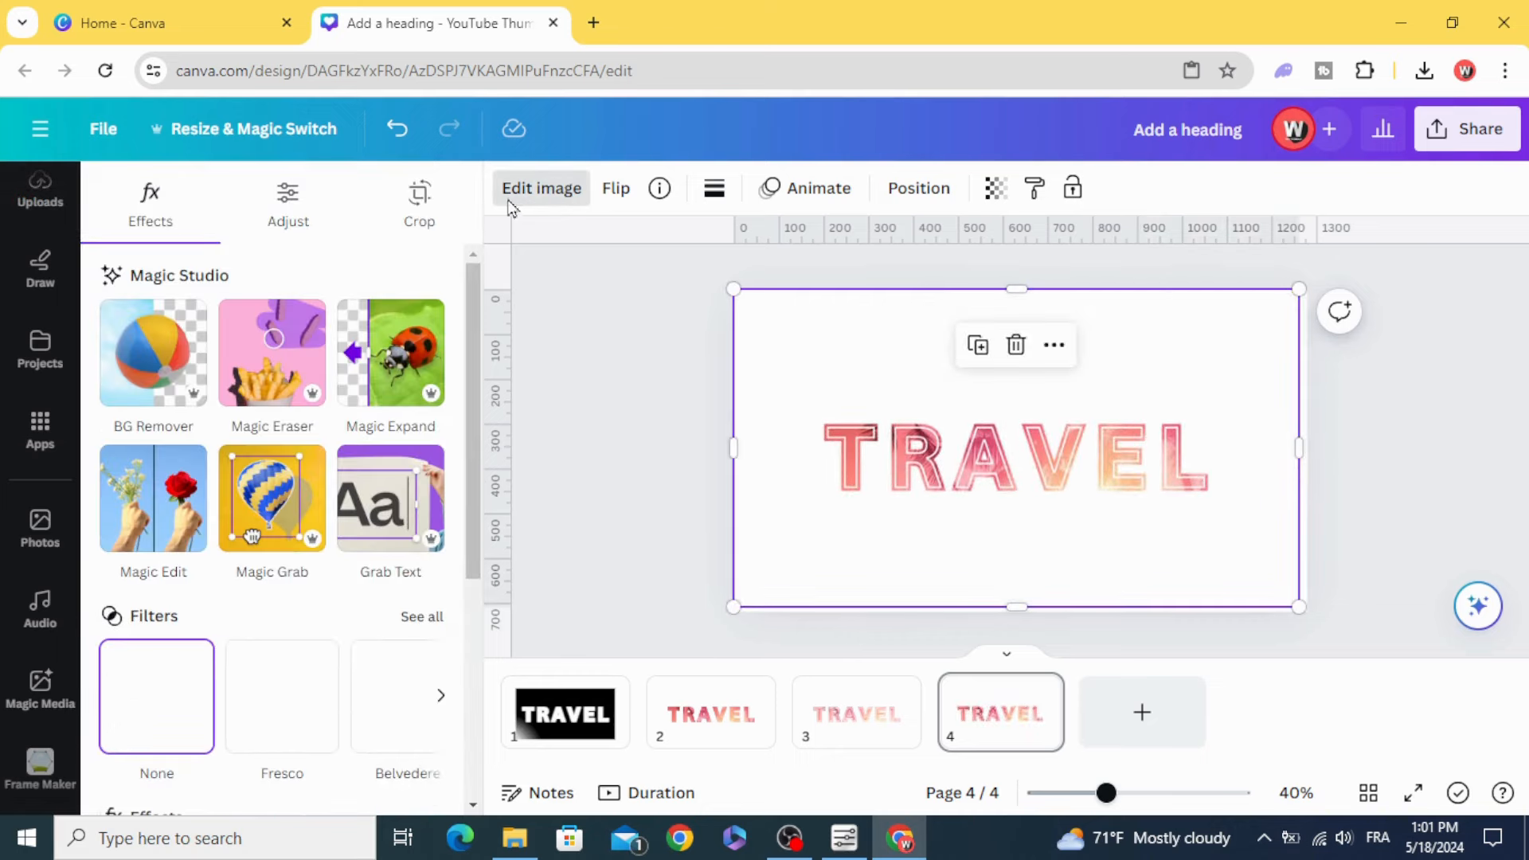
pyautogui.scroll(-5, 269, 367)
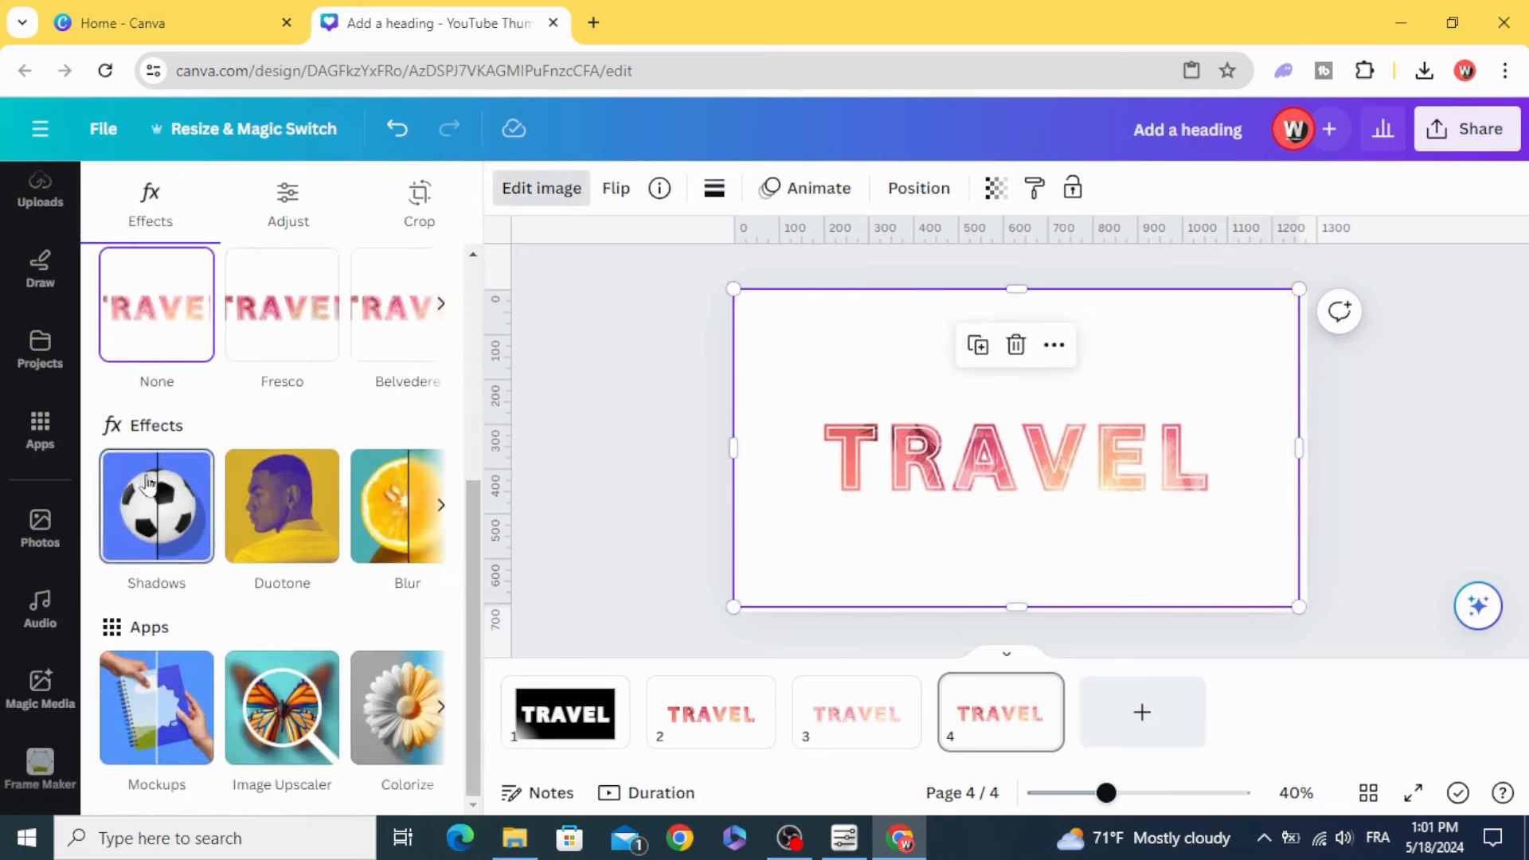
# Apply a Drop shadow to the TRAVEL image with Distance 4 and Intensity 91.
pyautogui.click(153, 505)
pyautogui.click(285, 446)
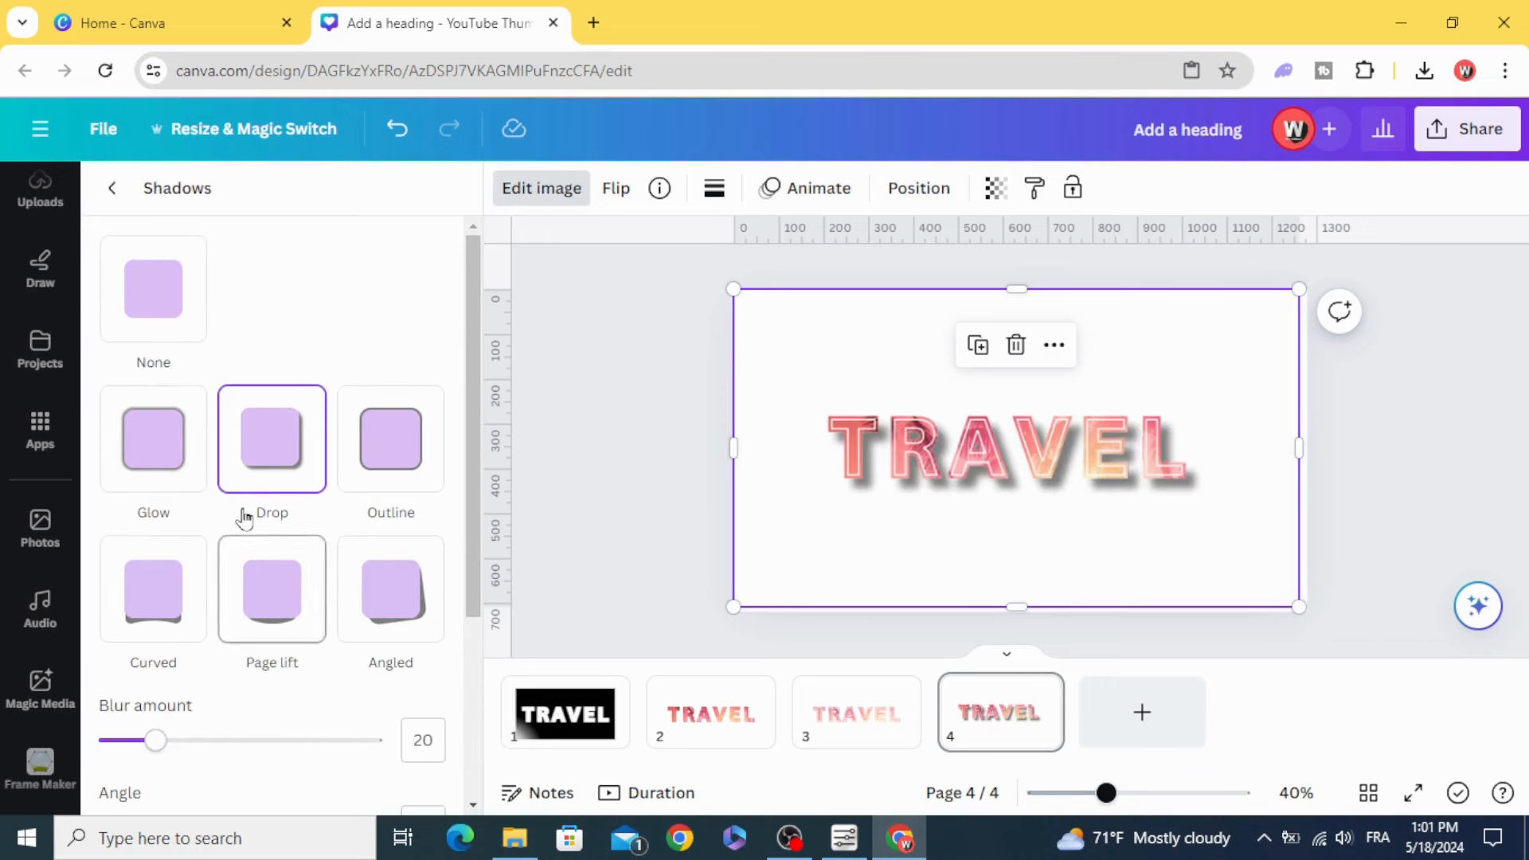
pyautogui.scroll(-3, 242, 516)
pyautogui.moveTo(240, 692); pyautogui.dragTo(131, 694)
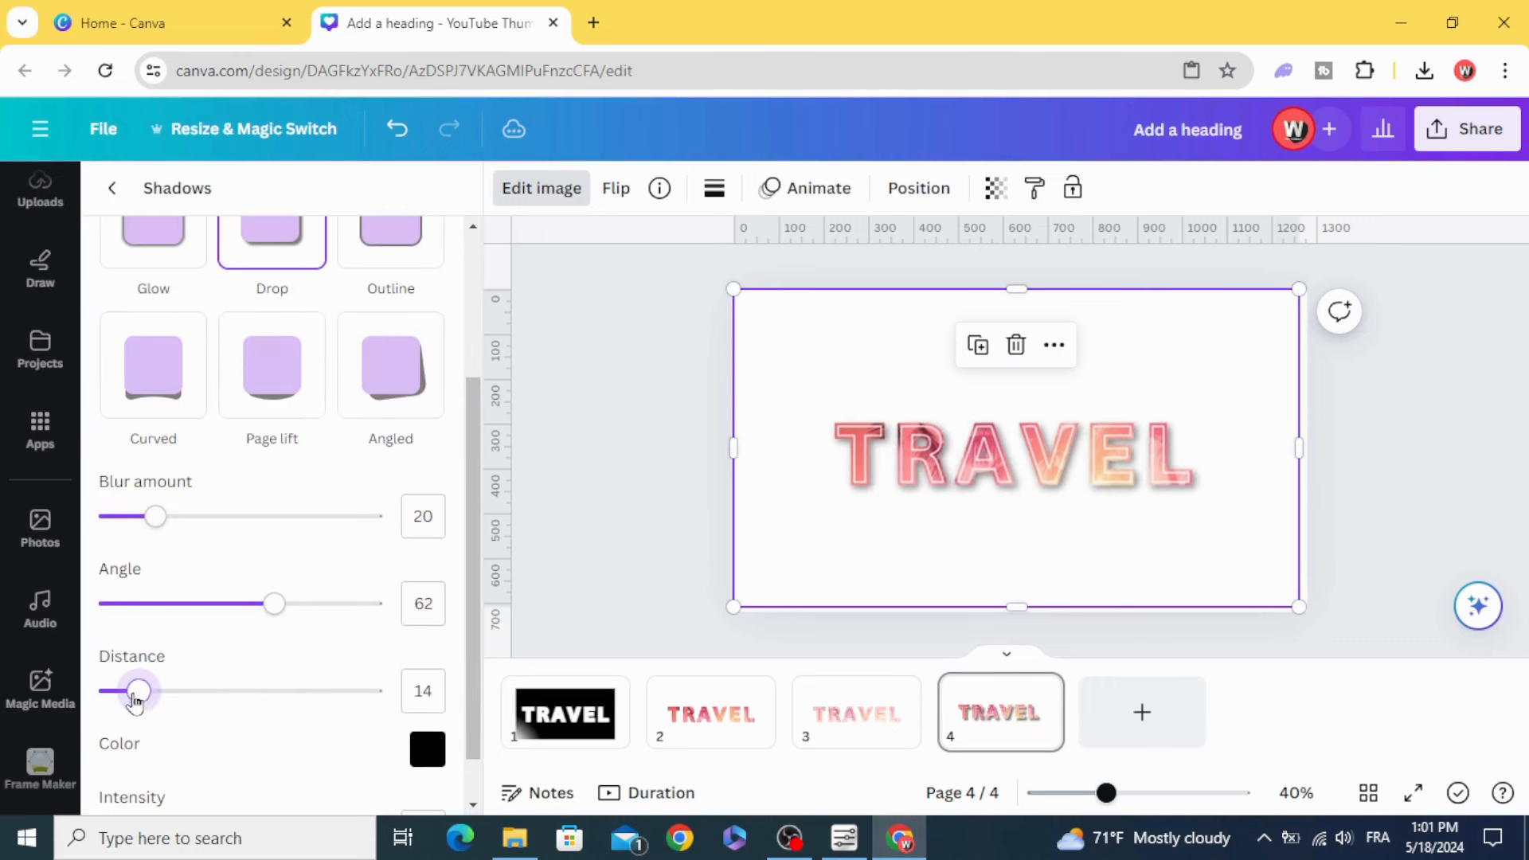
pyautogui.scroll(-1, 153, 592)
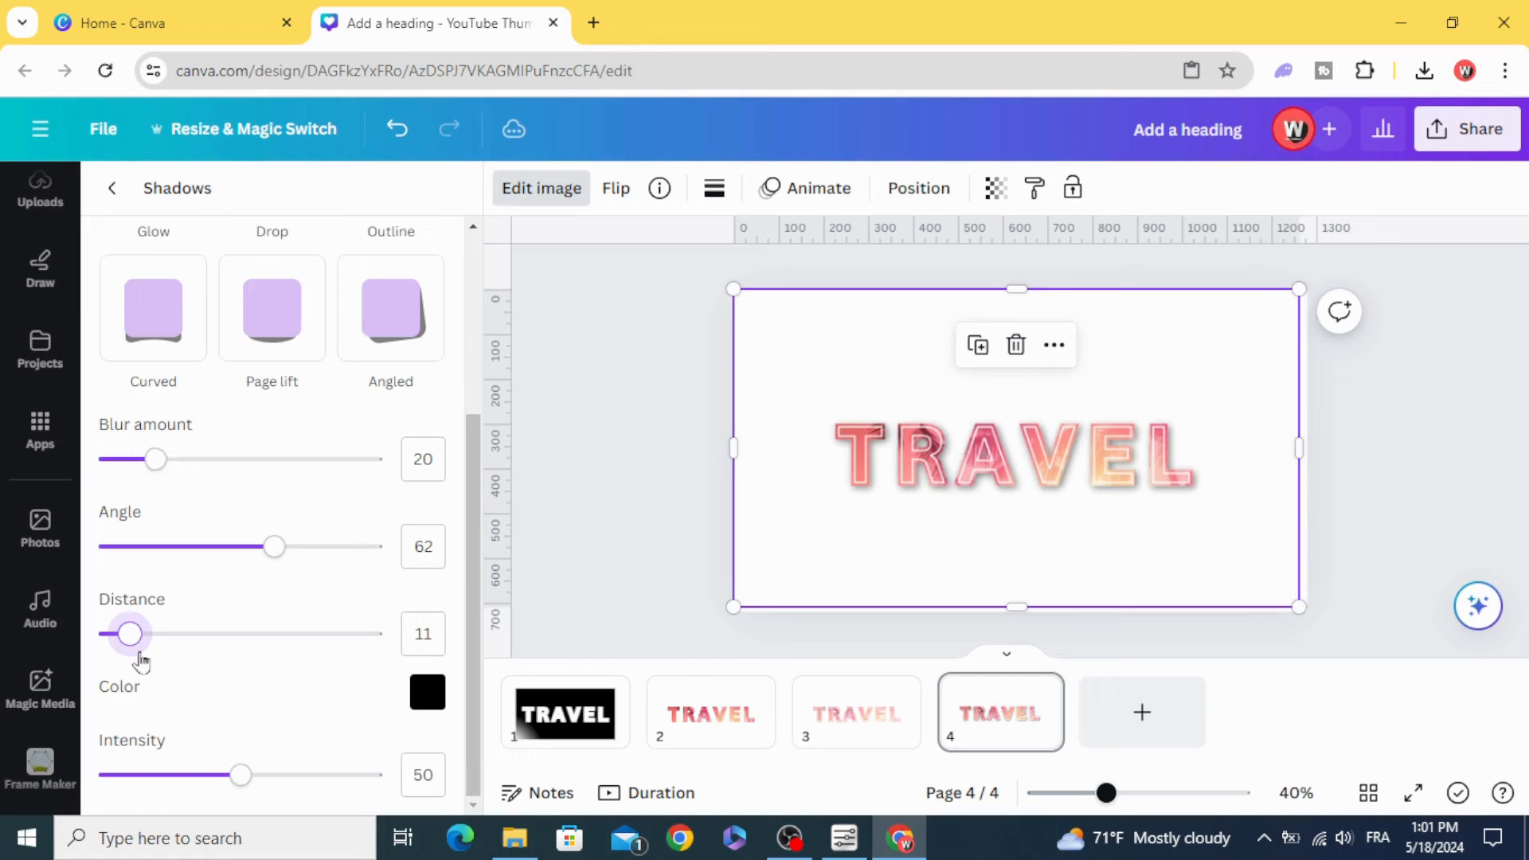
pyautogui.moveTo(236, 776); pyautogui.dragTo(356, 777)
pyautogui.moveTo(131, 635); pyautogui.dragTo(109, 637)
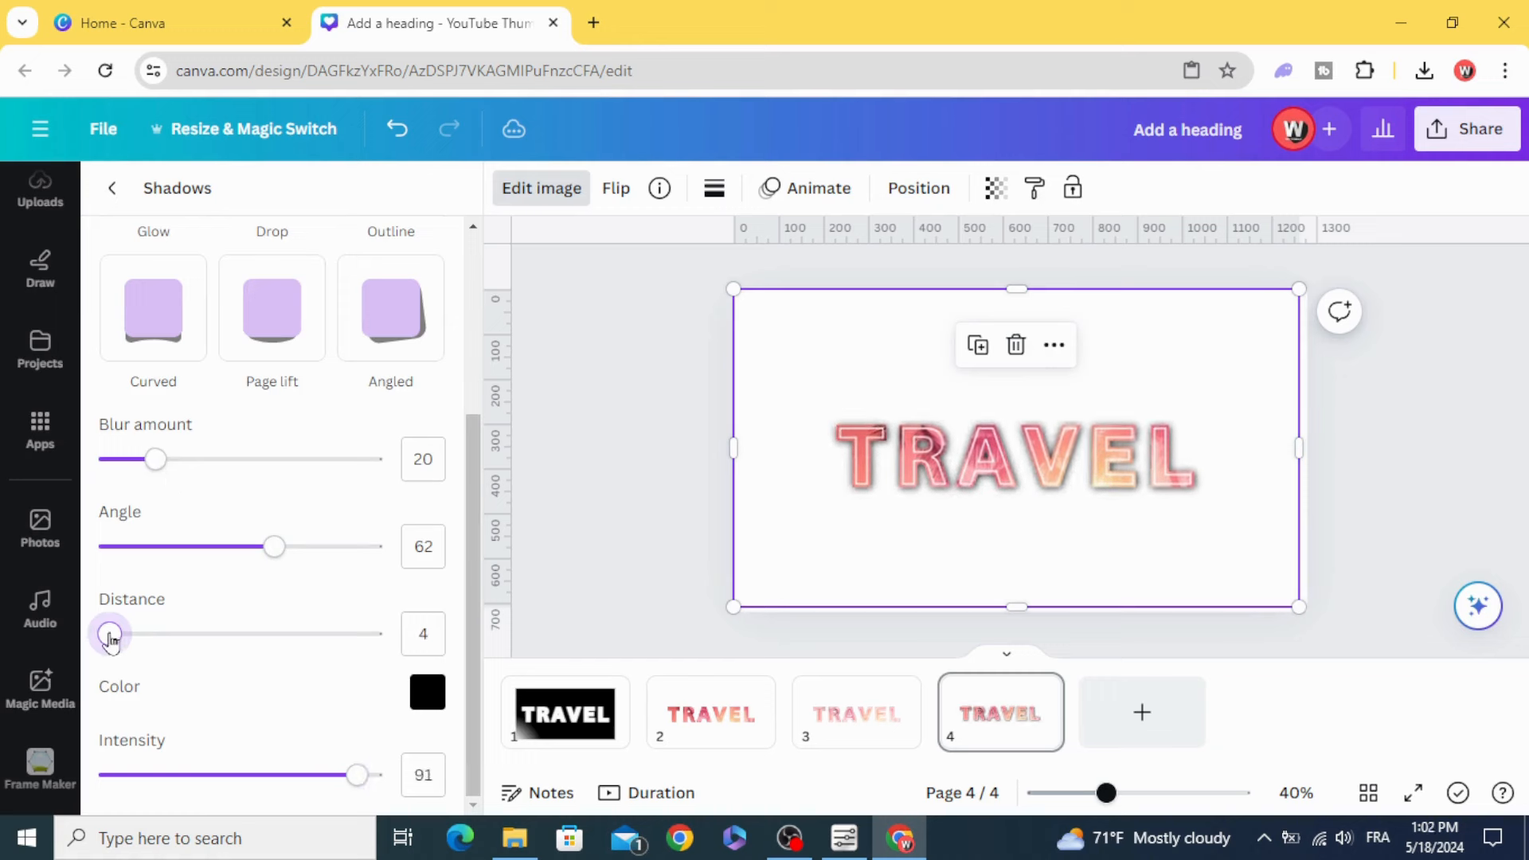
# Enlarge the shadowed TRAVEL image across the page and nudge it slightly left.
pyautogui.moveTo(1299, 290); pyautogui.dragTo(1356, 245)
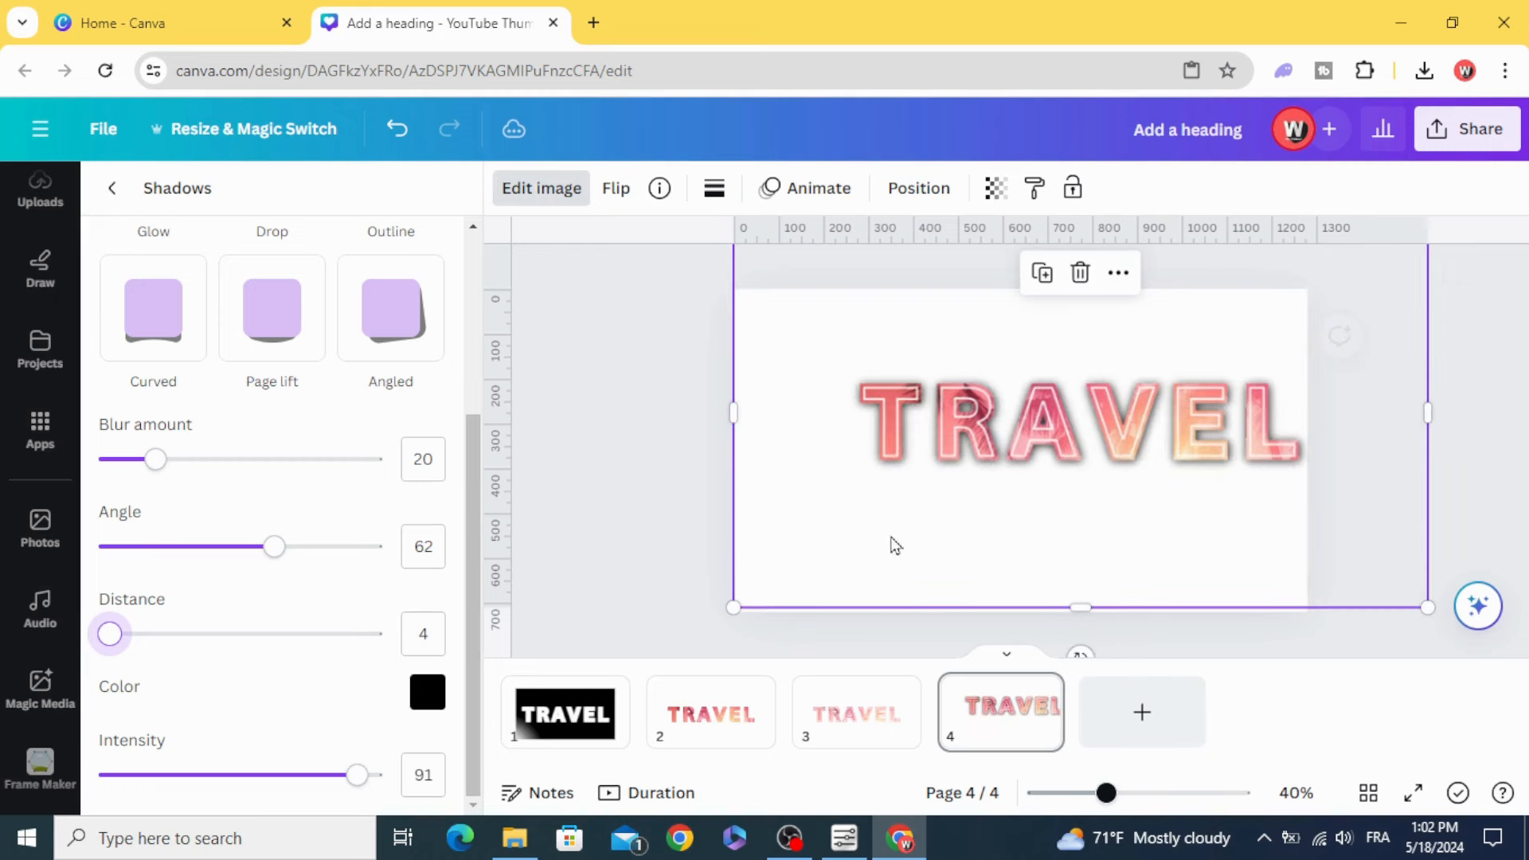
pyautogui.moveTo(734, 606); pyautogui.dragTo(649, 650)
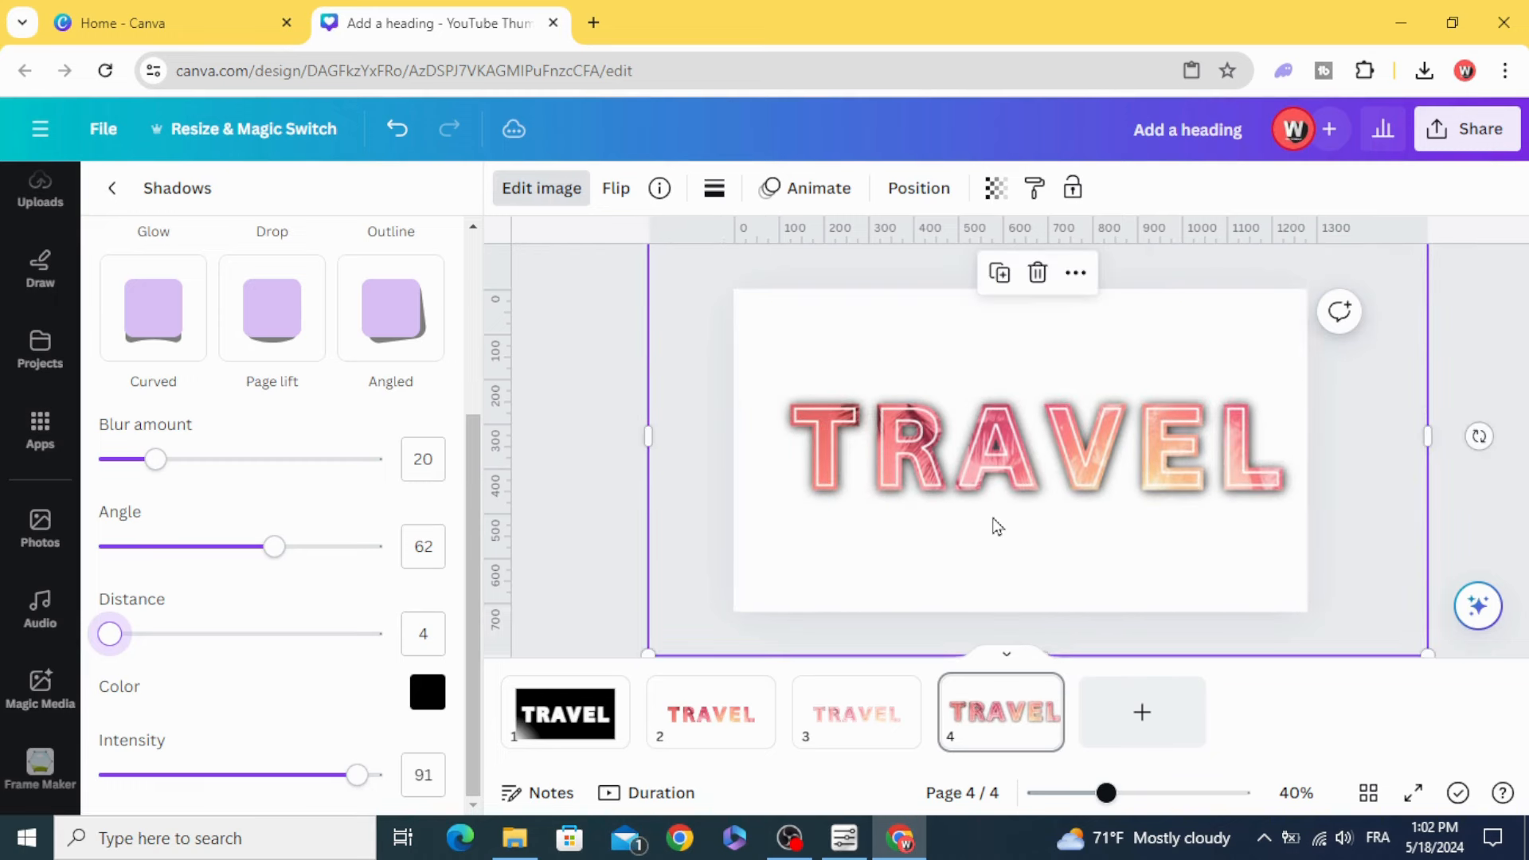
pyautogui.moveTo(1190, 483); pyautogui.dragTo(1181, 485)
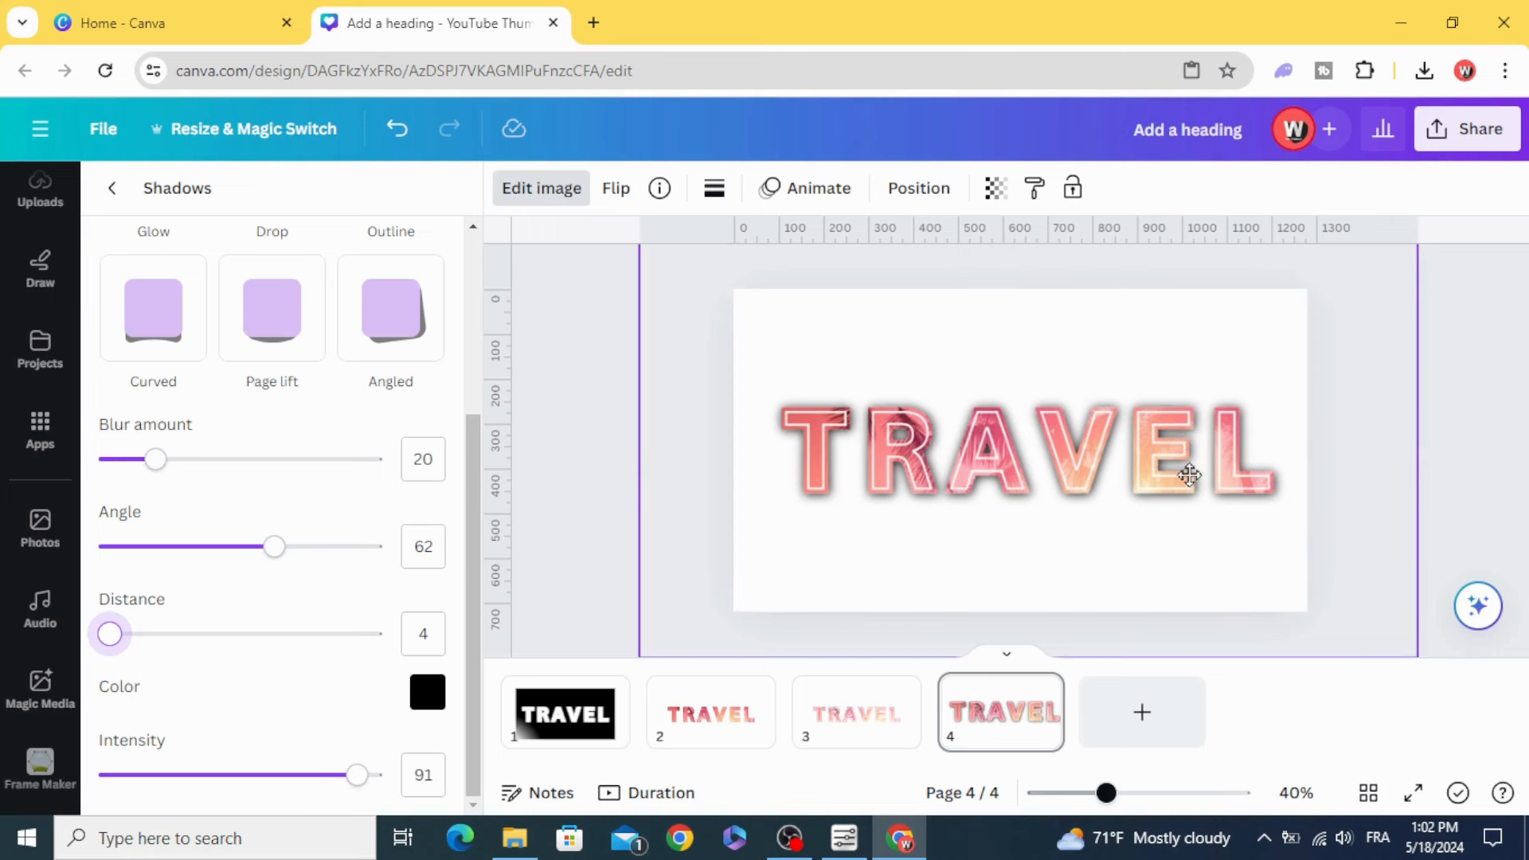